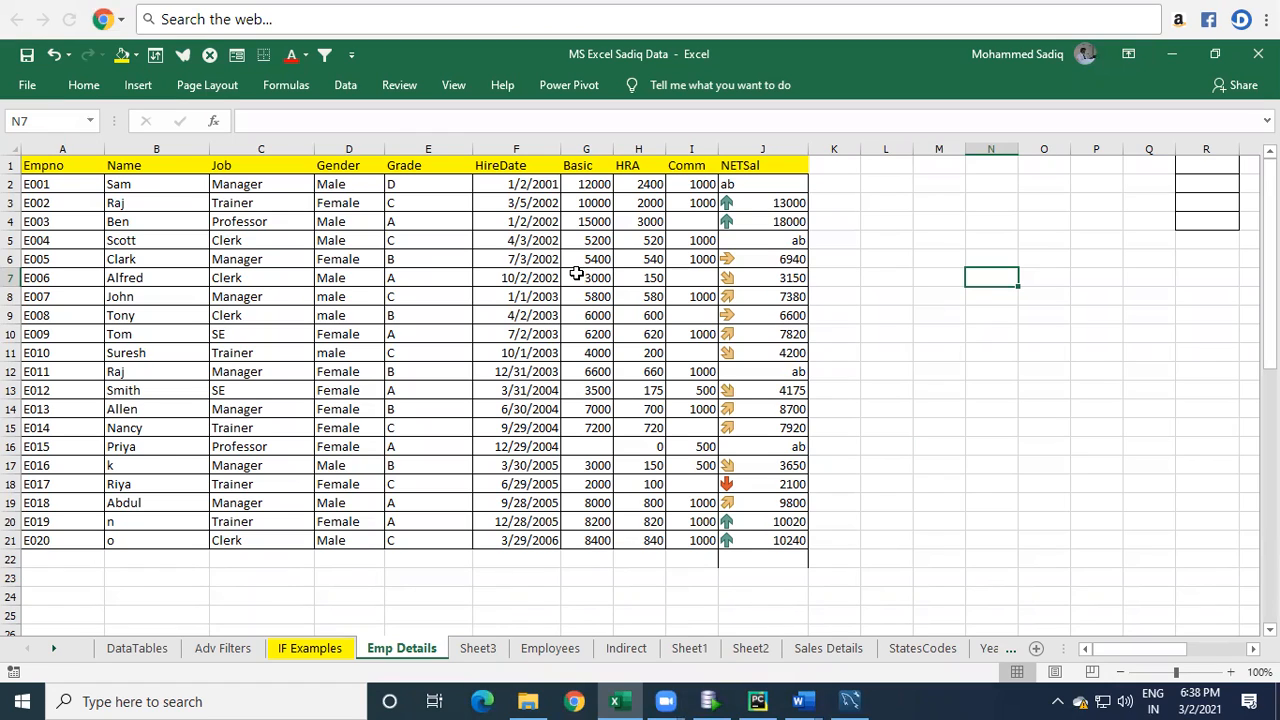
pyautogui.click(872, 295)
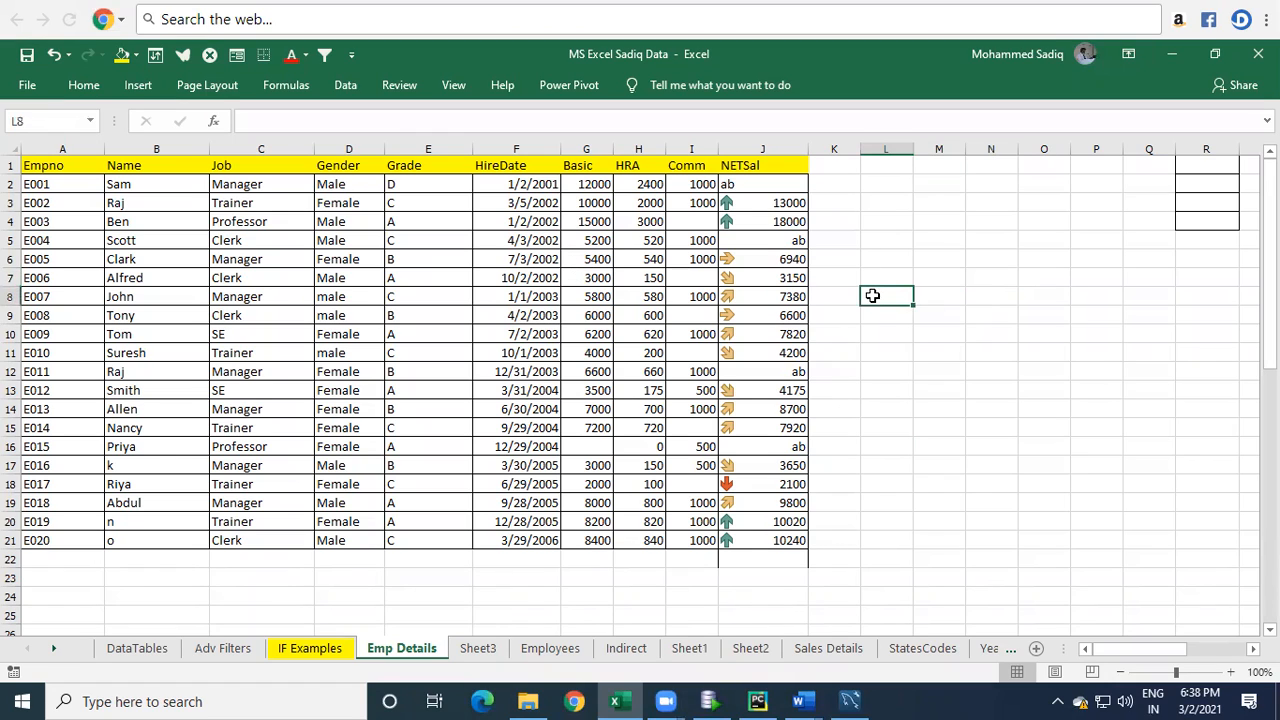
pyautogui.moveTo(891, 267); pyautogui.dragTo(1131, 430)
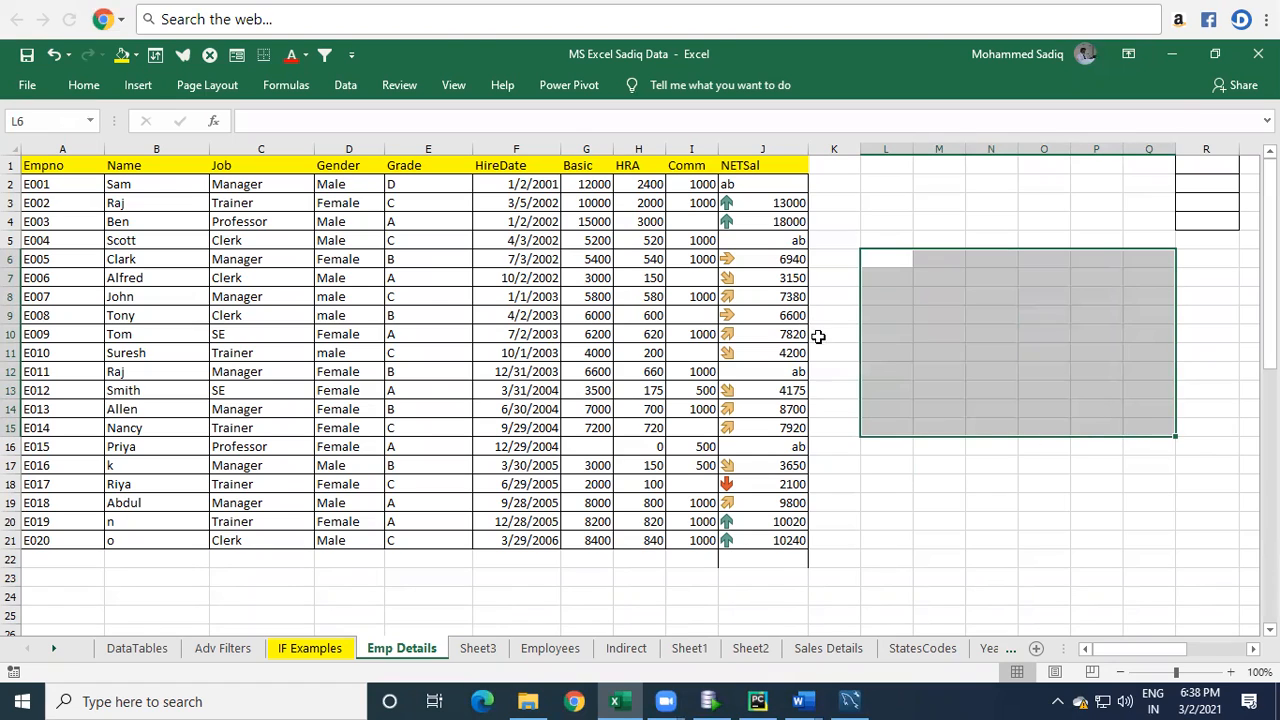
pyautogui.click(898, 331)
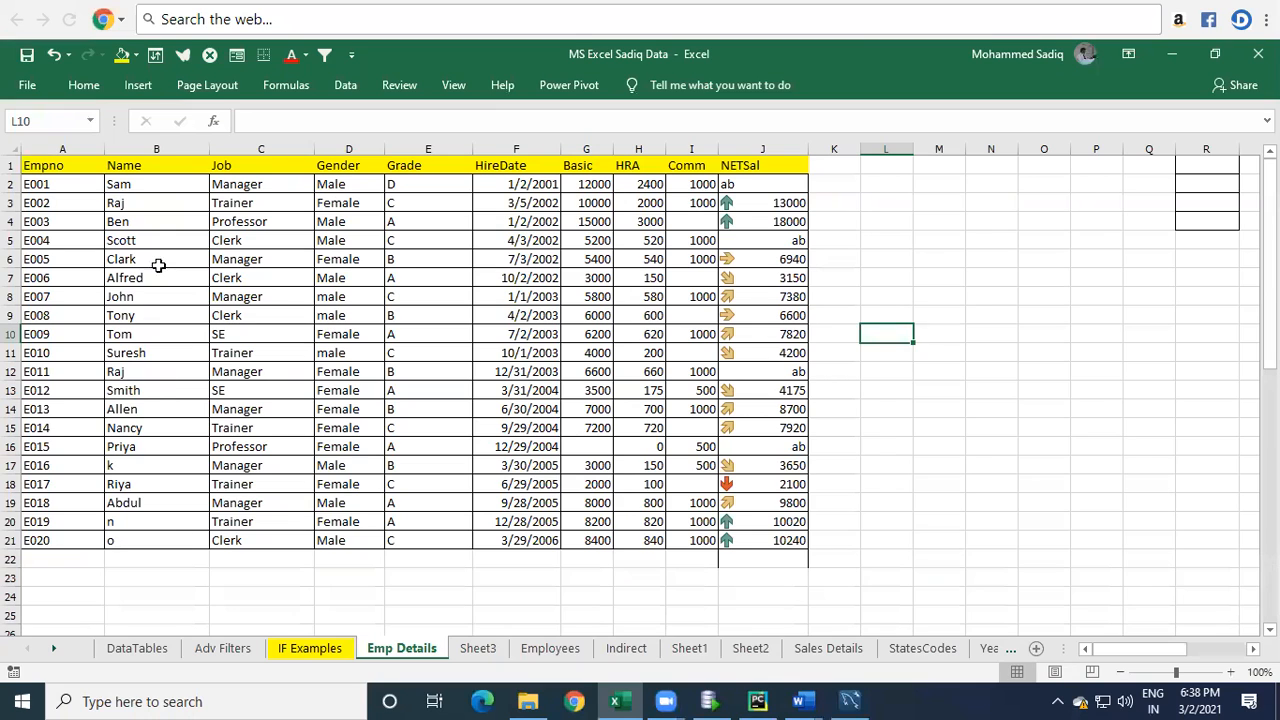
pyautogui.click(201, 204)
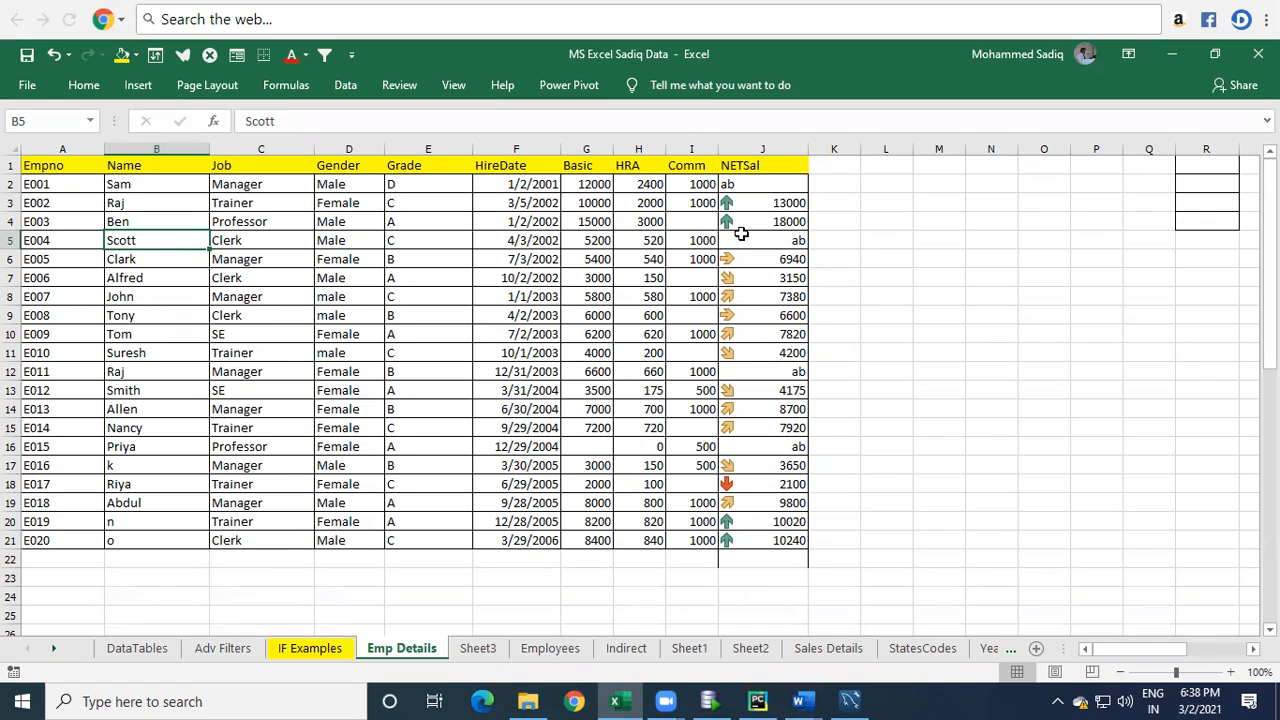
# Enter a SUM formula in J23 totalling the NETSal column J2:J21 through its named range.
pyautogui.moveTo(755, 184); pyautogui.dragTo(755, 523)
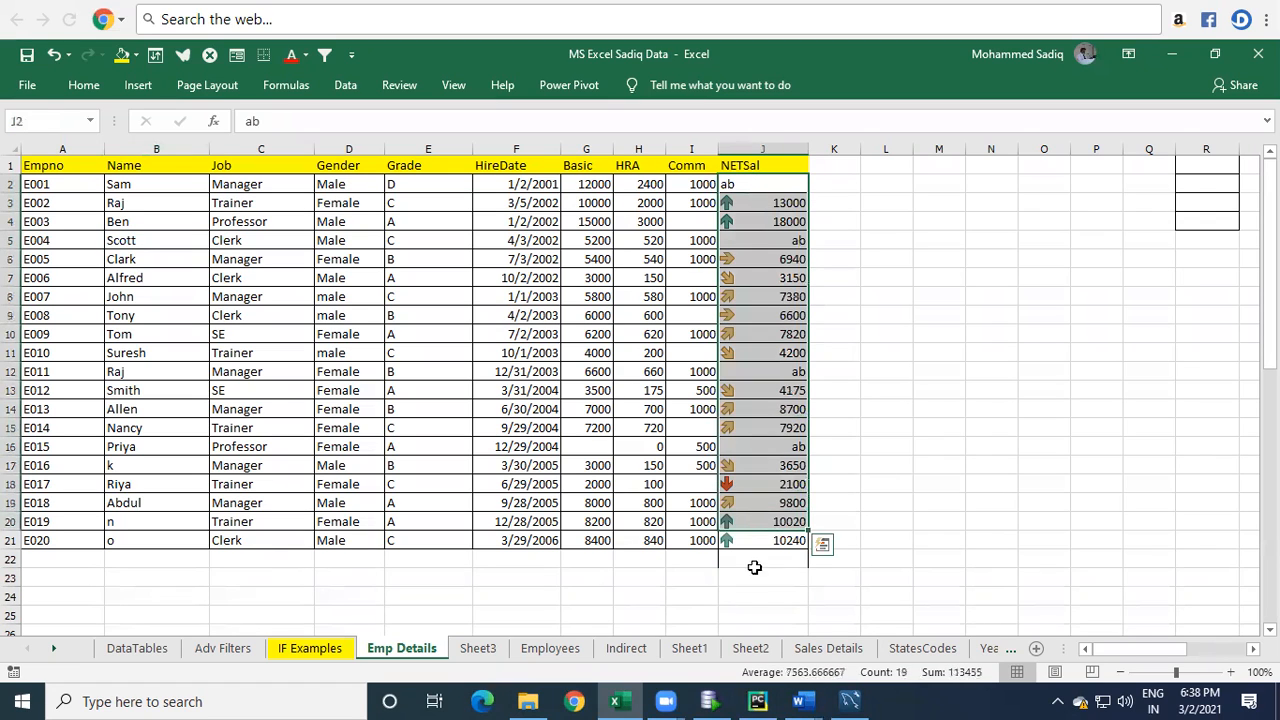
pyautogui.click(755, 570)
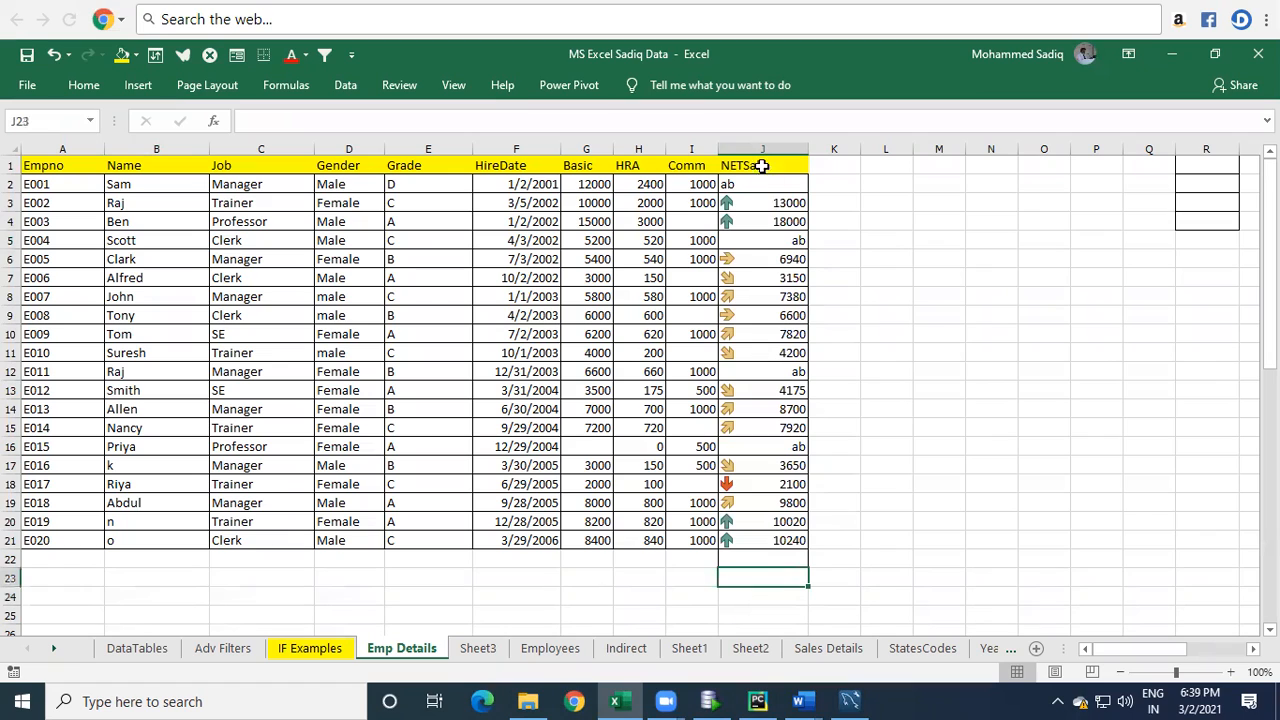
pyautogui.write('=')
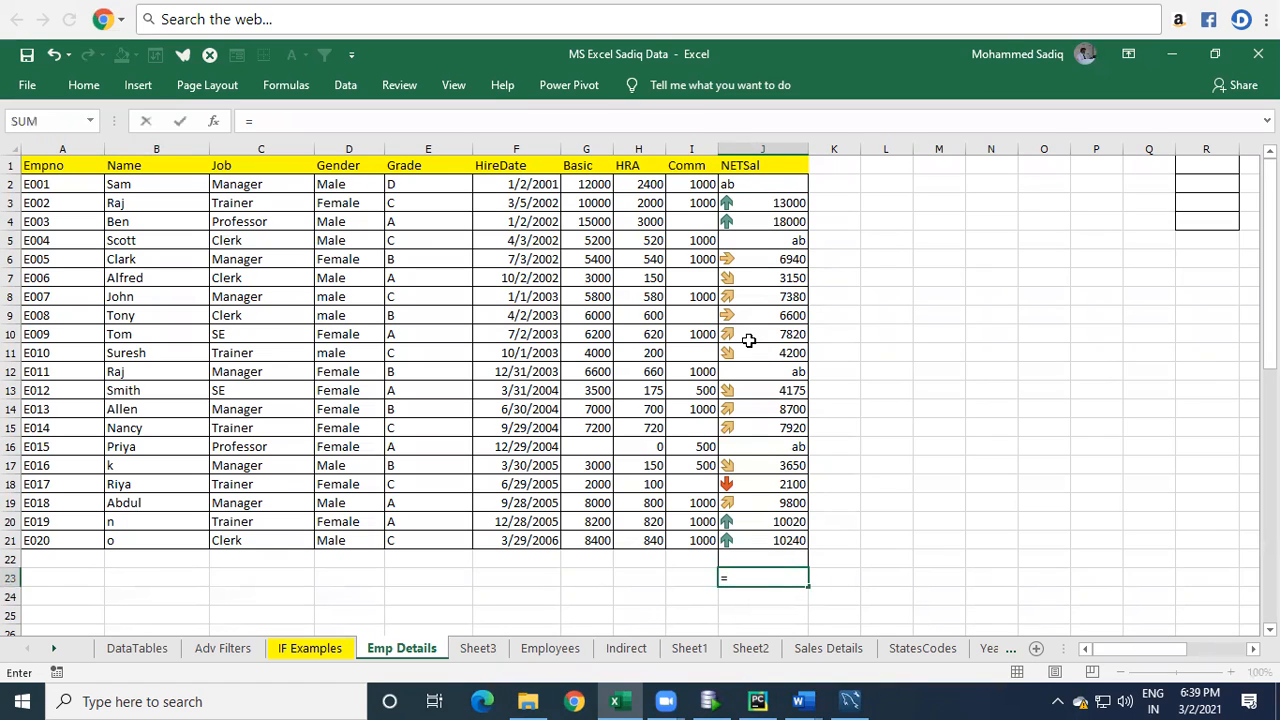
pyautogui.write('sum(')
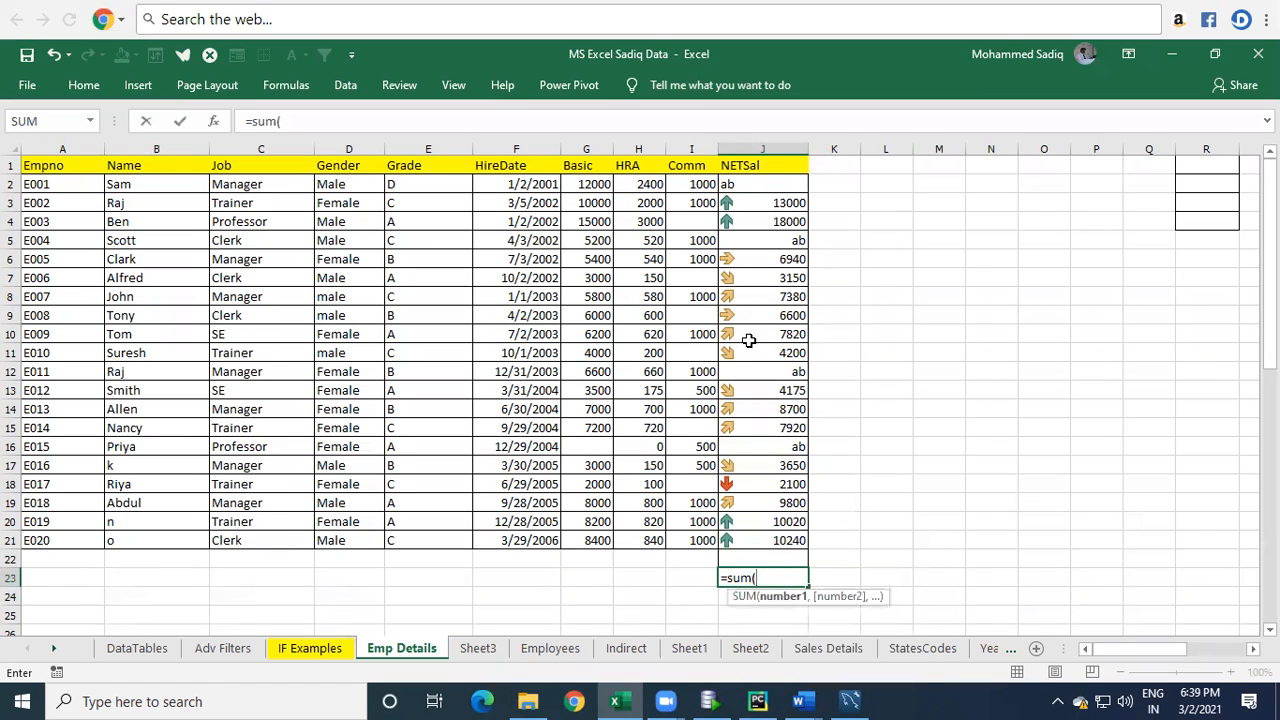
pyautogui.moveTo(770, 190); pyautogui.dragTo(777, 551)
pyautogui.moveTo(777, 184); pyautogui.dragTo(777, 545)
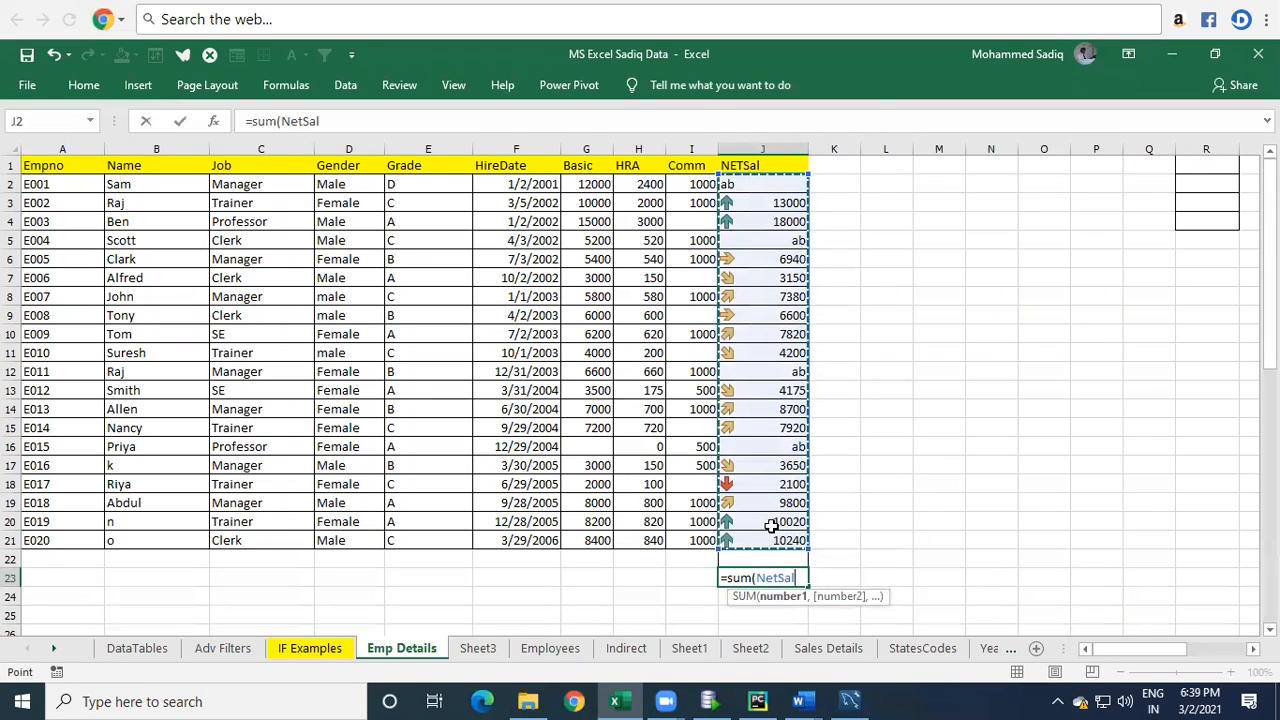
pyautogui.write(')')
pyautogui.press('Return')
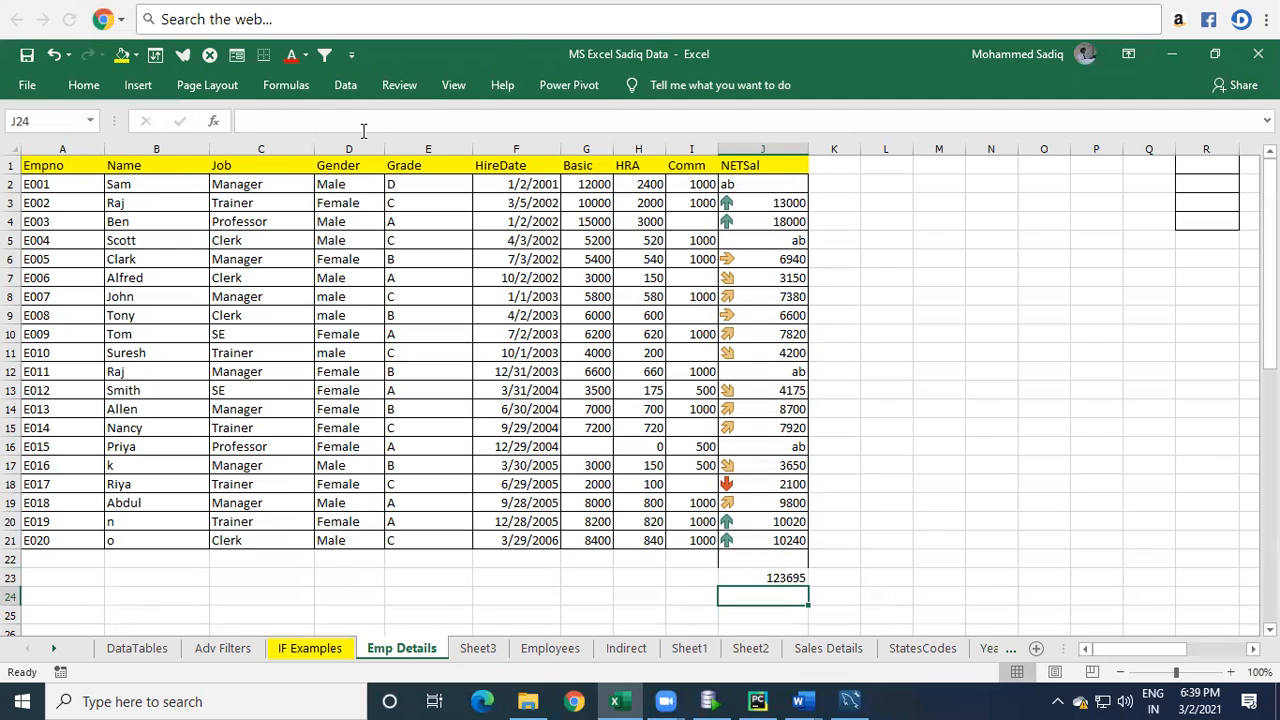
# Open the Name Manager and delete the defined name cities.
pyautogui.click(455, 88)
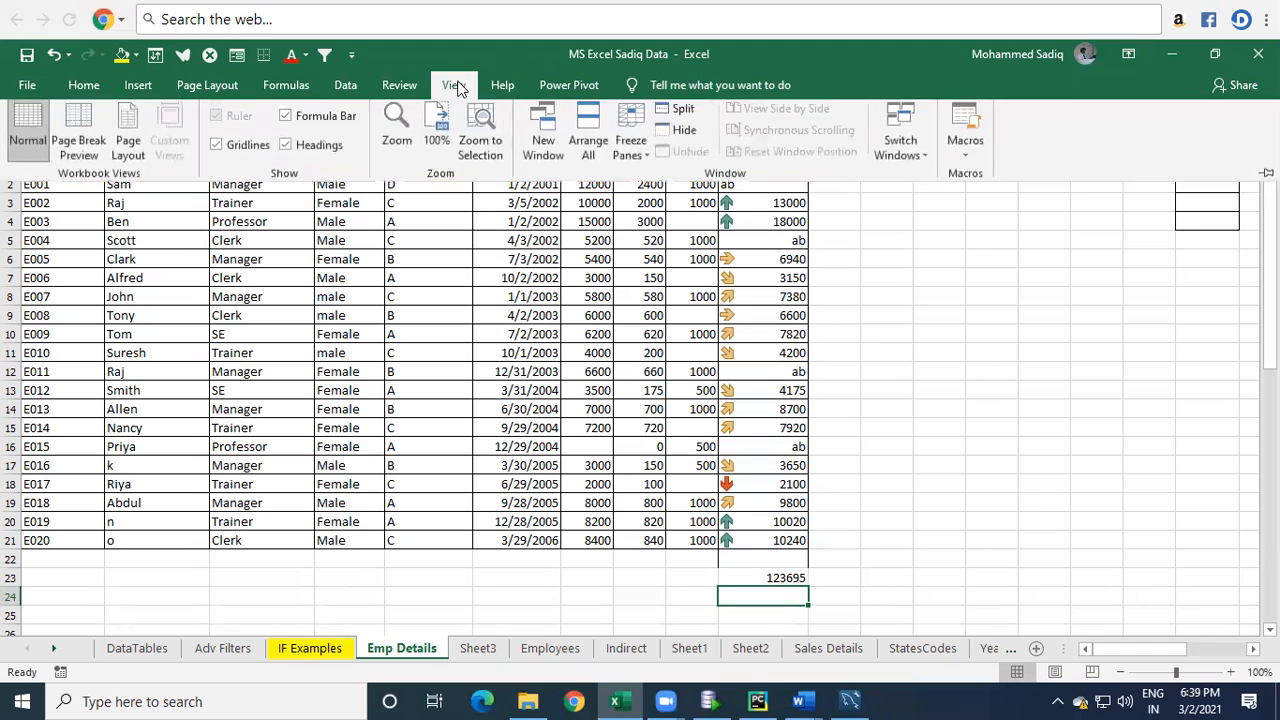
pyautogui.click(399, 87)
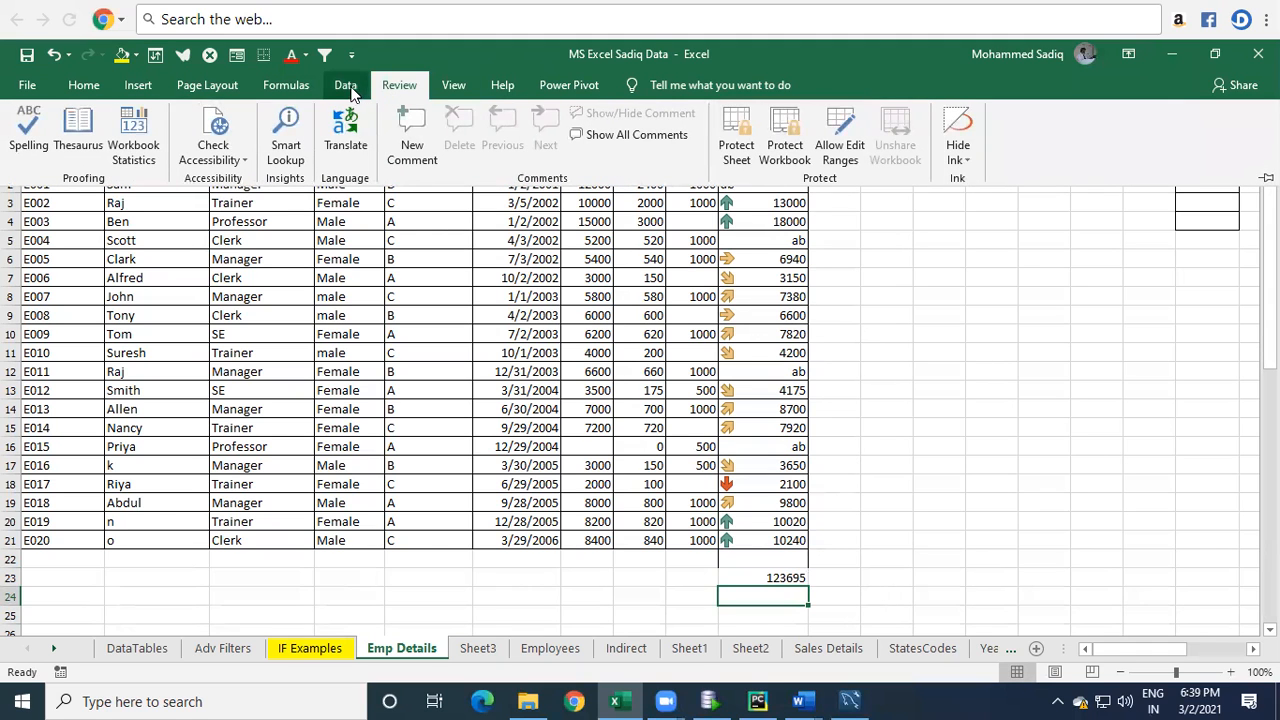
pyautogui.click(286, 85)
pyautogui.click(535, 140)
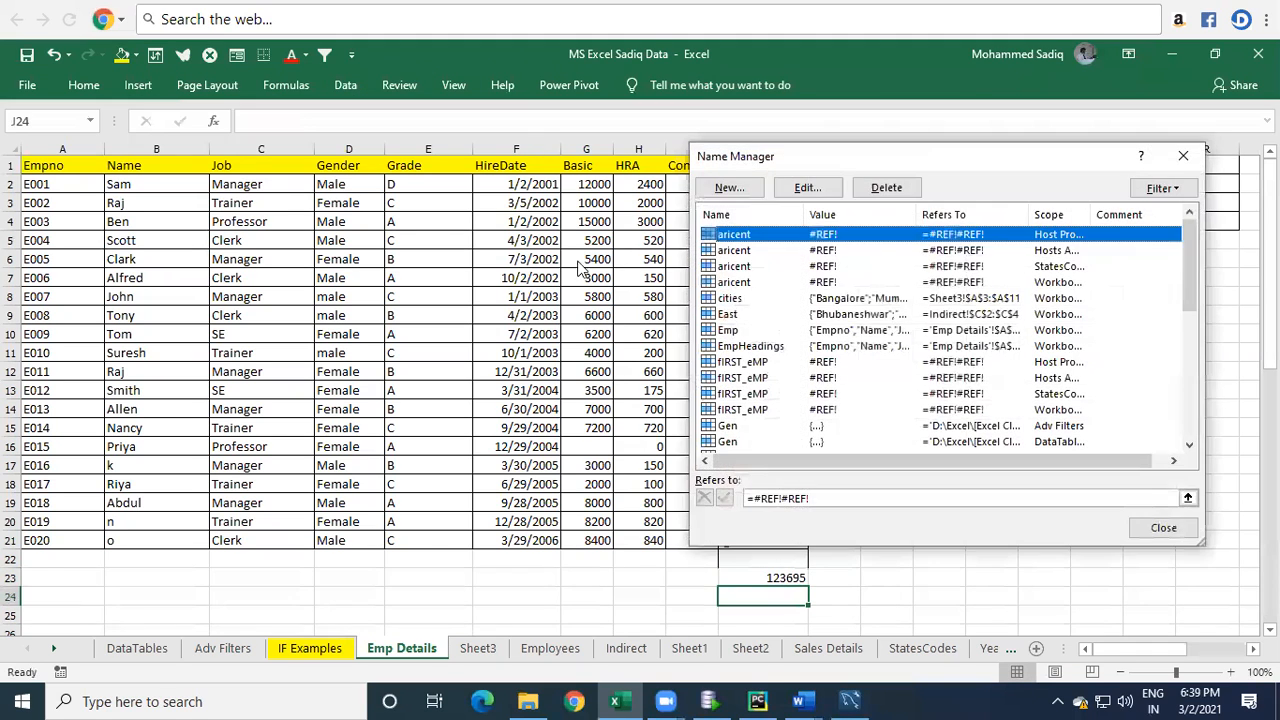
pyautogui.click(763, 300)
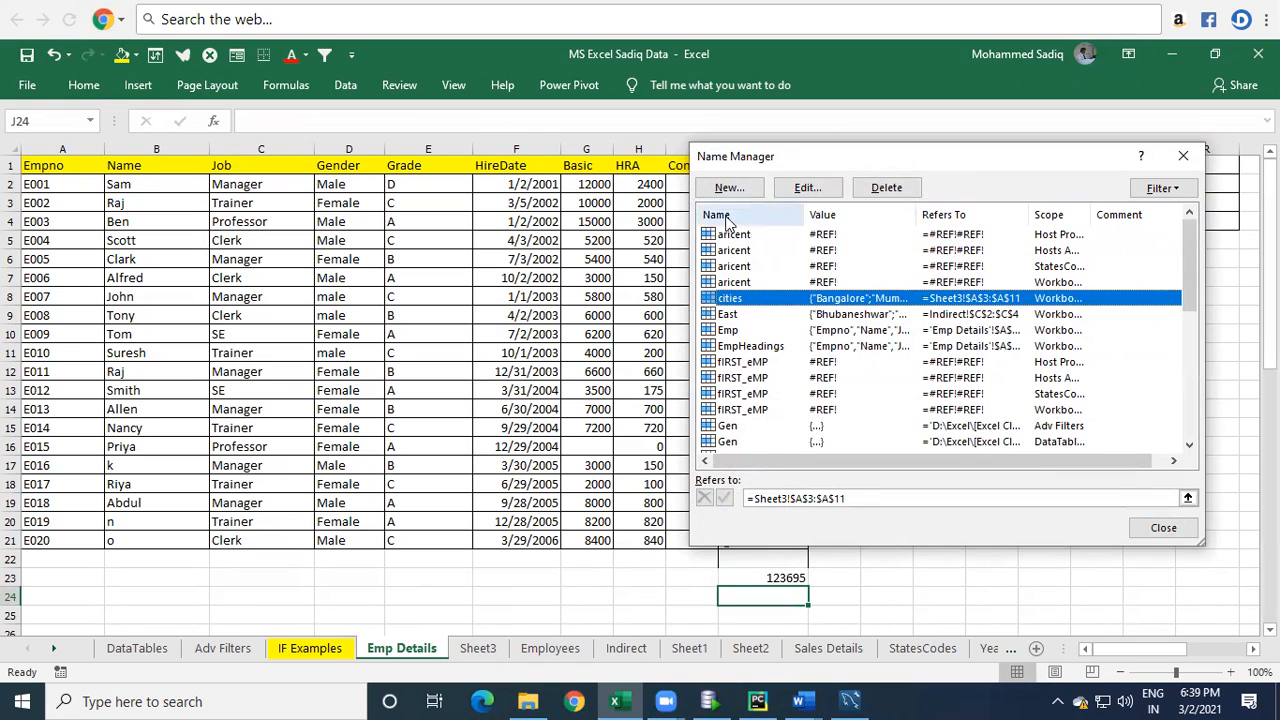
pyautogui.click(886, 188)
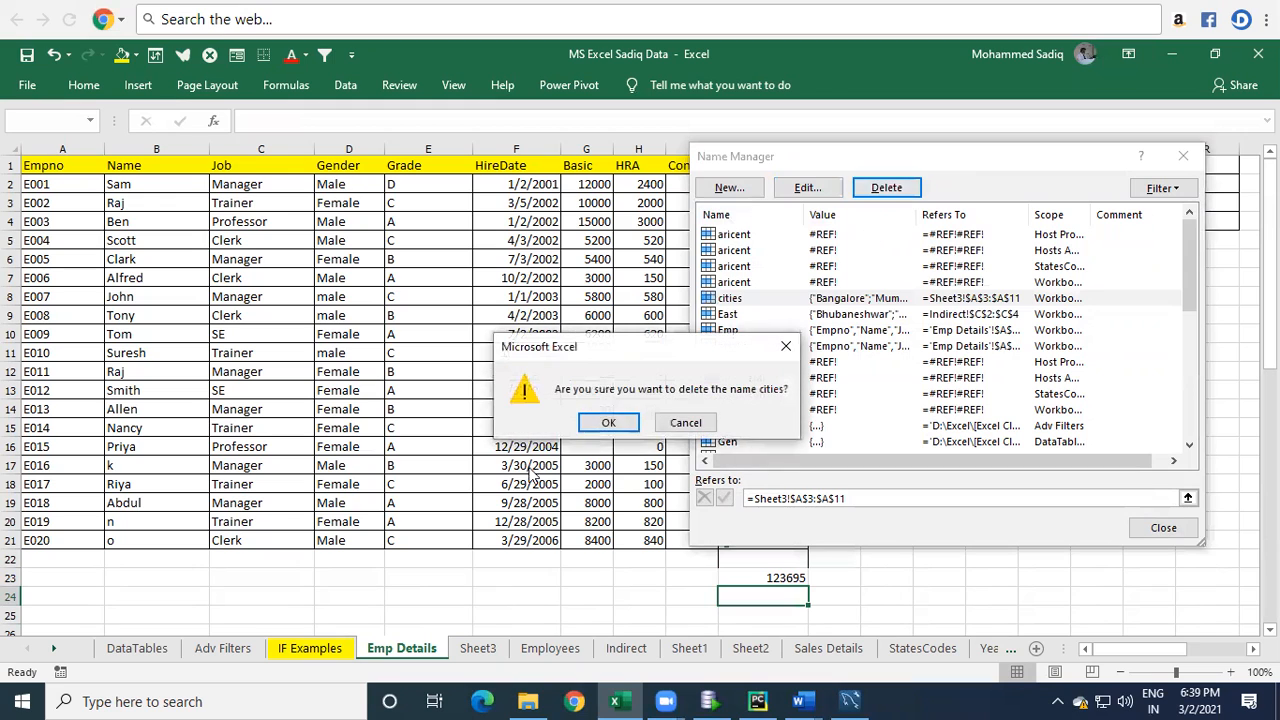
pyautogui.click(617, 424)
# Delete the defined name NetSal in the Name Manager.
pyautogui.click(764, 350)
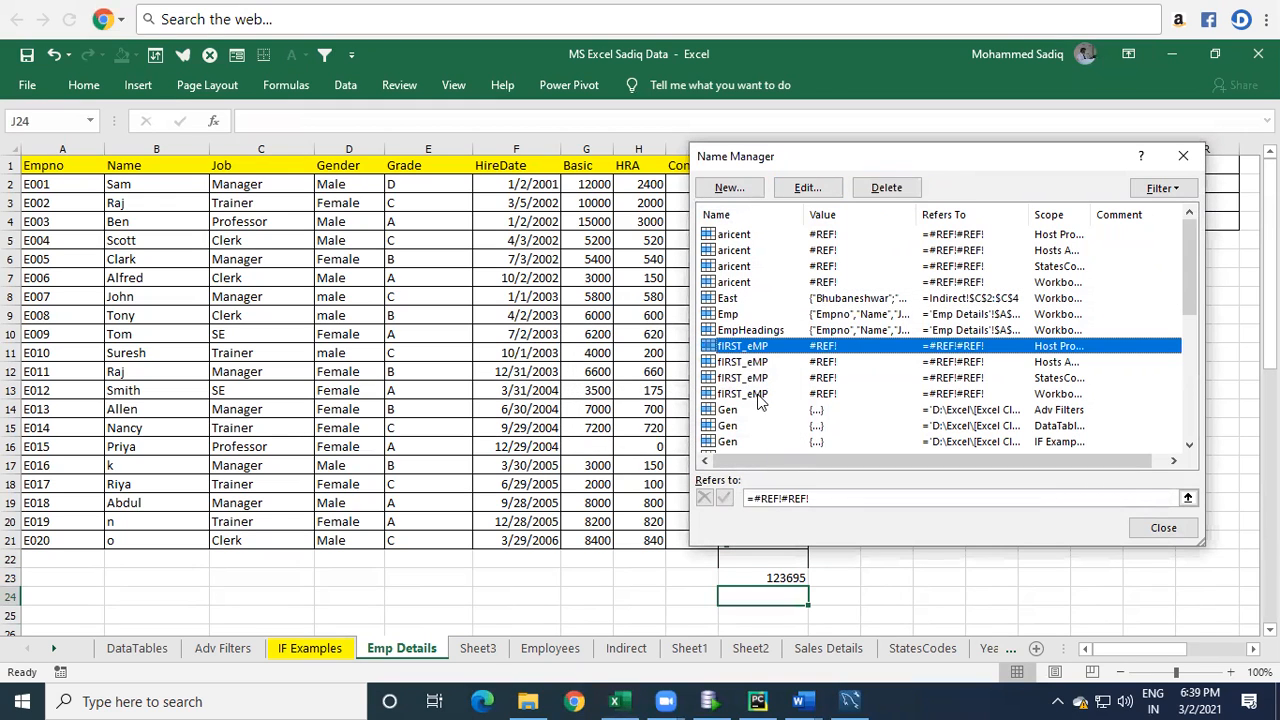
pyautogui.press('n')
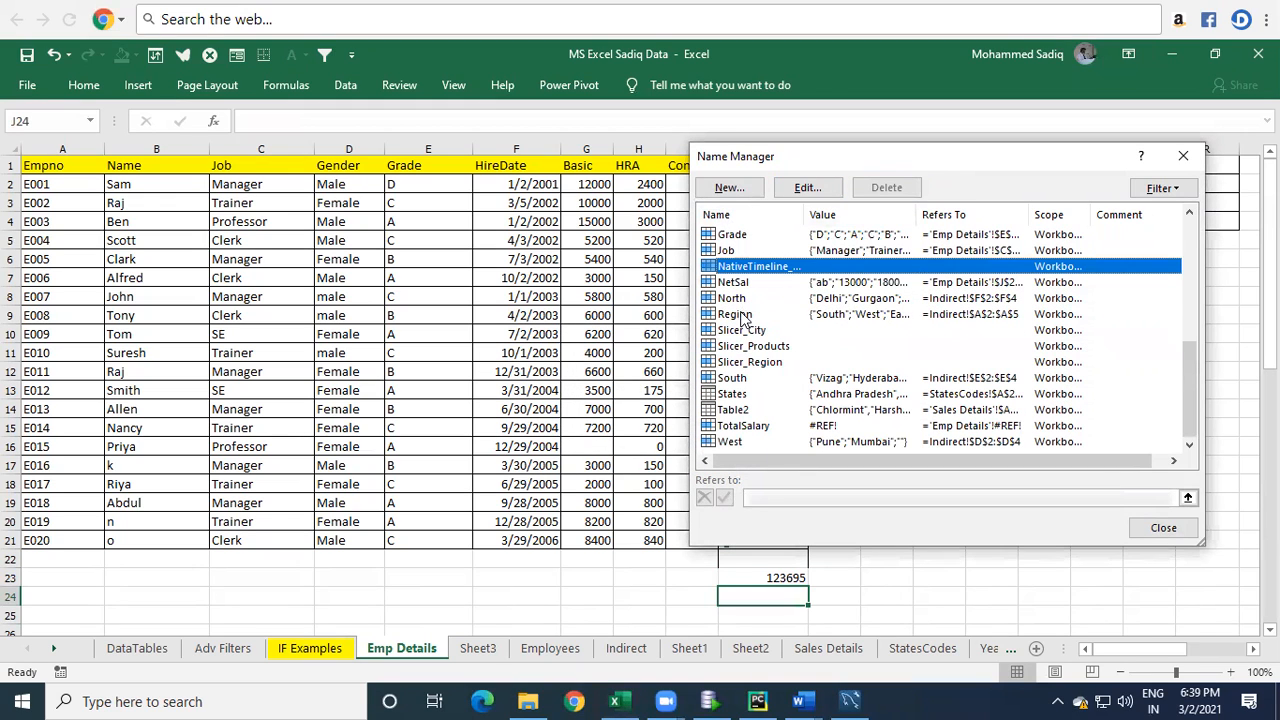
pyautogui.click(742, 284)
pyautogui.click(895, 192)
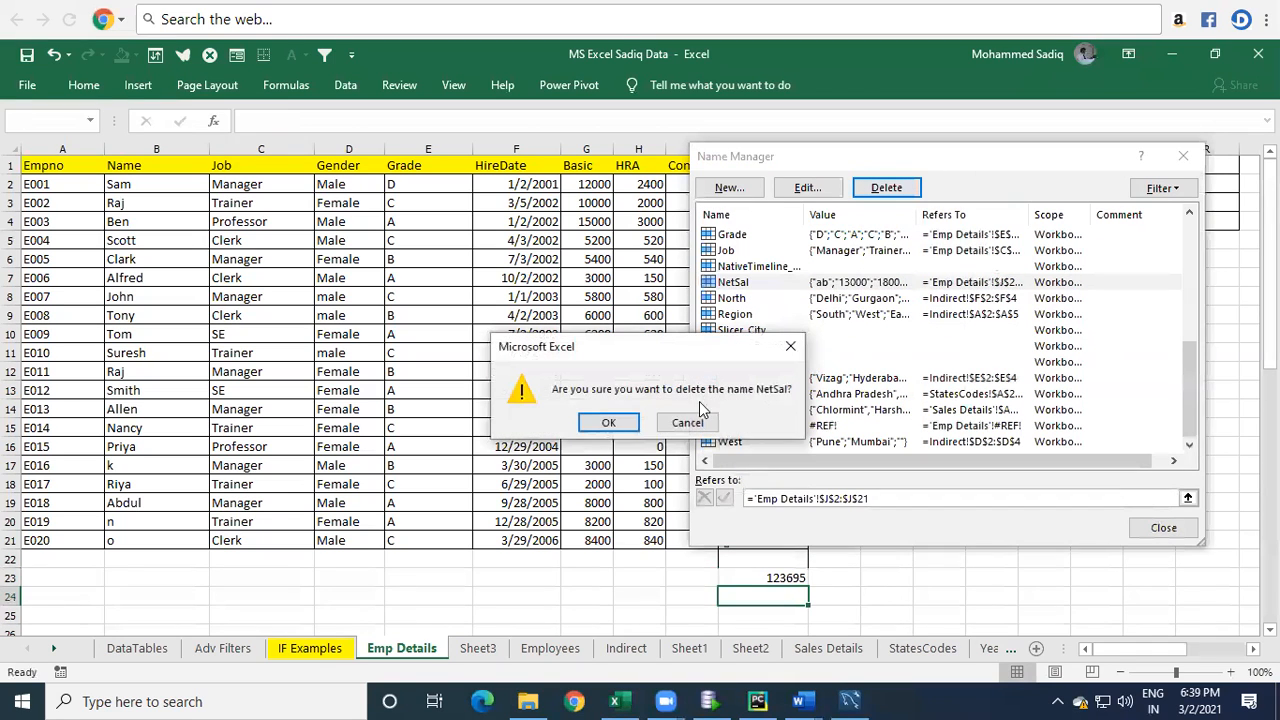
pyautogui.click(617, 424)
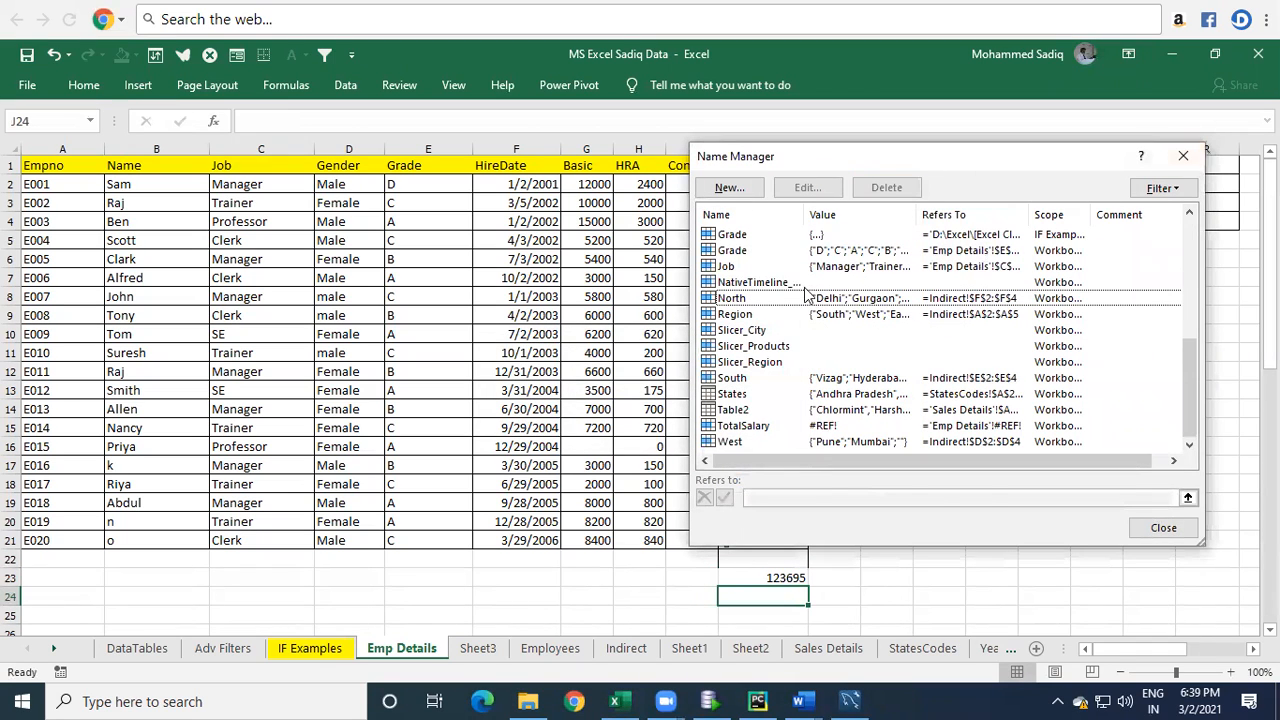
# Delete the Grade name scoped to IF Examples and close the Name Manager.
pyautogui.click(796, 234)
pyautogui.click(886, 187)
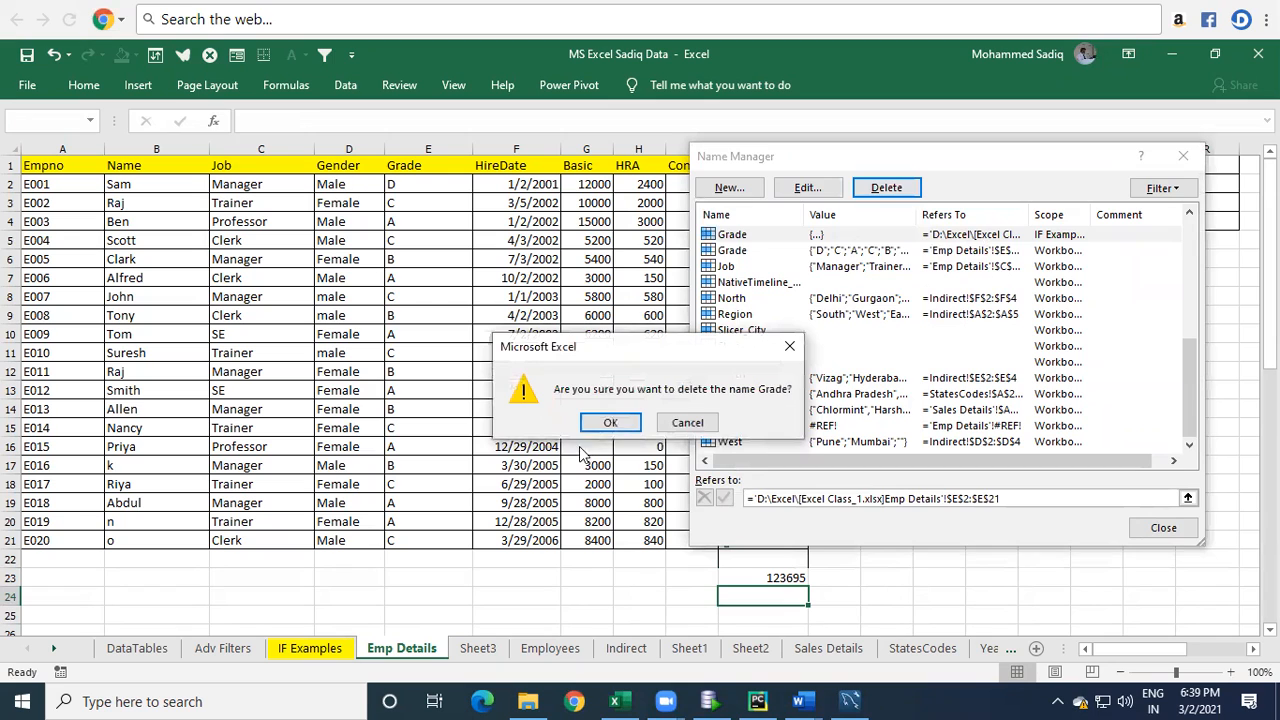
pyautogui.click(622, 425)
pyautogui.click(1186, 157)
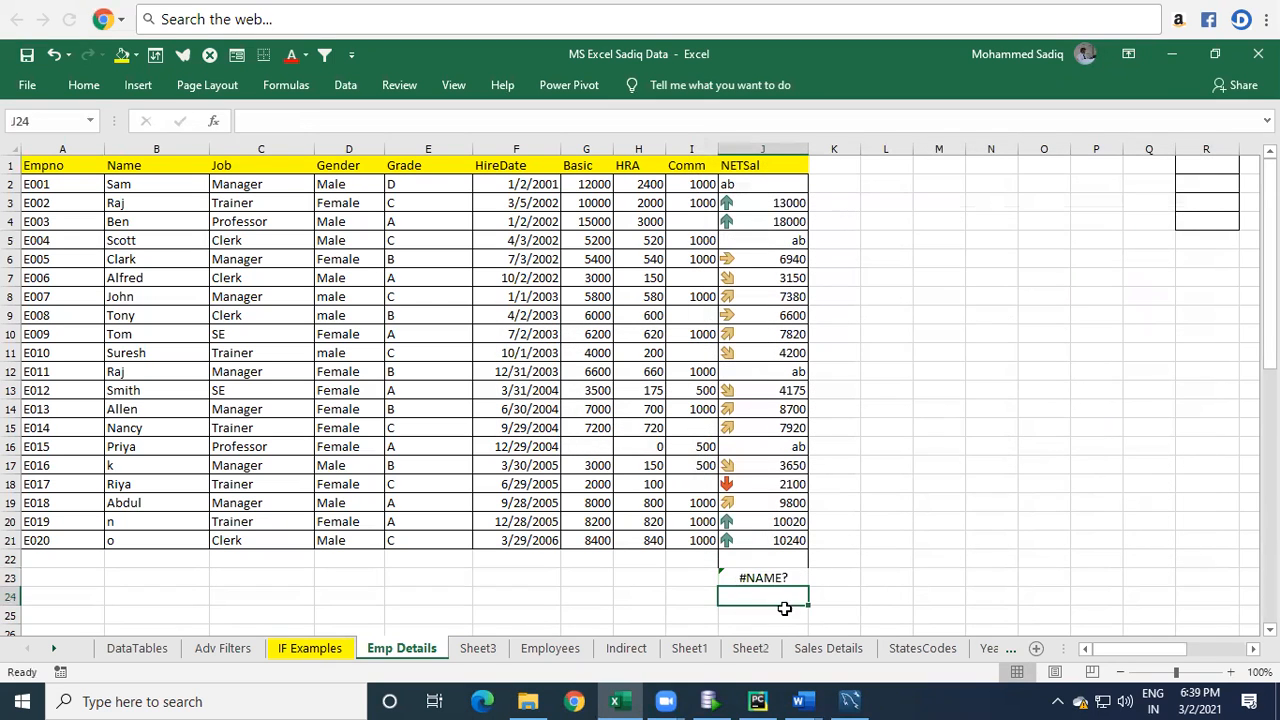
# Replace the formula in J23 with =SUM(J2:J21) totalling the NETSal column.
pyautogui.click(772, 578)
pyautogui.press('Delete')
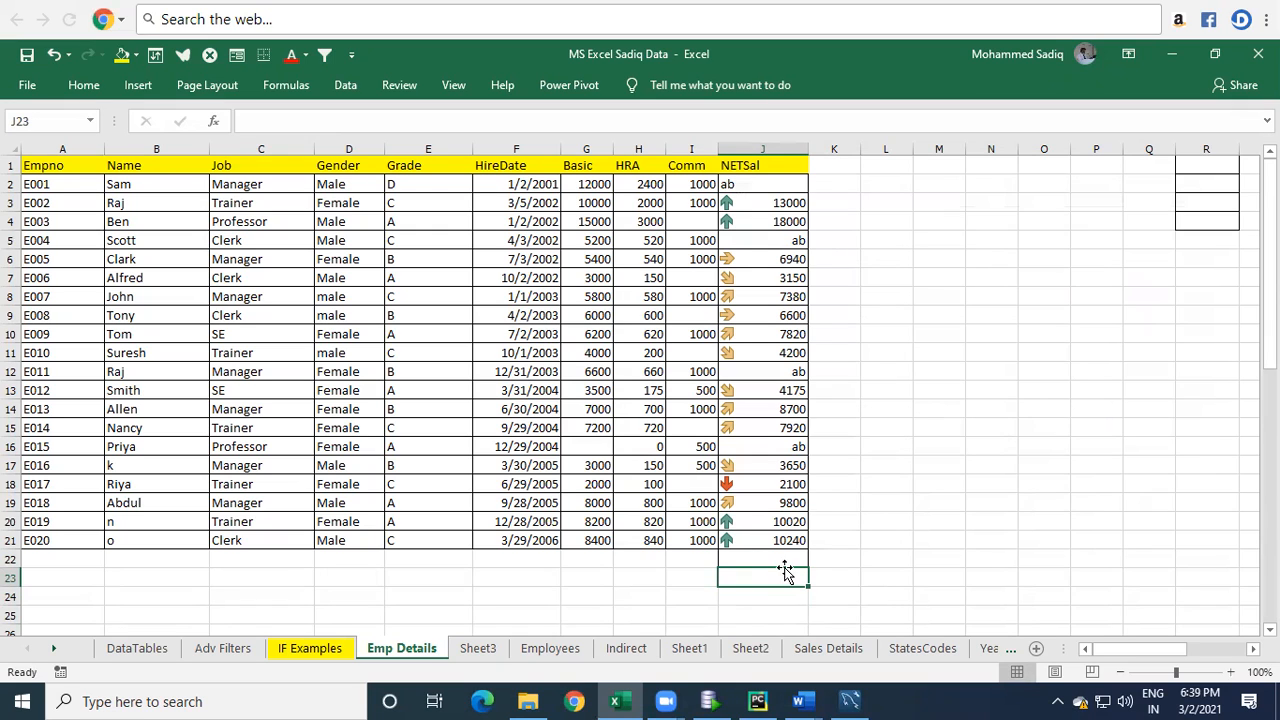
pyautogui.write('=n')
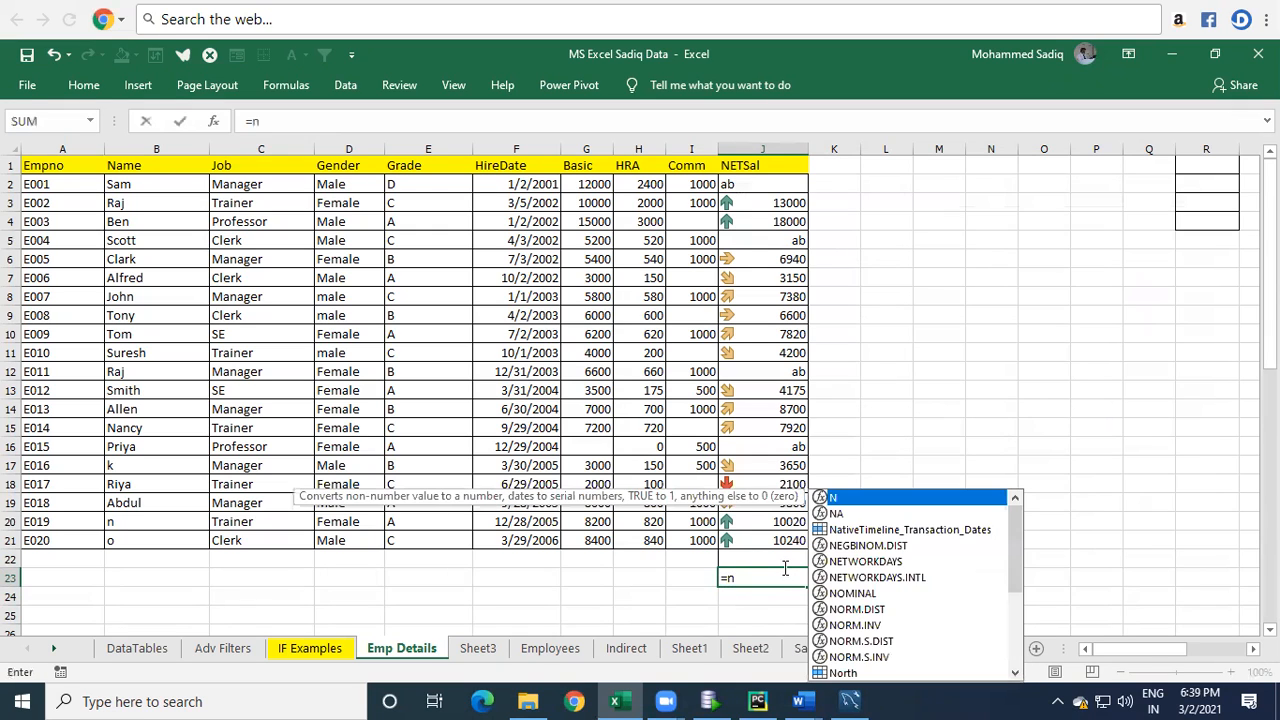
pyautogui.press('BackSpace')
pyautogui.write('sum(')
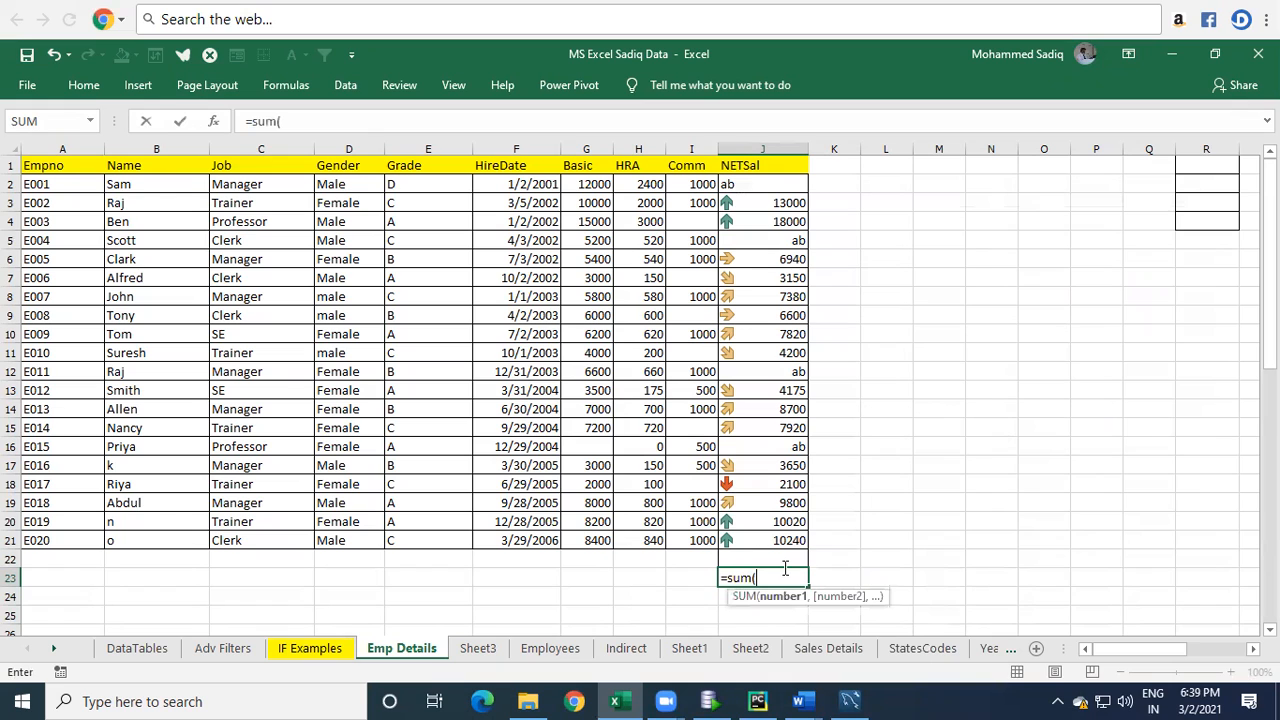
pyautogui.moveTo(748, 186); pyautogui.dragTo(763, 553)
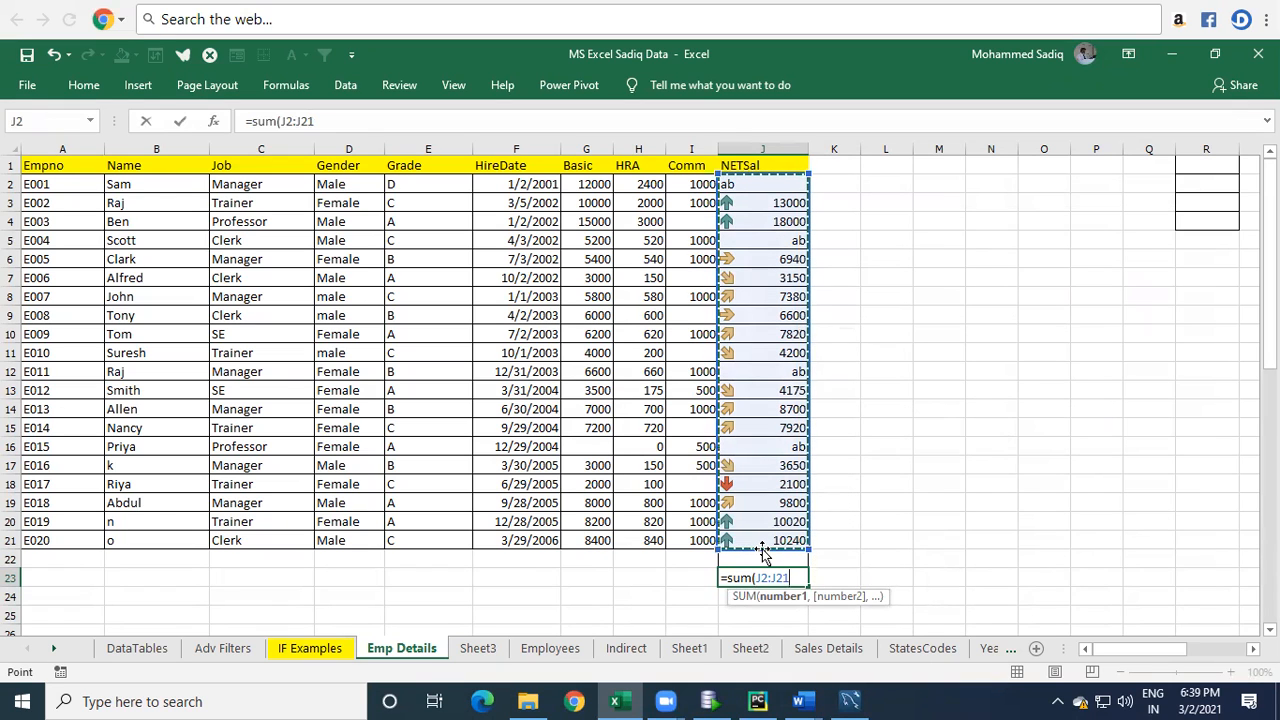
pyautogui.write(')')
pyautogui.press('Return')
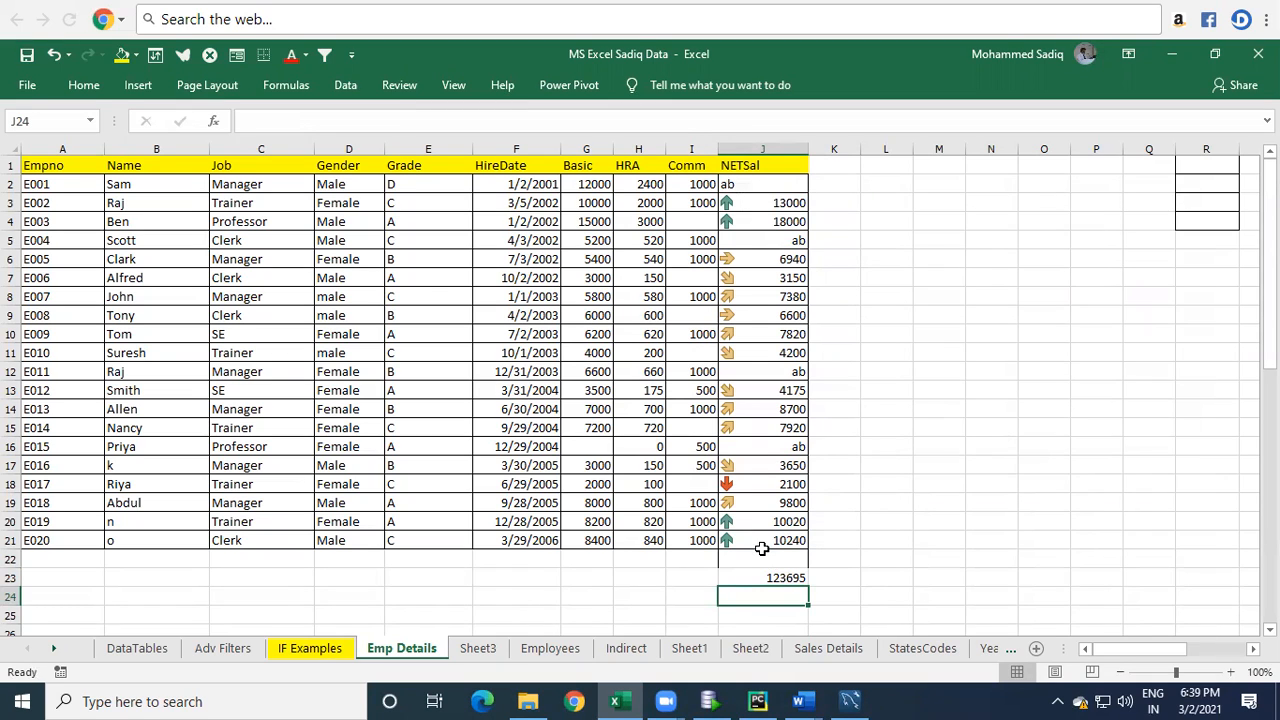
# Enter a formula in O14 that references the total in J23.
pyautogui.click(772, 576)
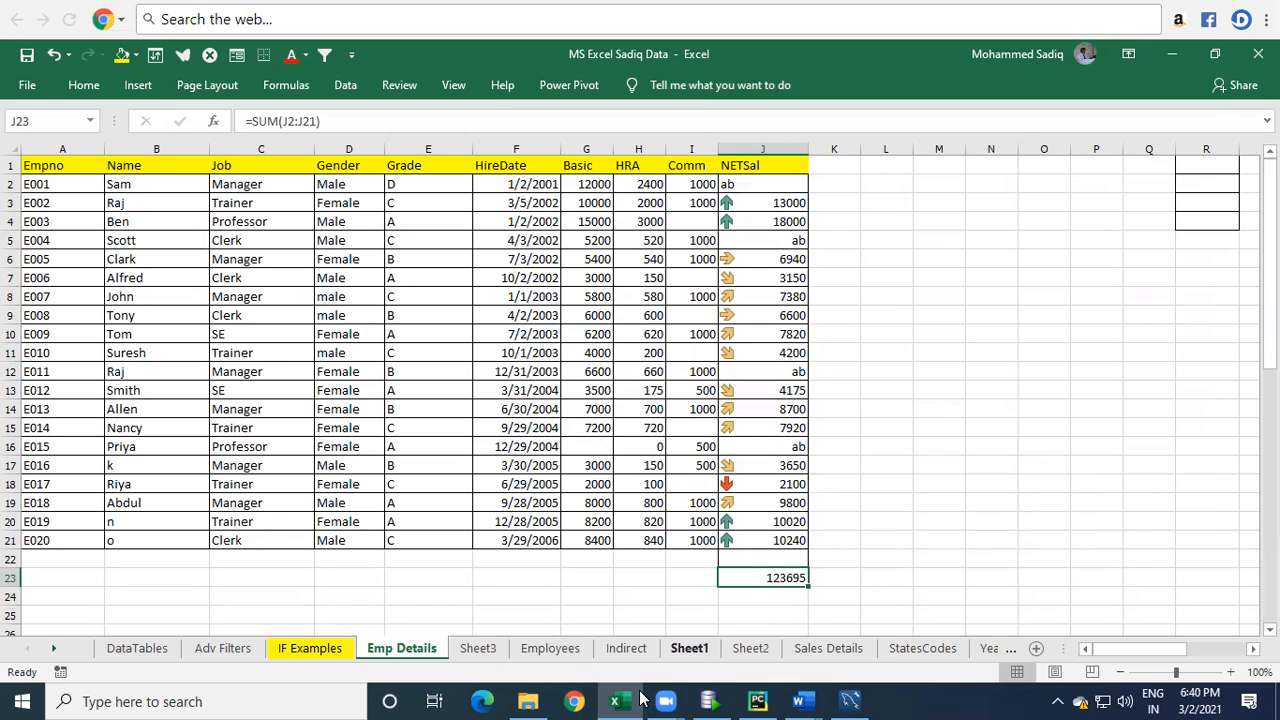
pyautogui.click(1044, 408)
pyautogui.write('=')
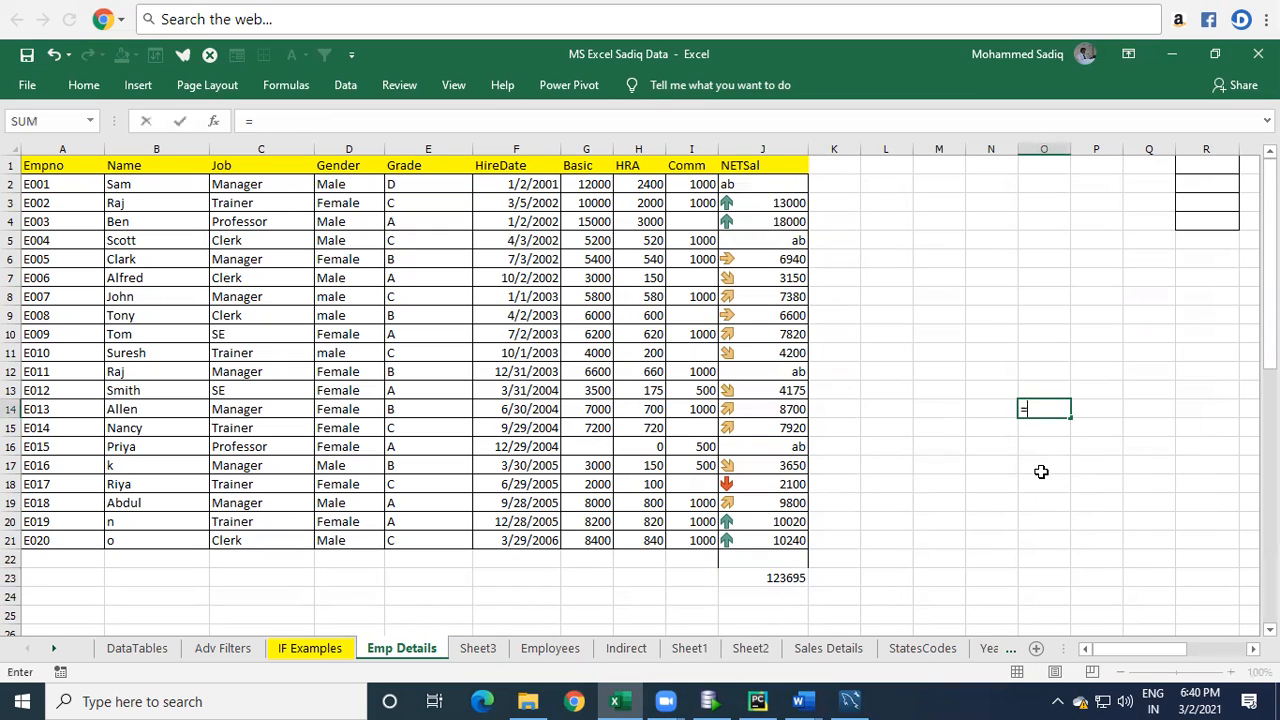
pyautogui.click(783, 578)
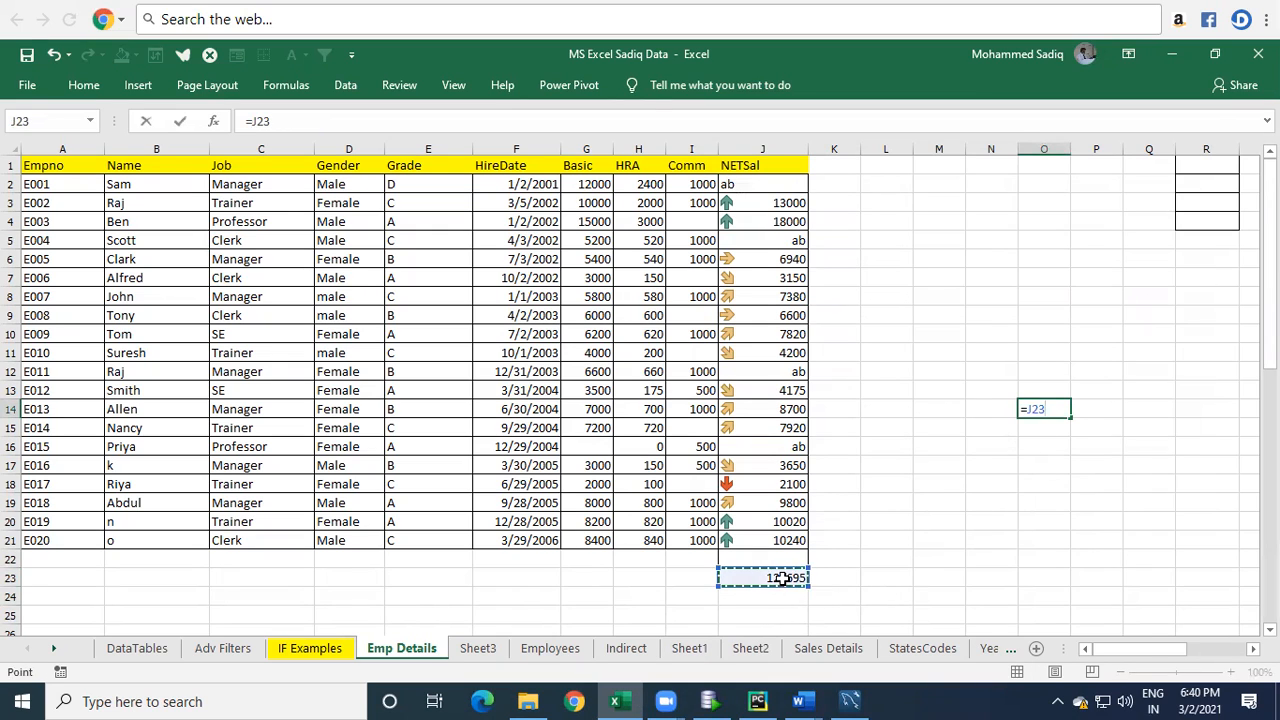
pyautogui.press('Return')
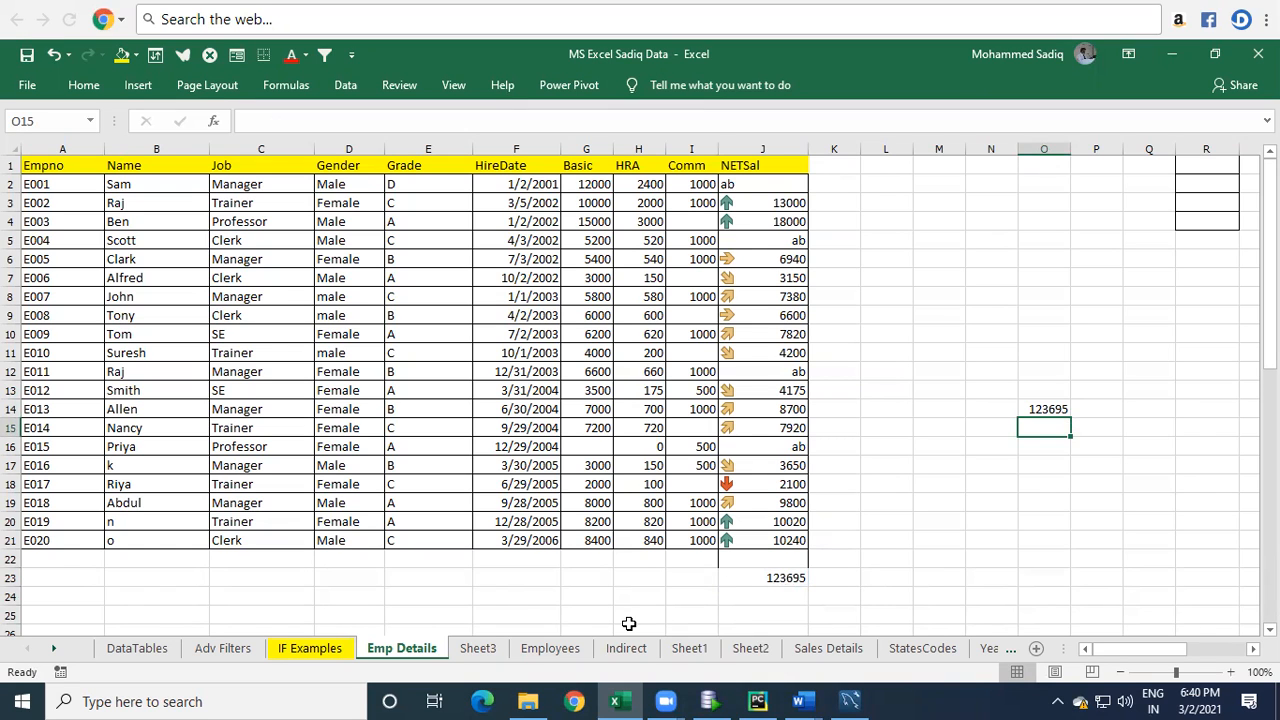
# Insert a new blank worksheet into the workbook.
pyautogui.click(477, 648)
pyautogui.click(425, 651)
pyautogui.click(1018, 292)
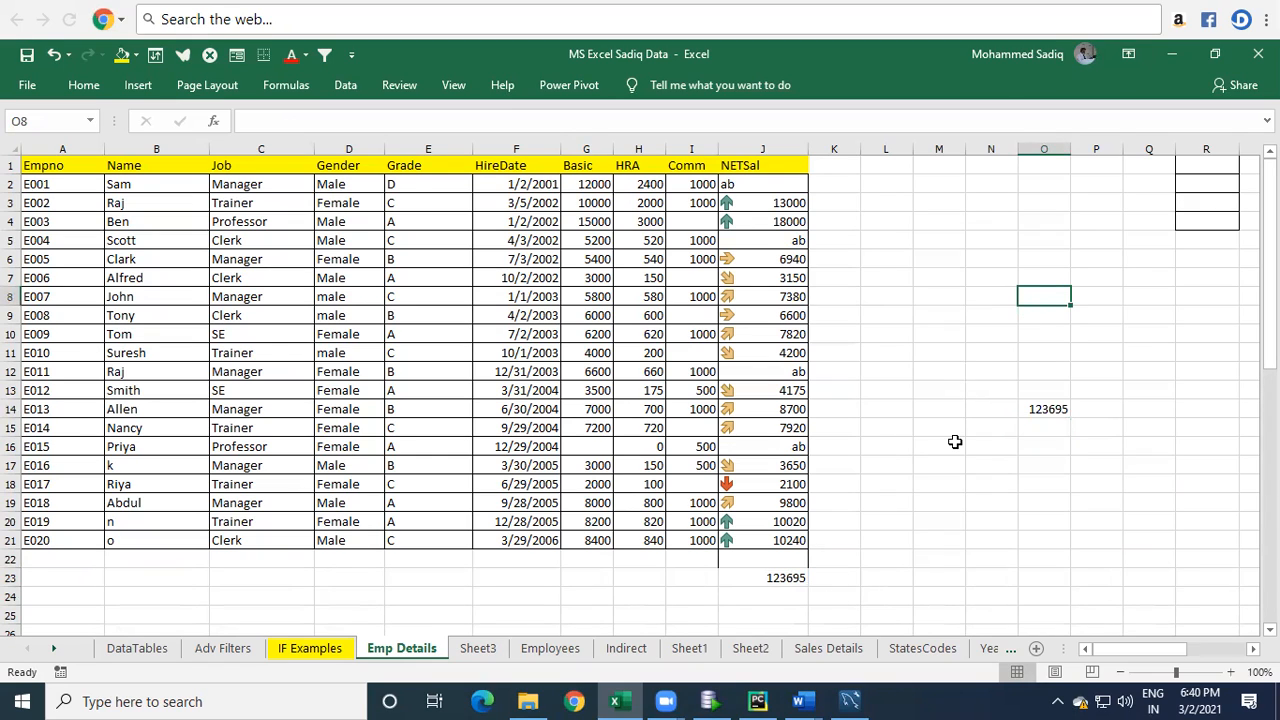
pyautogui.click(1036, 648)
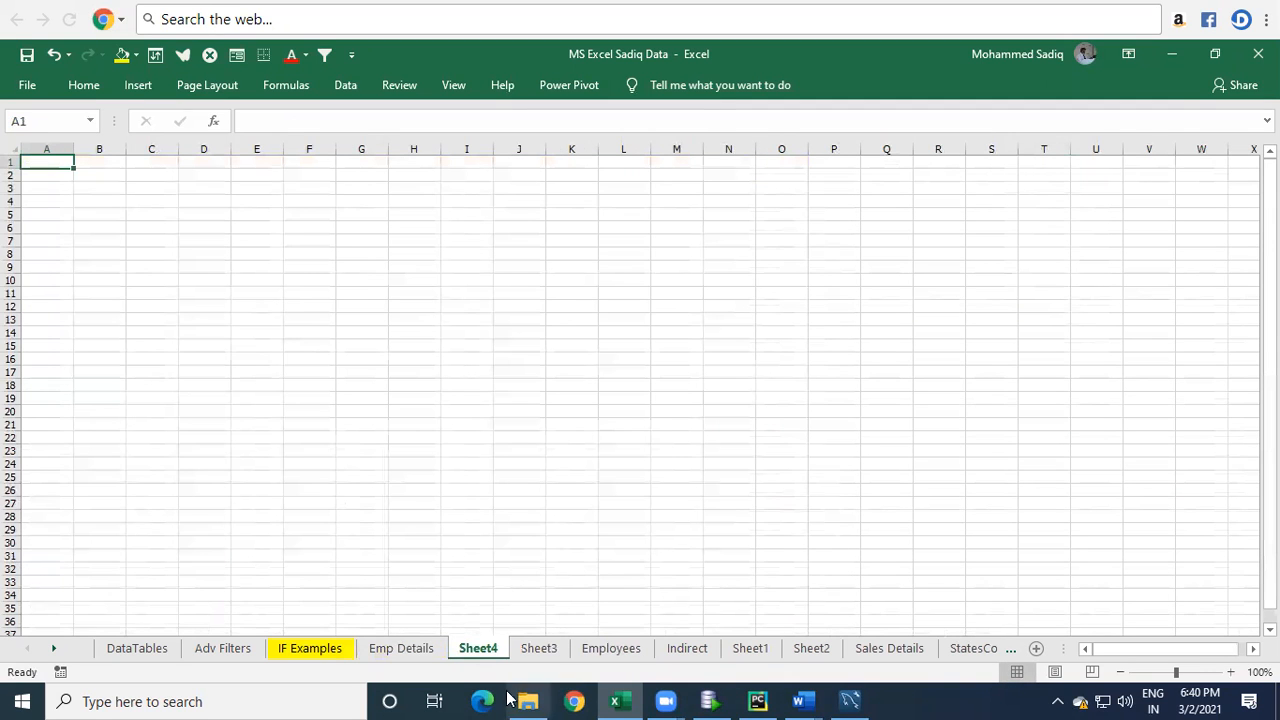
# Enter a formula in Sheet4's G11 that references the total in J23 of Emp Details.
pyautogui.click(381, 296)
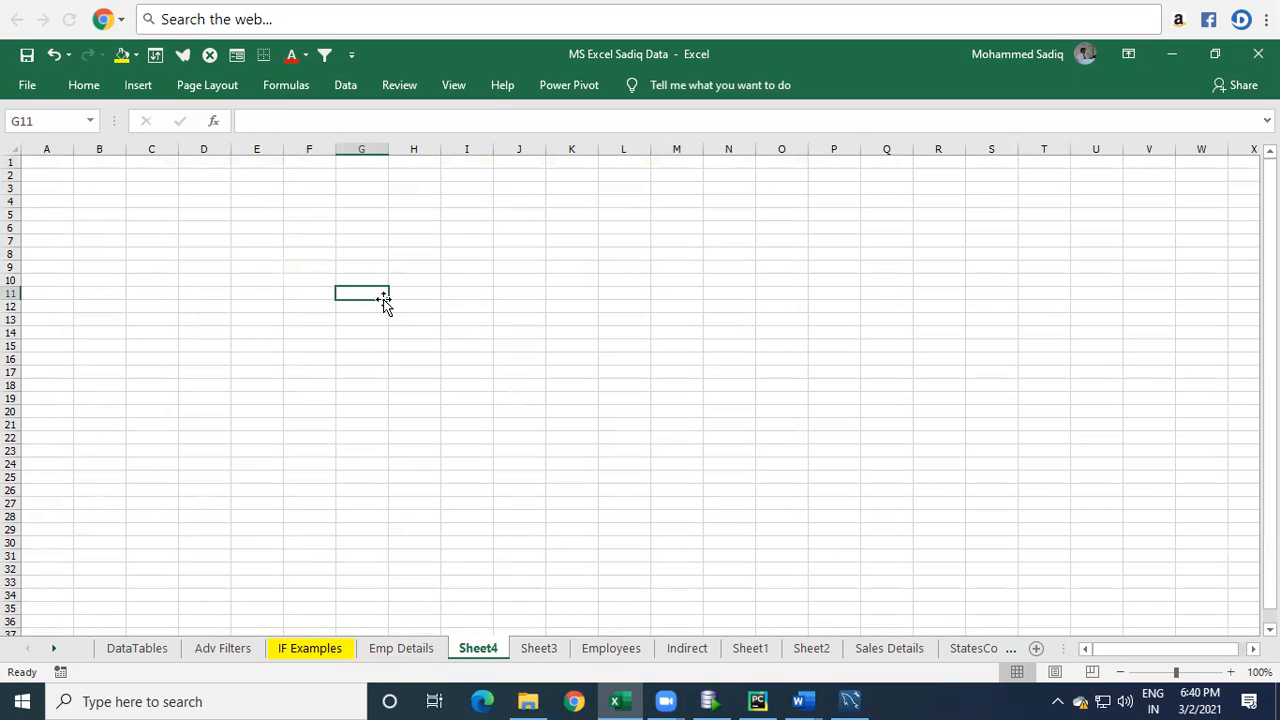
pyautogui.write('=')
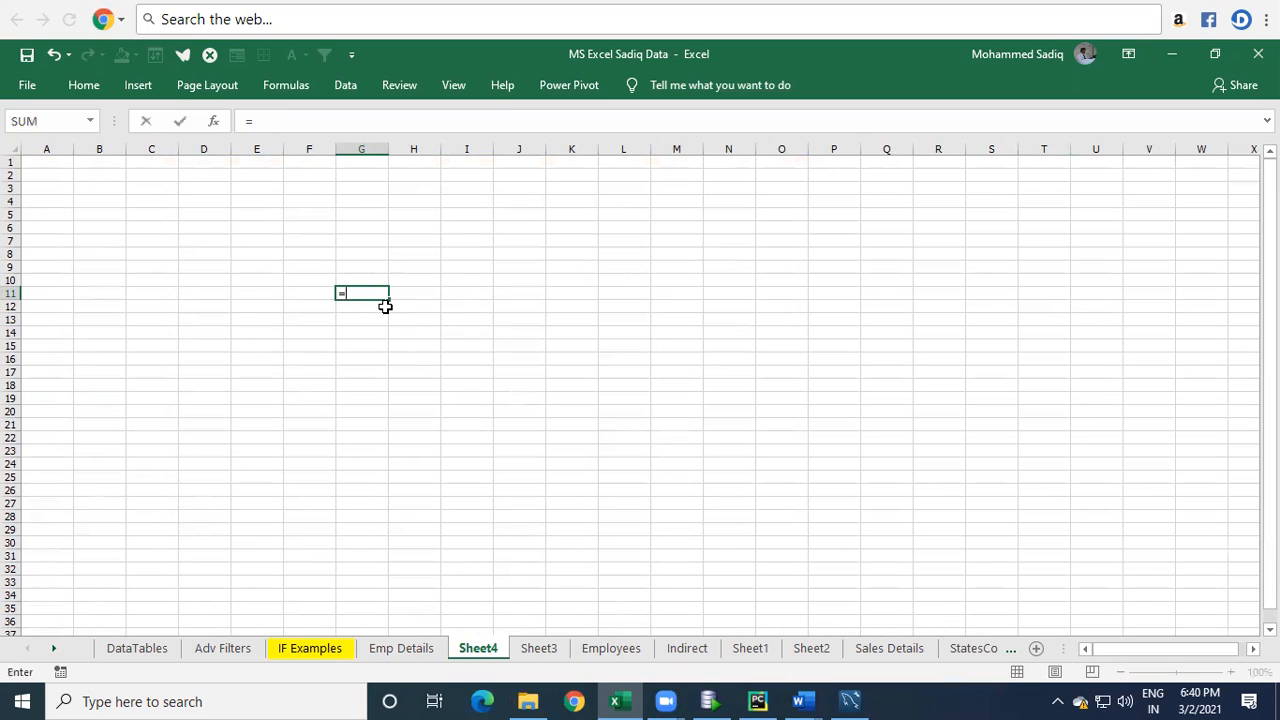
pyautogui.click(419, 649)
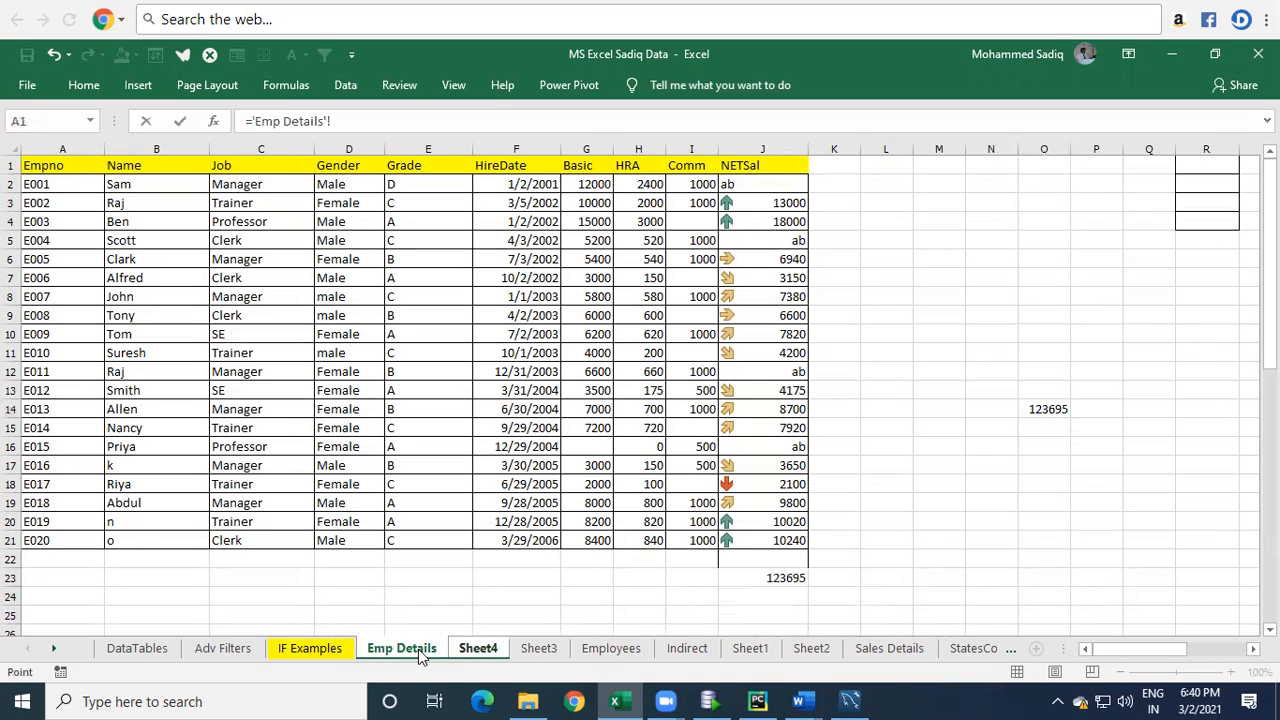
pyautogui.click(781, 579)
pyautogui.press('Return')
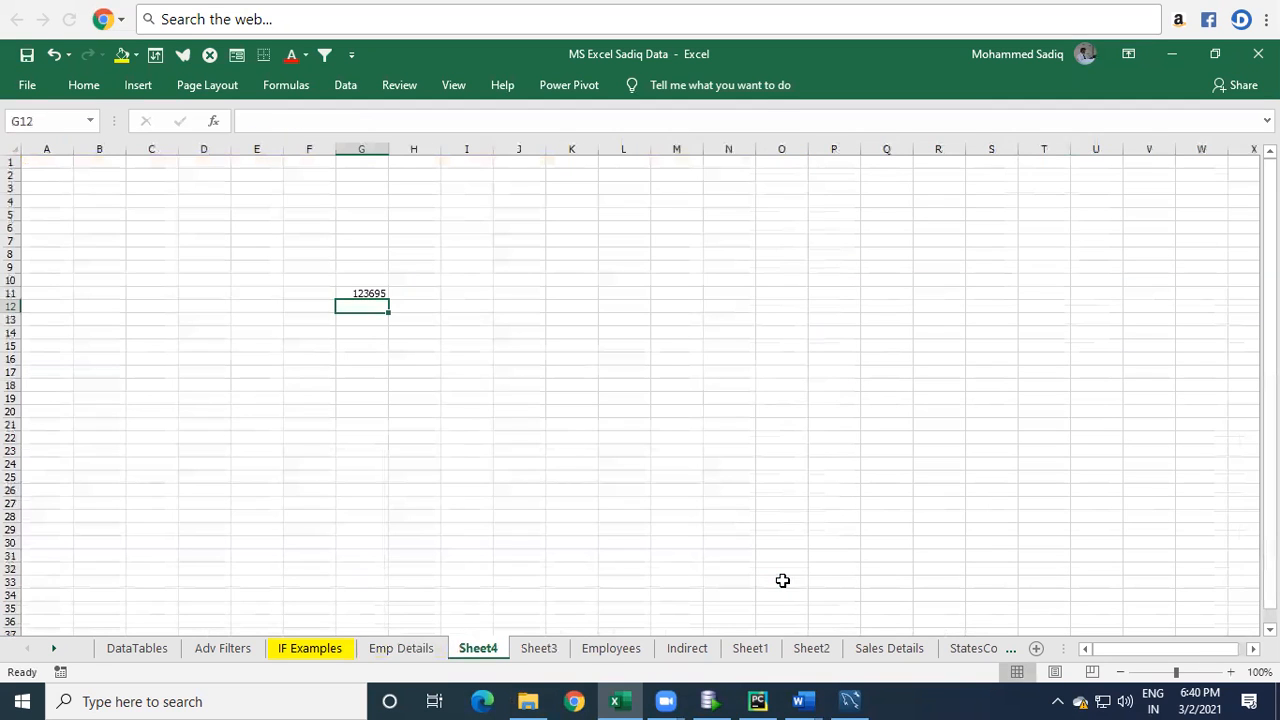
# Inspect the cross-sheet formula in G11, highlighting its sheet-name and cell-reference parts.
pyautogui.scroll(6, 359, 284)
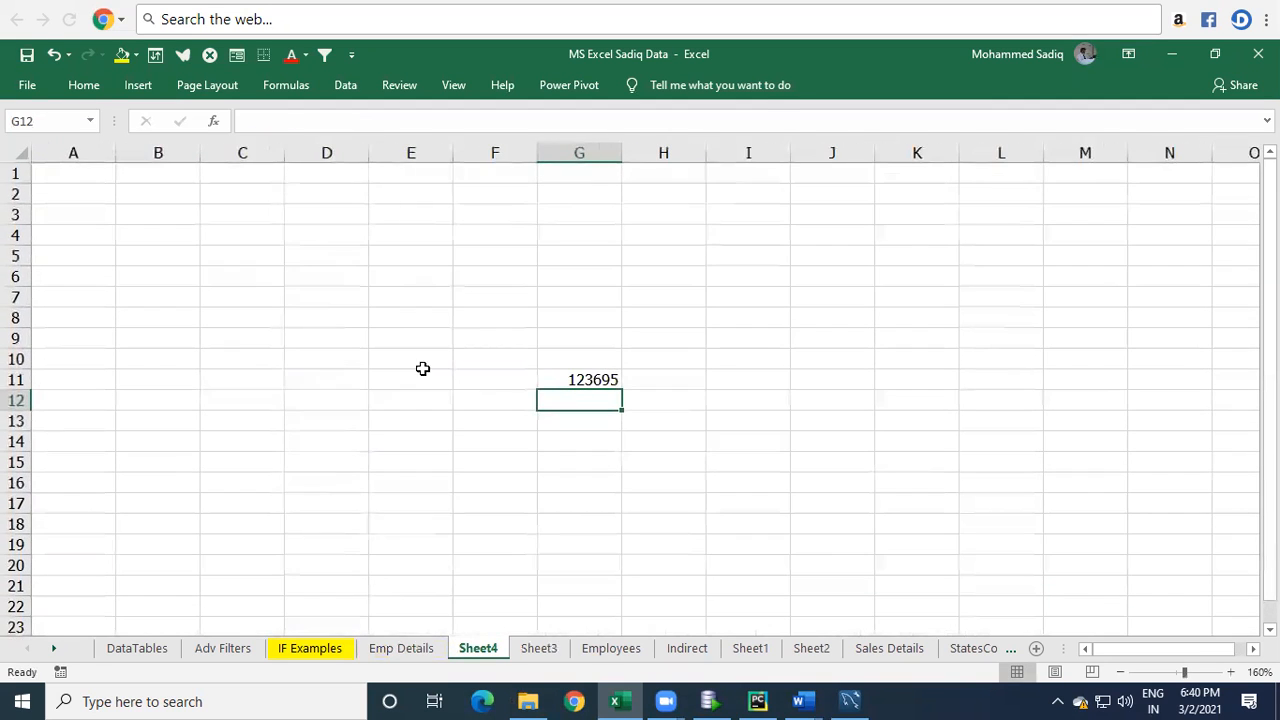
pyautogui.doubleClick(557, 380)
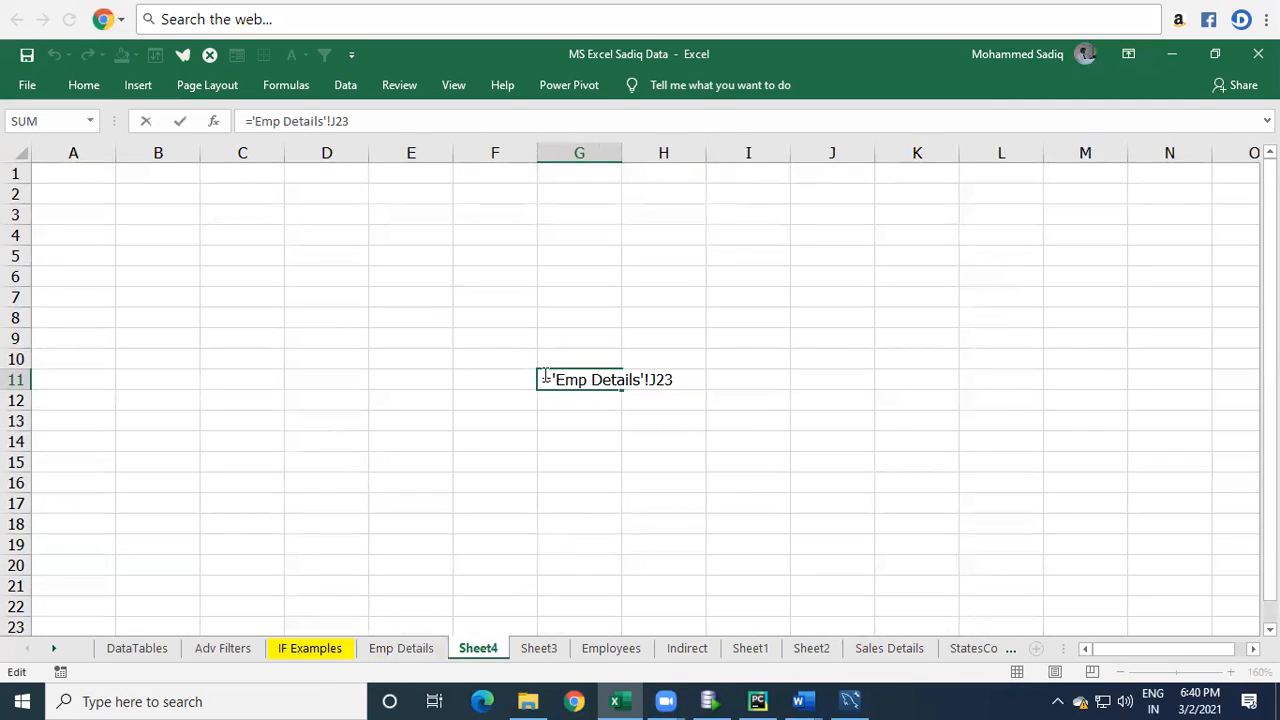
pyautogui.moveTo(553, 380); pyautogui.dragTo(642, 395)
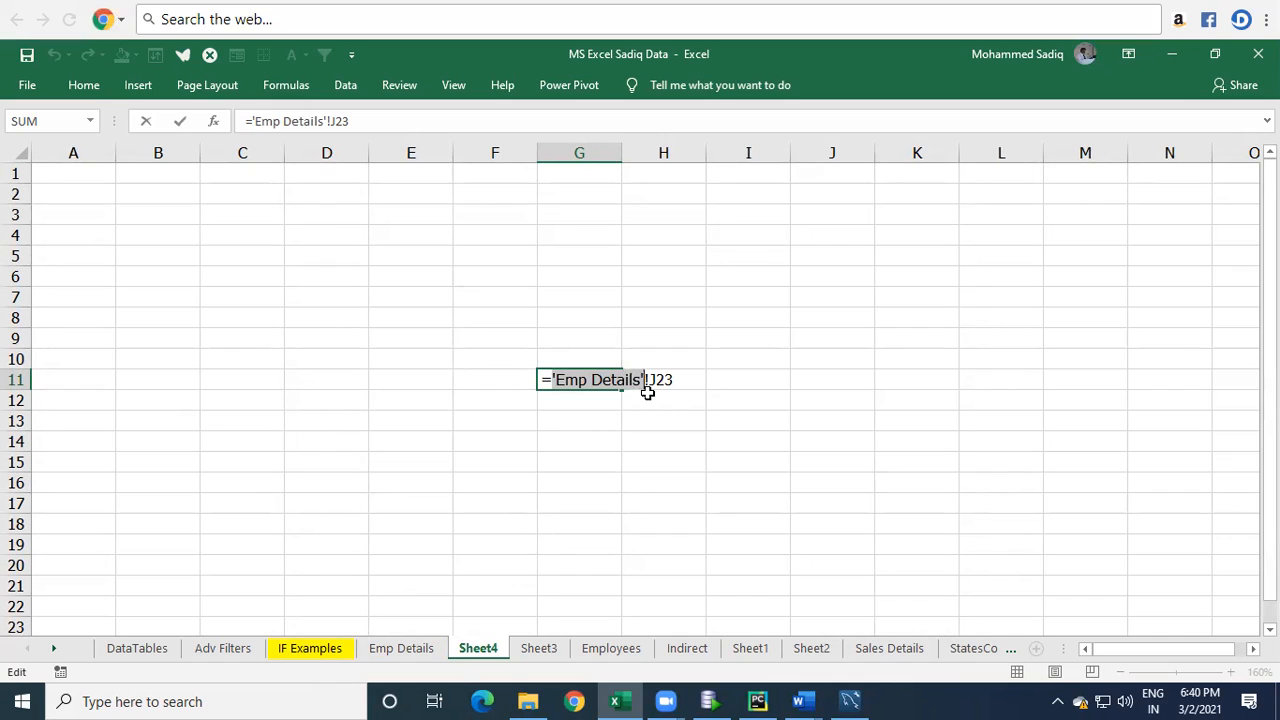
pyautogui.click(646, 380)
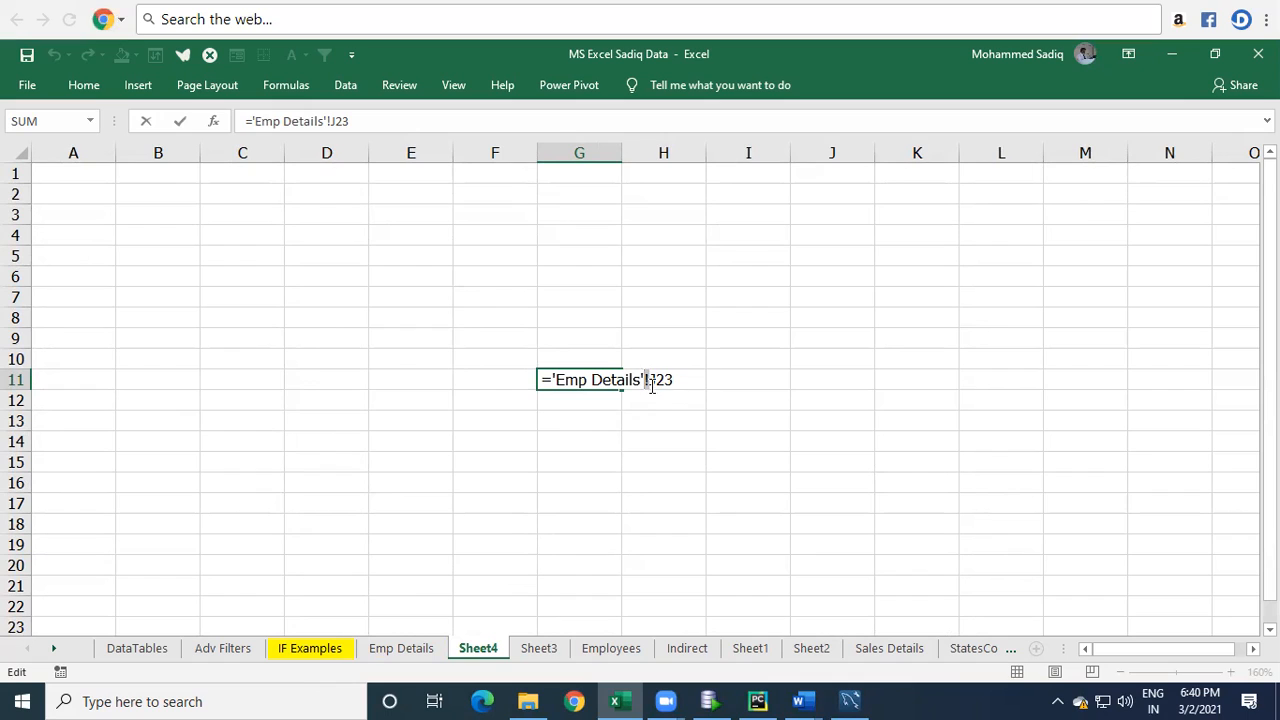
pyautogui.moveTo(649, 380); pyautogui.dragTo(678, 380)
pyautogui.click(678, 380)
pyautogui.press('Return')
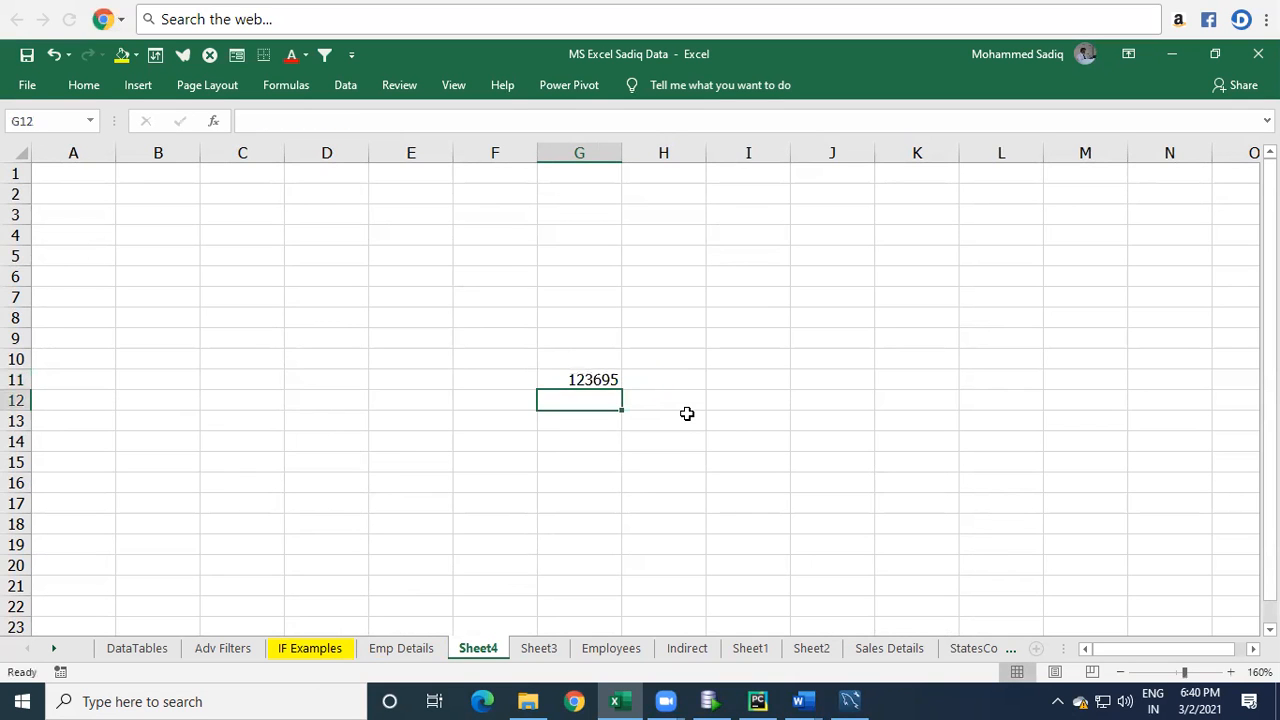
pyautogui.press('Up')
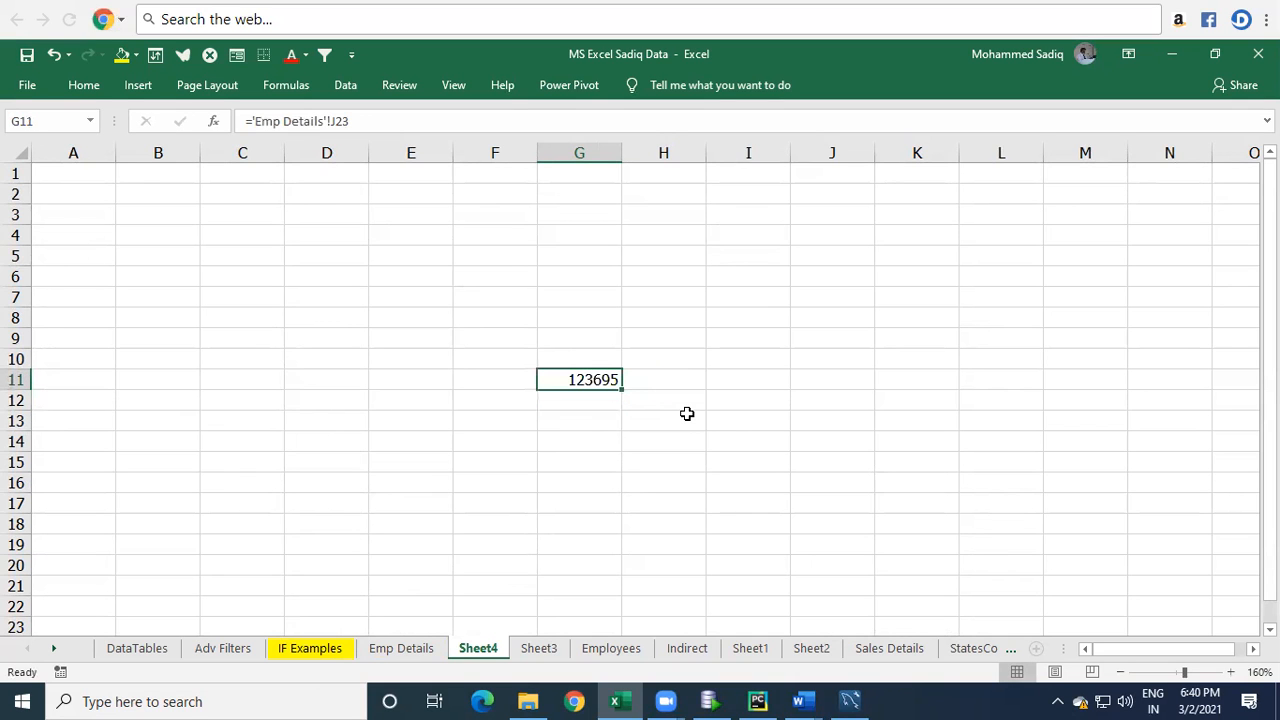
pyautogui.click(428, 650)
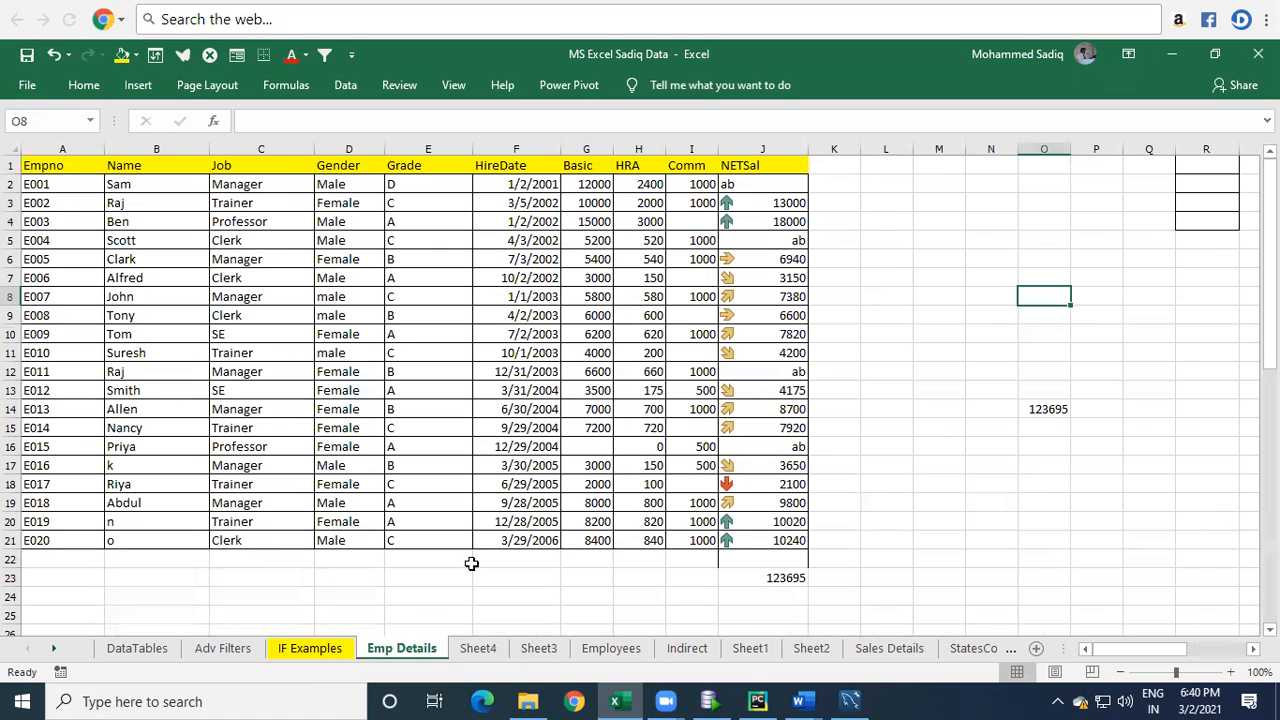
pyautogui.click(467, 650)
pyautogui.click(708, 414)
pyautogui.click(587, 447)
pyautogui.write('=')
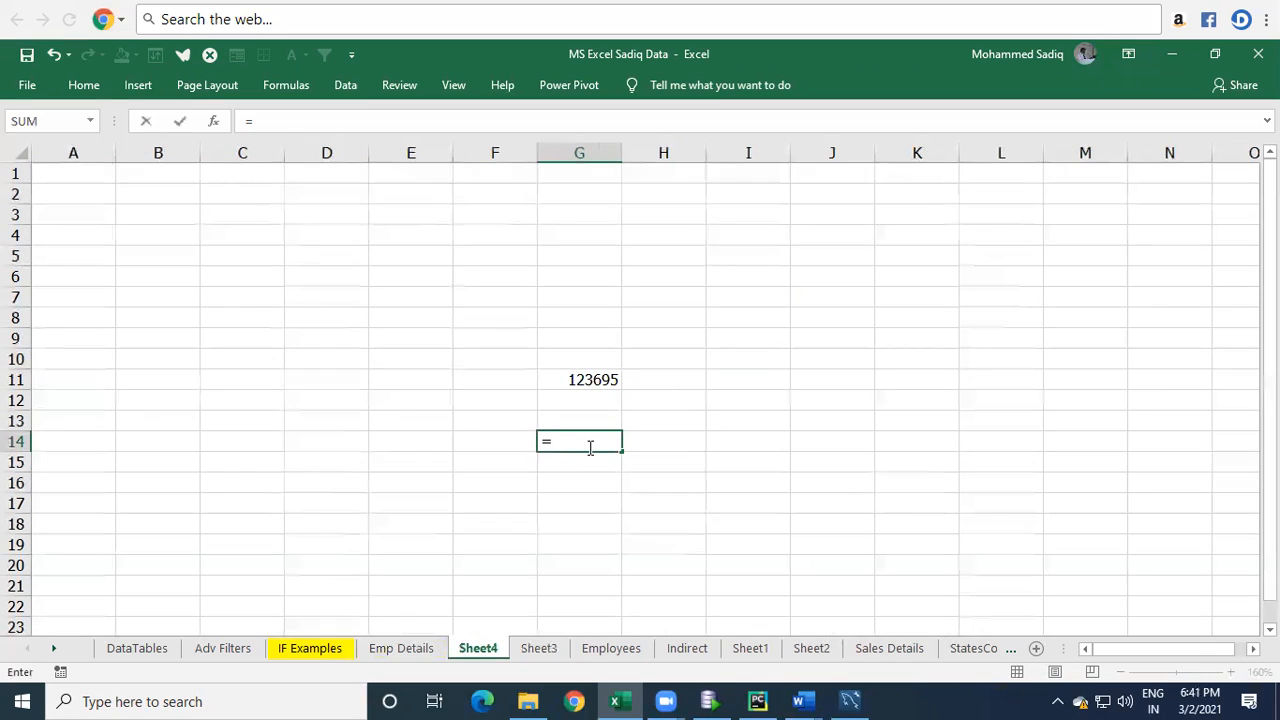
pyautogui.press('Escape')
# Compare the SUM formula in J23 of Emp Details with the cross-sheet reference in Sheet4's G11.
pyautogui.click(403, 648)
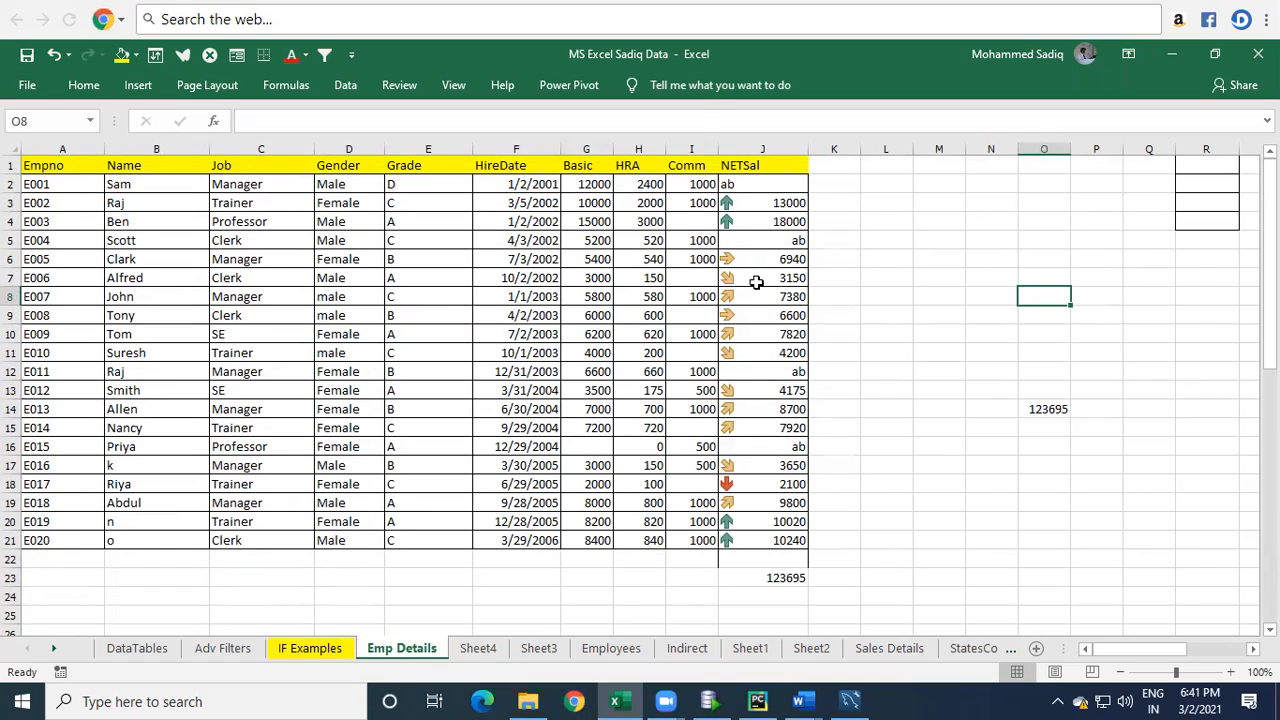
pyautogui.click(784, 578)
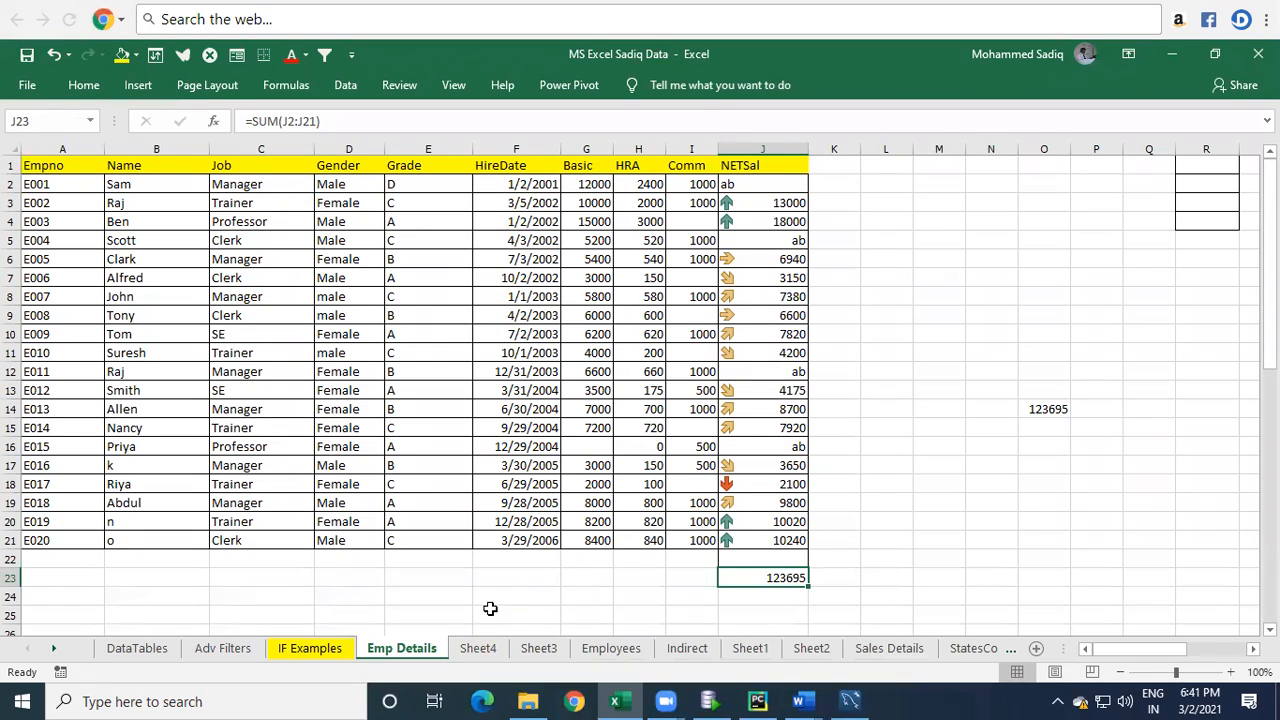
pyautogui.click(466, 652)
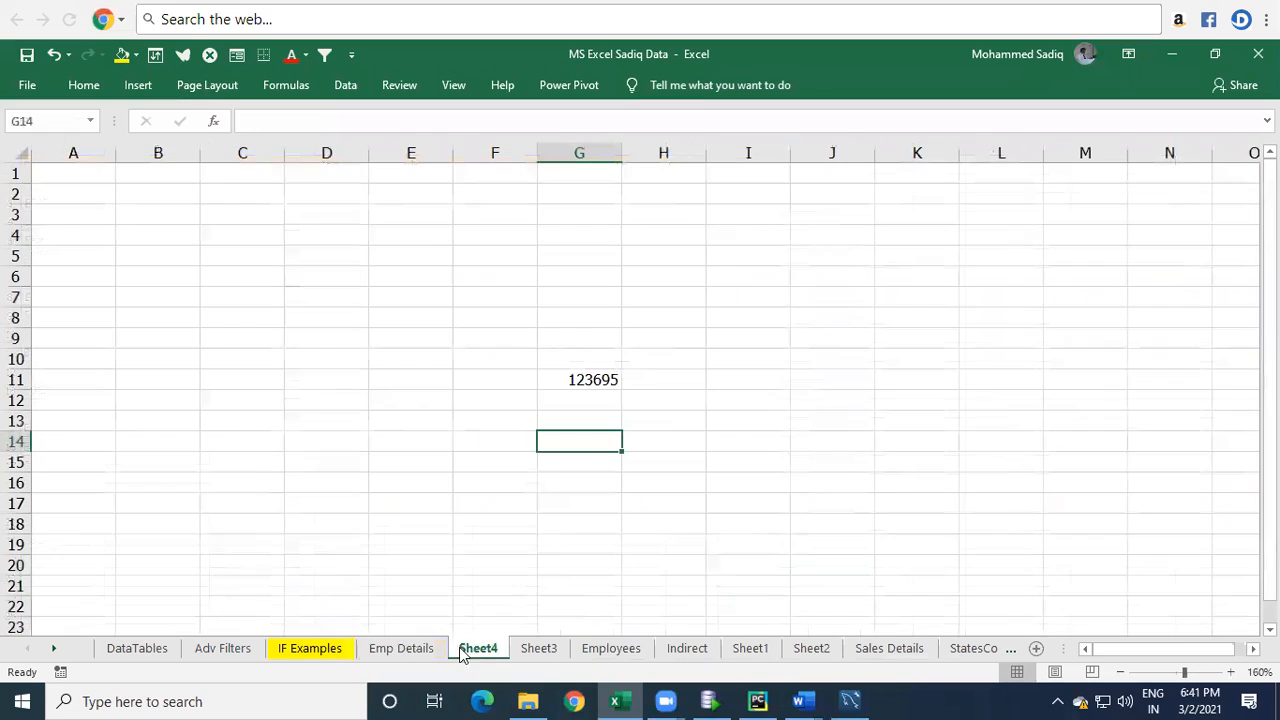
pyautogui.doubleClick(574, 379)
pyautogui.moveTo(552, 380); pyautogui.dragTo(684, 386)
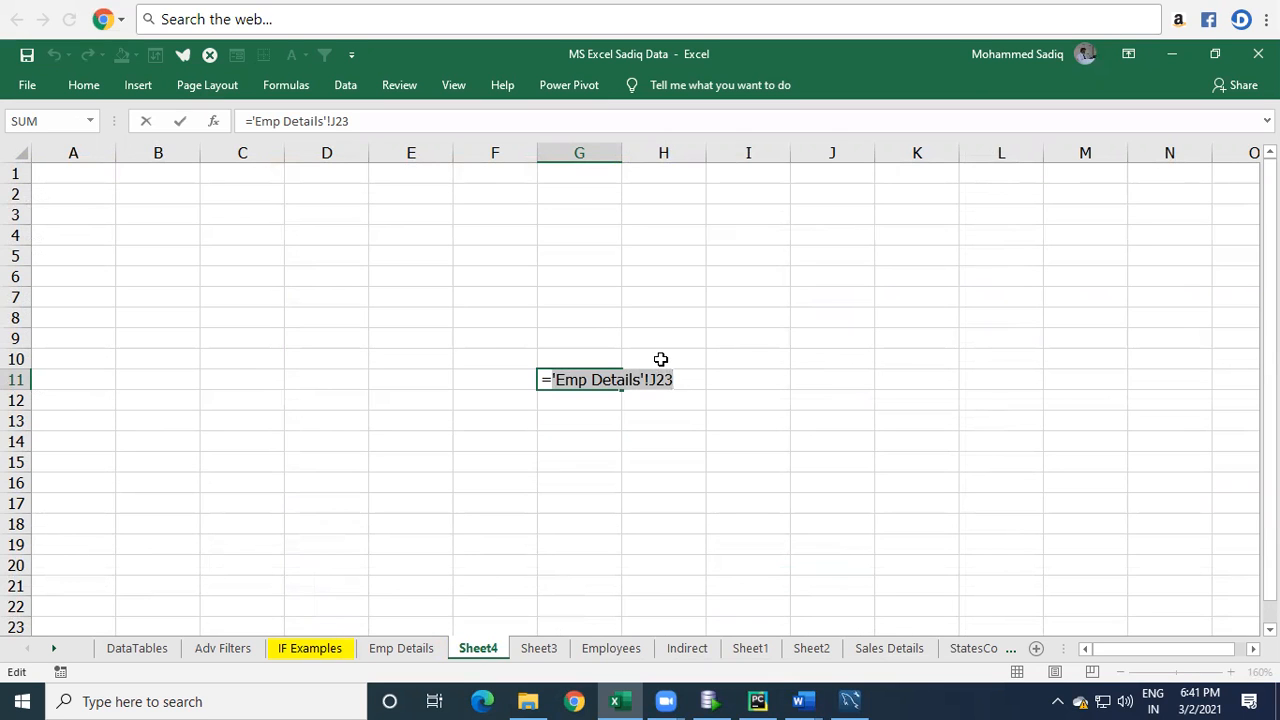
pyautogui.press('Return')
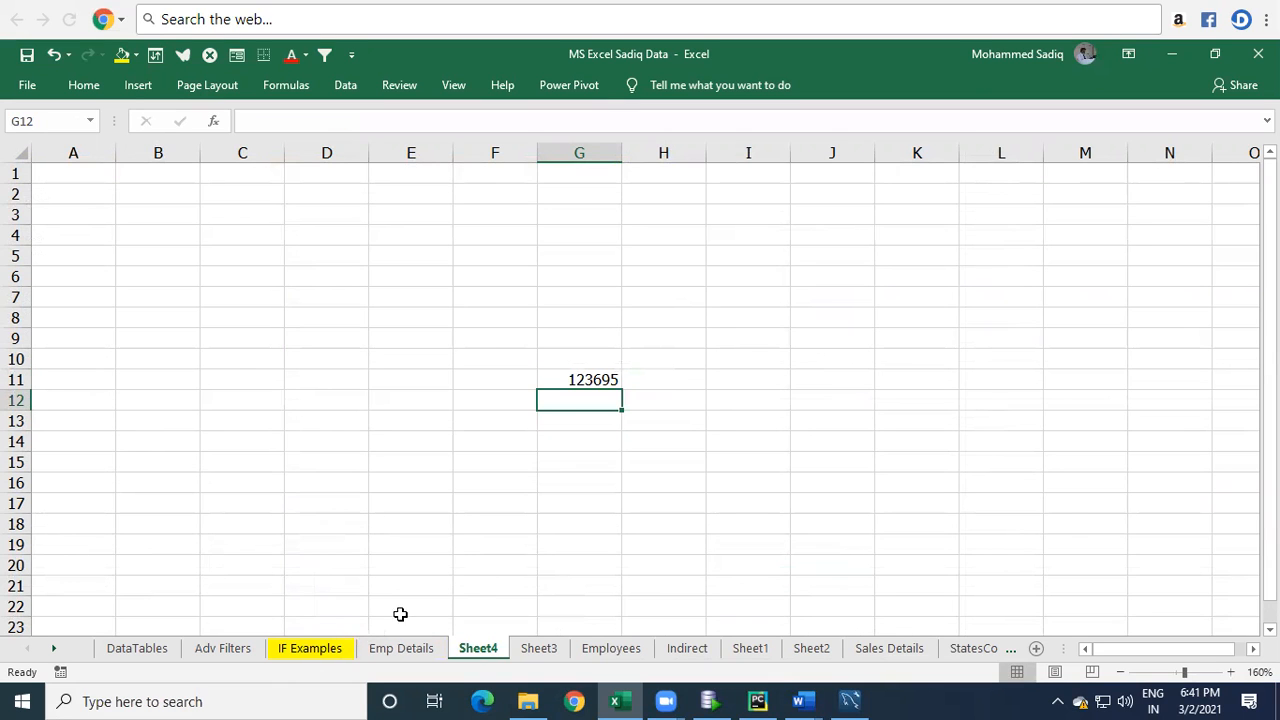
pyautogui.click(399, 652)
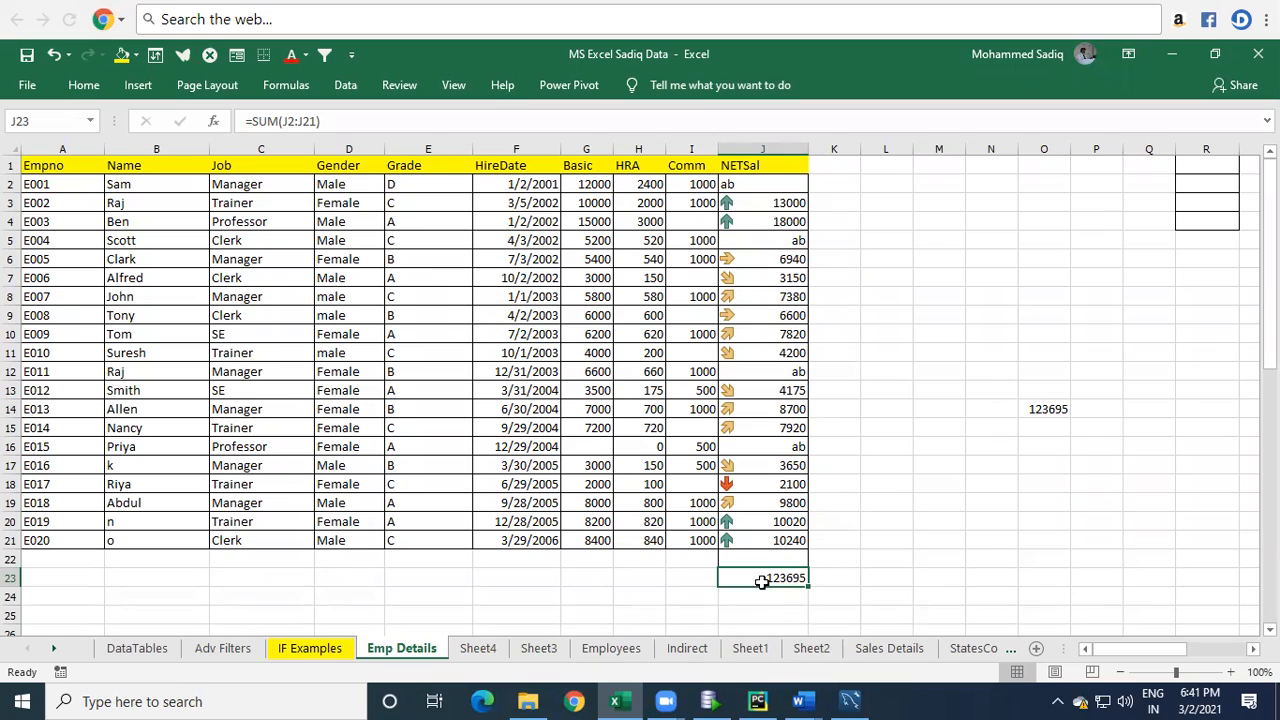
# Name the total cell J23 as Total_net_Sal.
pyautogui.click(39, 119)
pyautogui.write('T')
pyautogui.write('otal_net_Sal')
pyautogui.press('Return')
pyautogui.moveTo(120, 121); pyautogui.dragTo(223, 121)
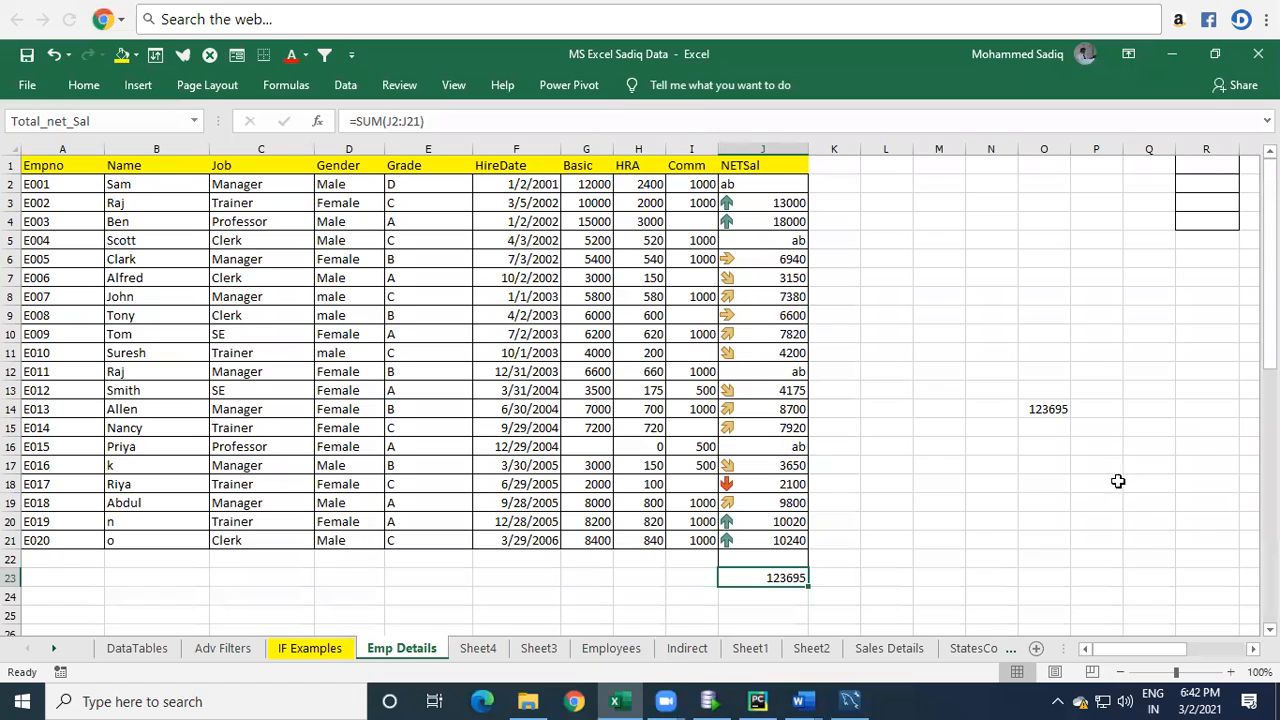
# Enter =Total_net_Sal in P9 of Emp Details using the named total.
pyautogui.click(1140, 416)
pyautogui.click(1080, 318)
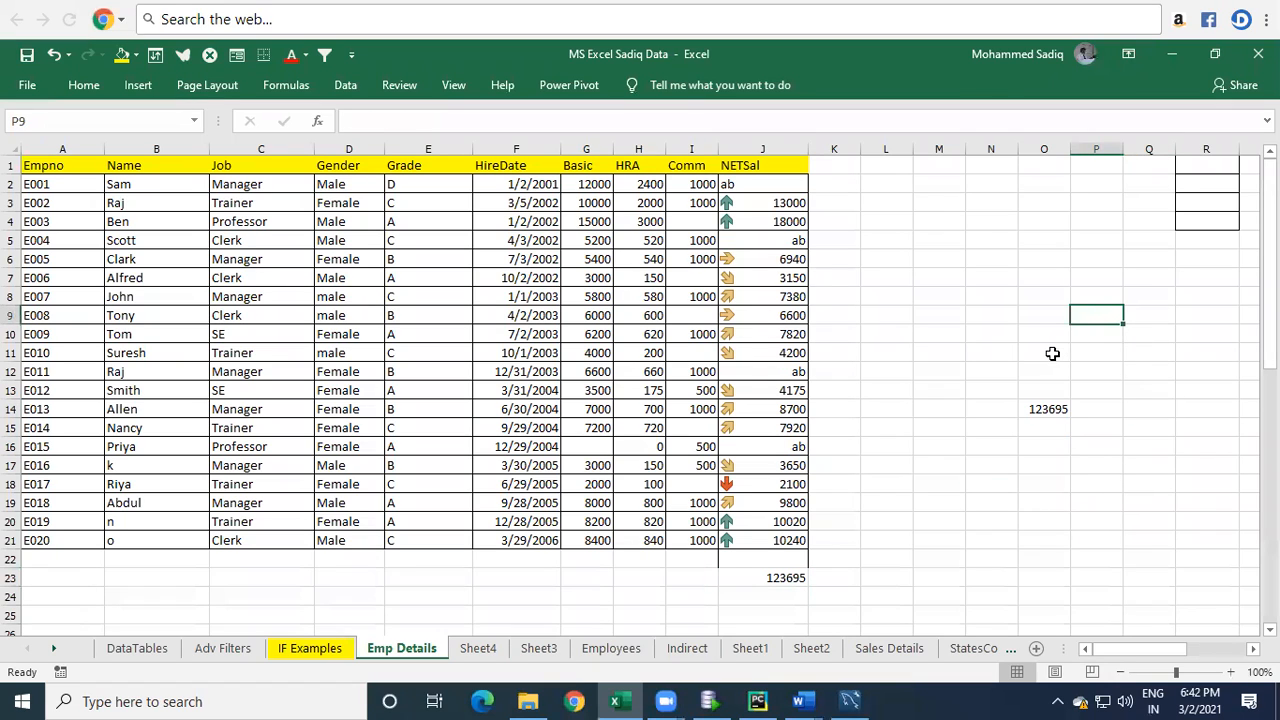
pyautogui.write('=To')
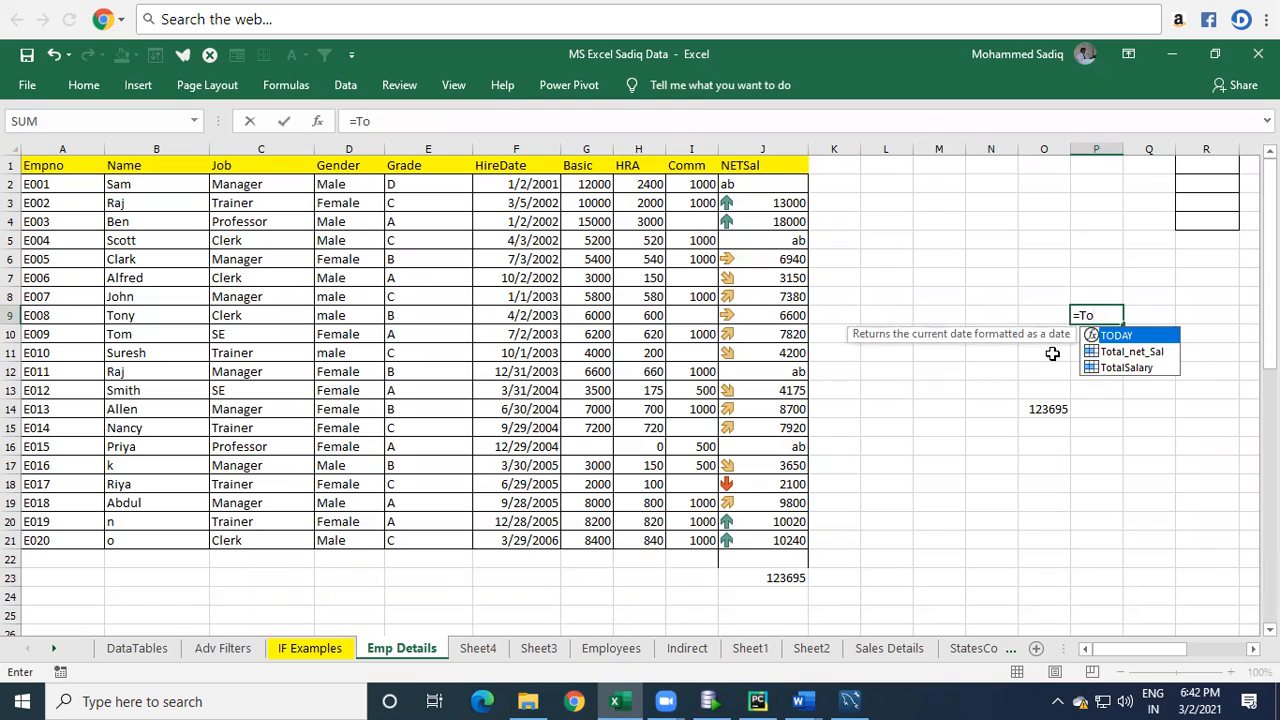
pyautogui.press('Down')
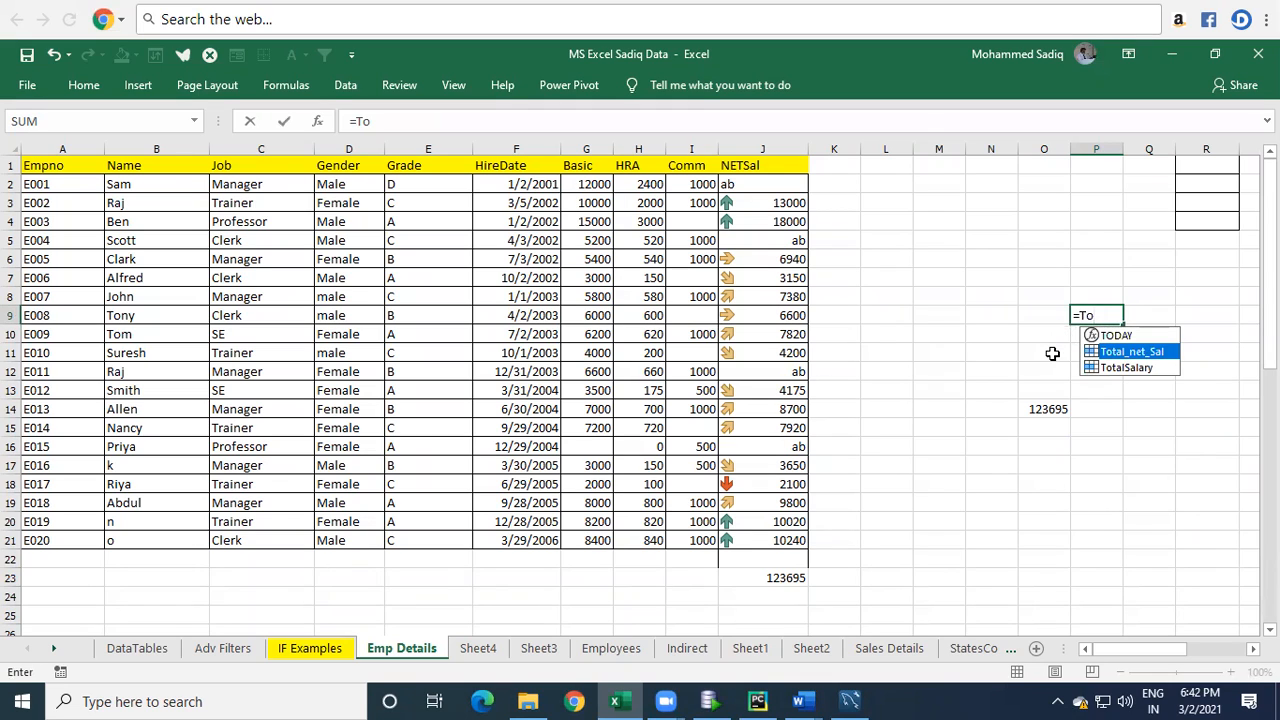
pyautogui.press('Tab')
pyautogui.press('Return')
pyautogui.press('Up')
pyautogui.press('F2')
pyautogui.press('Escape')
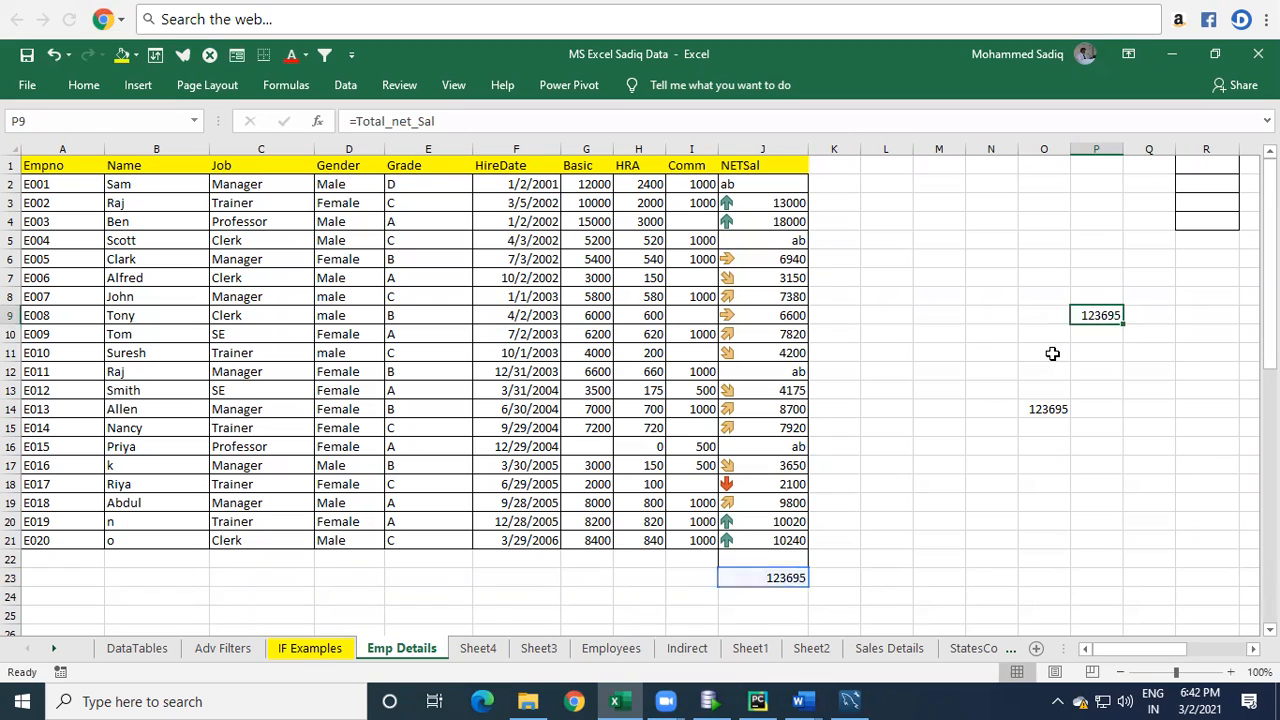
# Enter =Total_net_Sal in cell XFB44 at the far end of Sheet4.
pyautogui.click(478, 651)
pyautogui.scroll(-10, 677, 254)
pyautogui.click(822, 419)
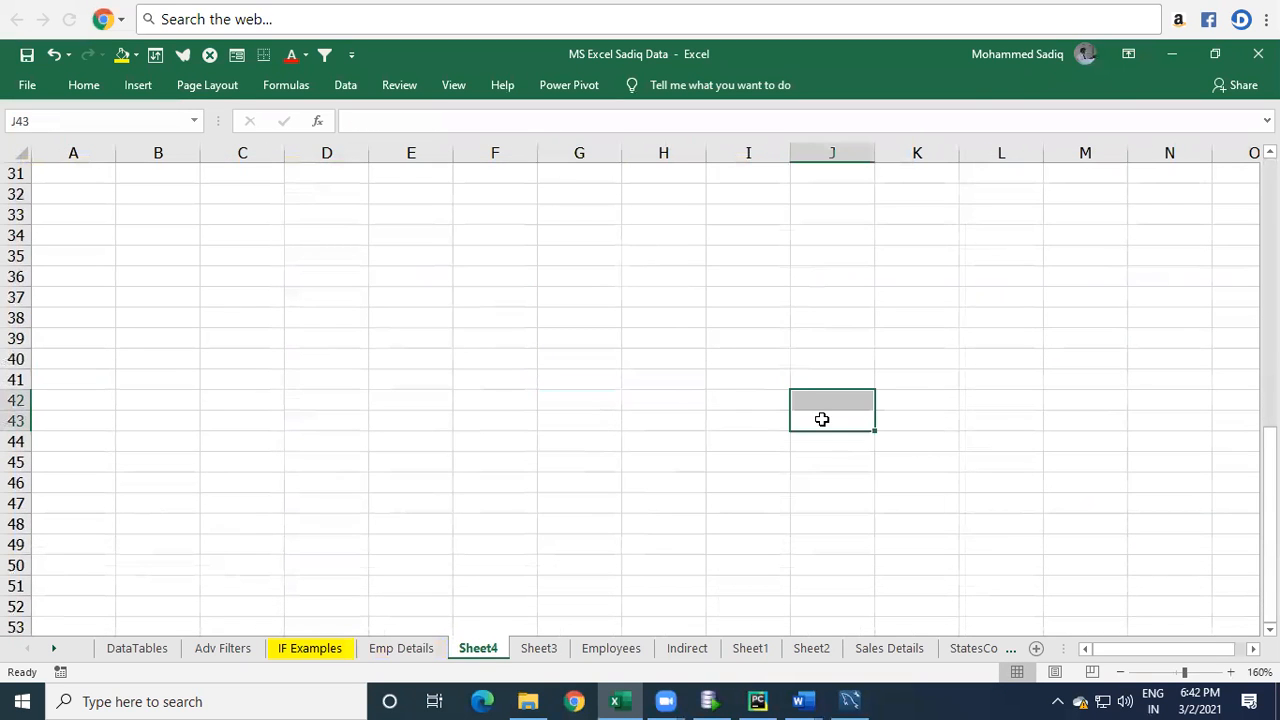
pyautogui.hotkey('ctrl', 'Right')
pyautogui.hotkey('ctrl', 'Left')
pyautogui.hotkey('ctrl', 'Right')
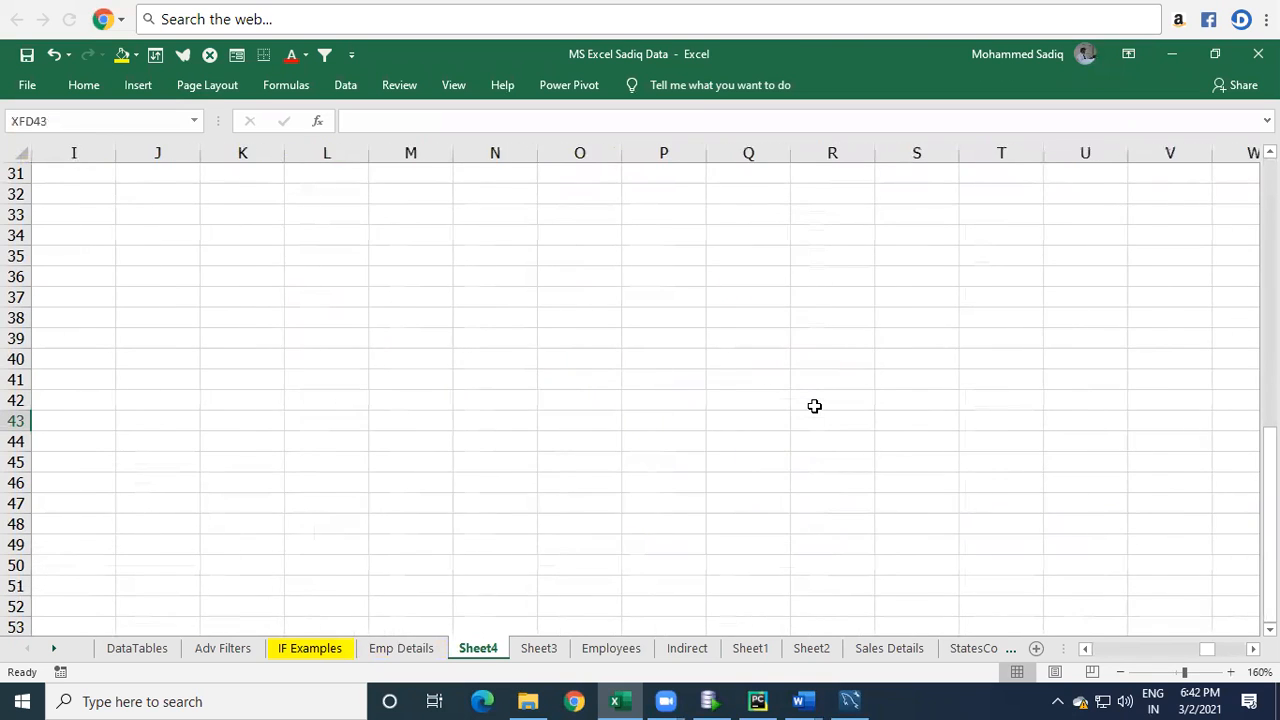
pyautogui.press('Down')
pyautogui.press('Left')
pyautogui.press('Left')
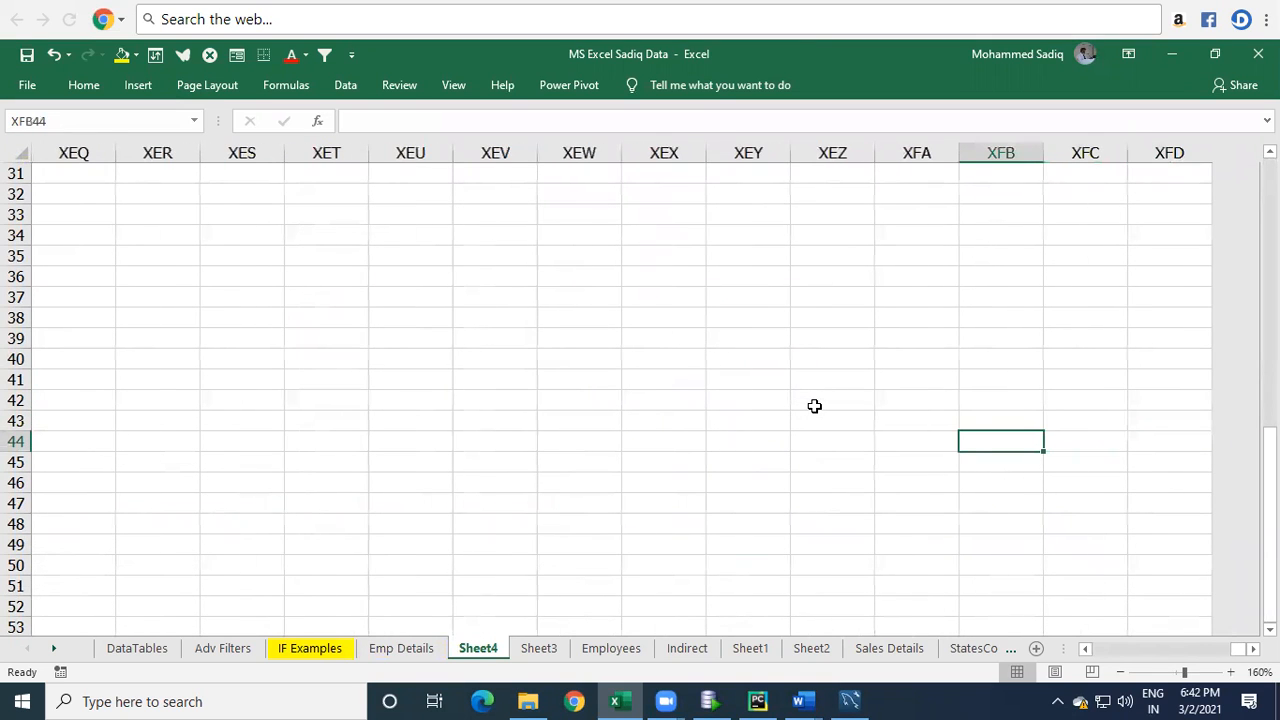
pyautogui.write('=Tot')
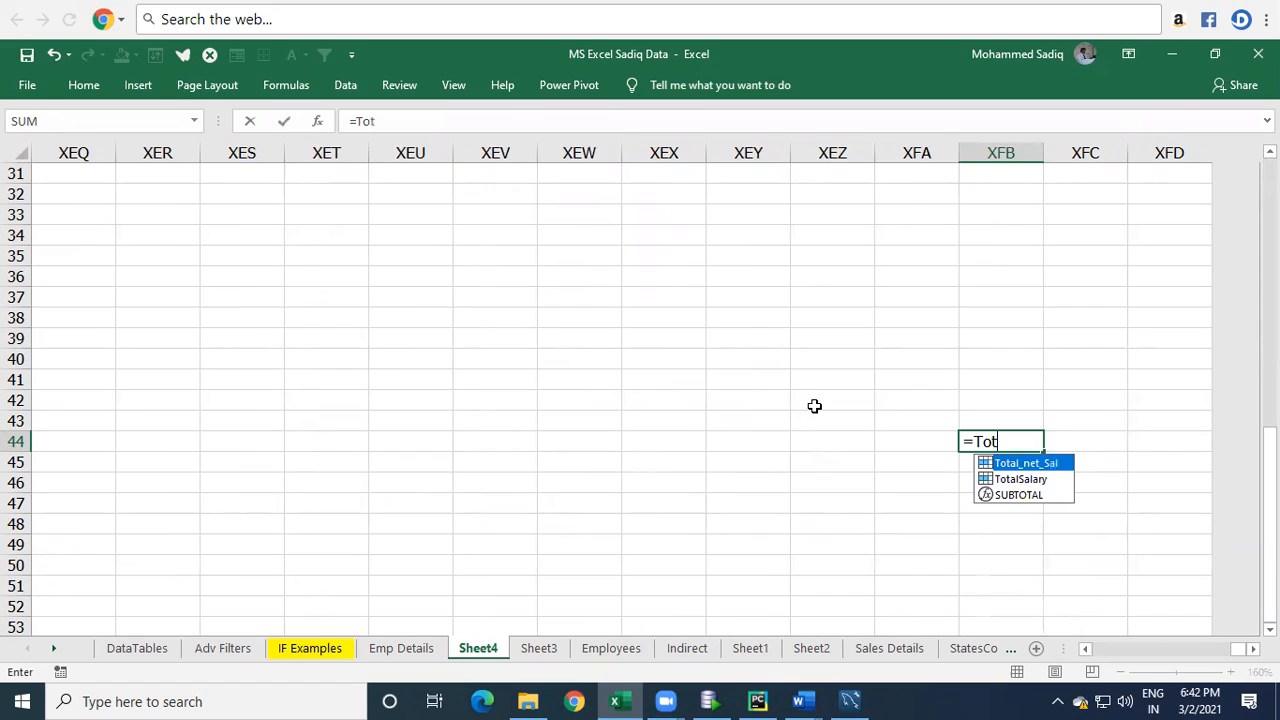
pyautogui.press('Tab')
pyautogui.press('Return')
pyautogui.press('Up')
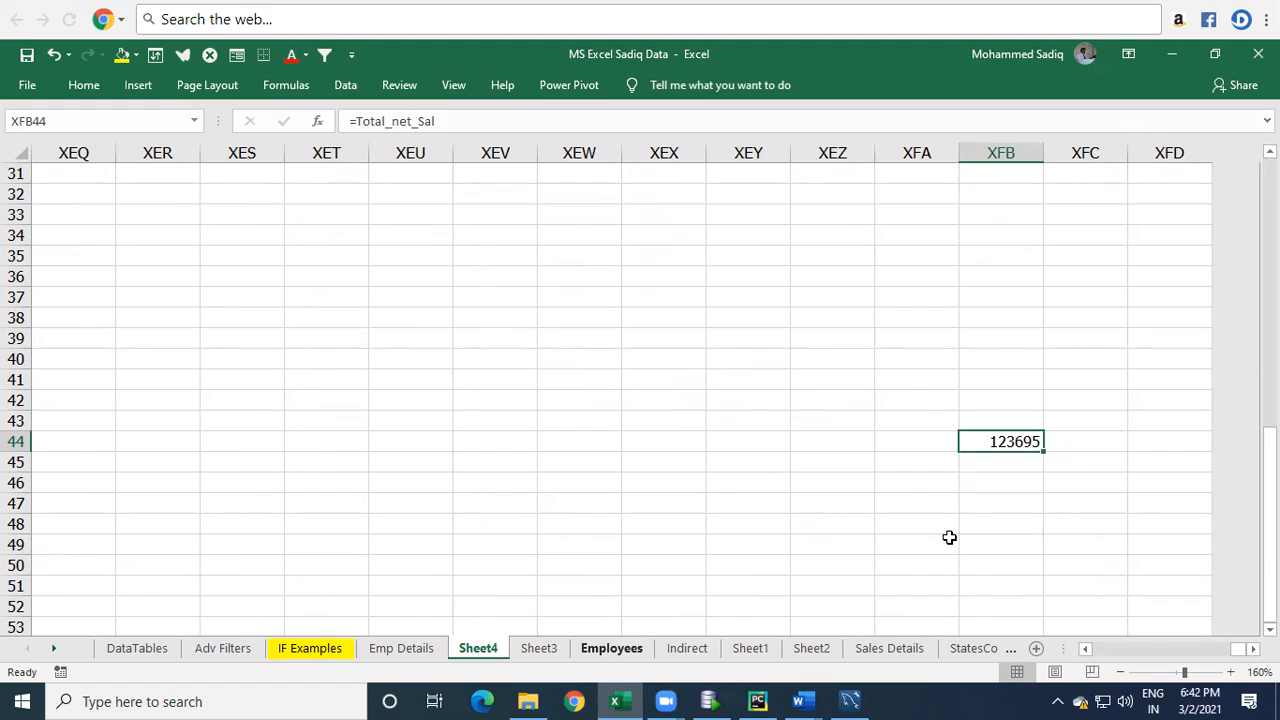
# Compare the total referenced on Sheet4 with the SUM total cell J23 in Emp Details.
pyautogui.hotkey('ctrl', 'Home')
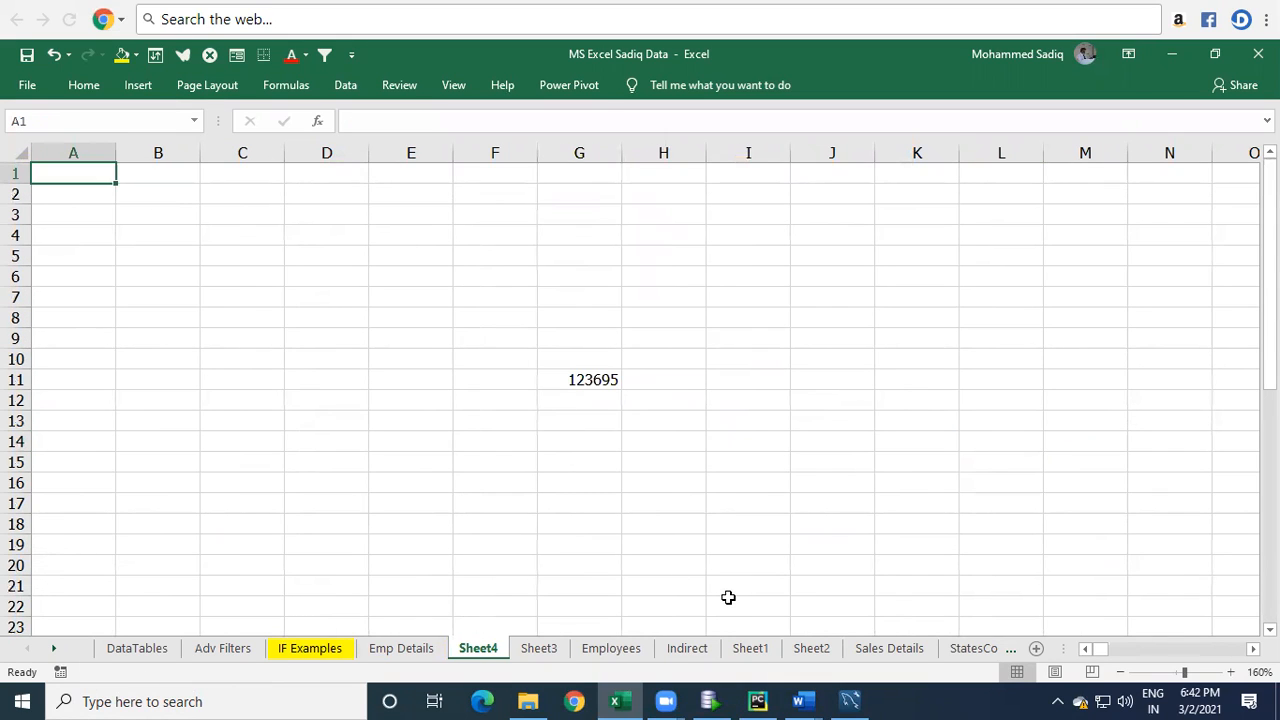
pyautogui.click(823, 519)
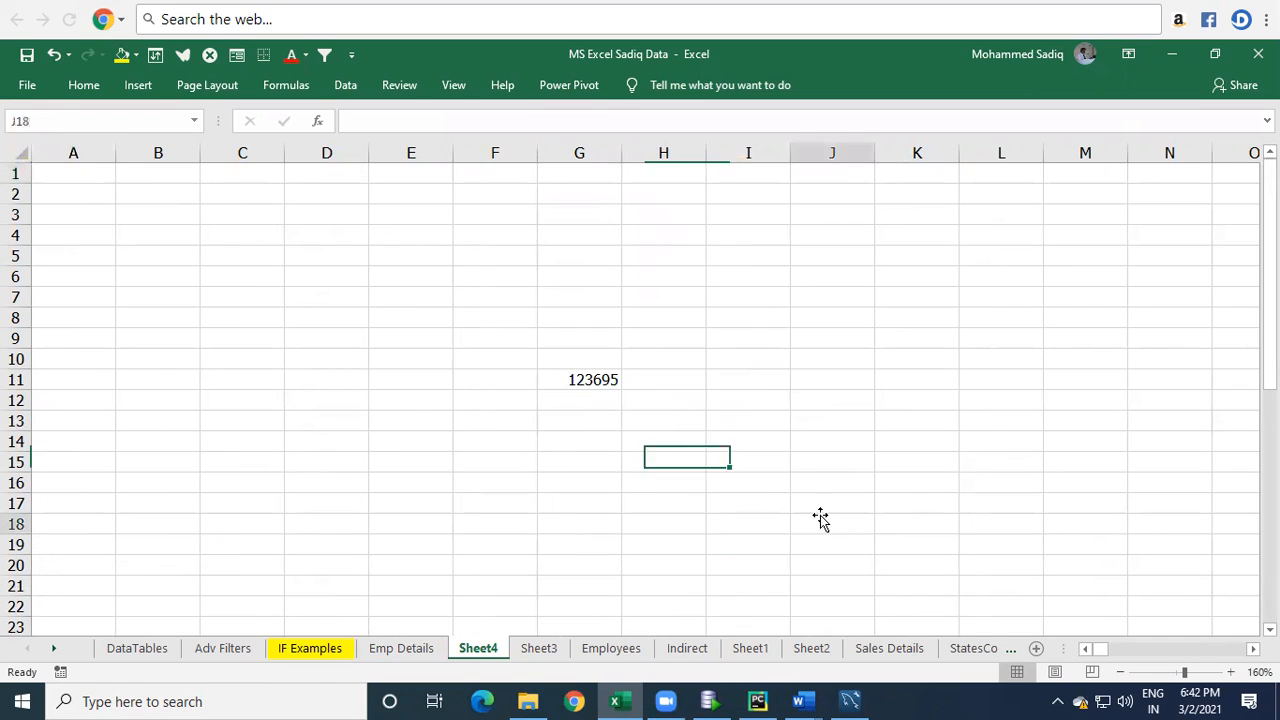
pyautogui.click(512, 519)
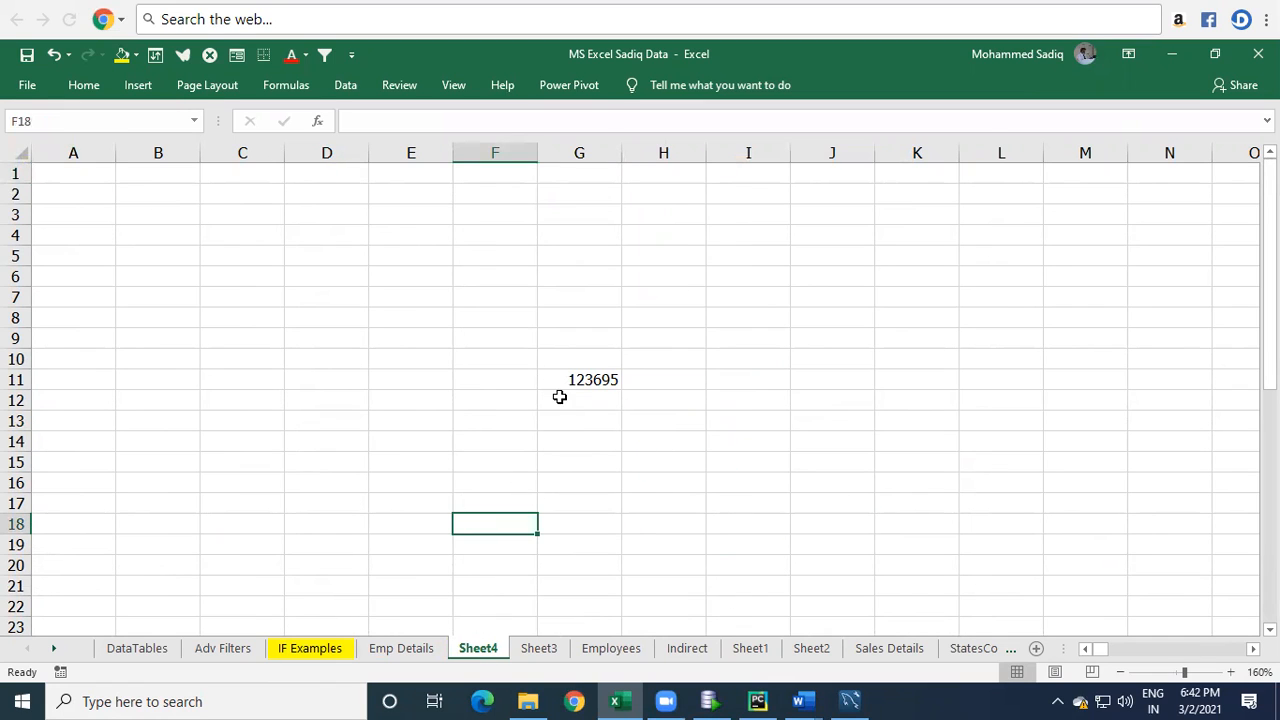
pyautogui.click(391, 650)
pyautogui.click(776, 578)
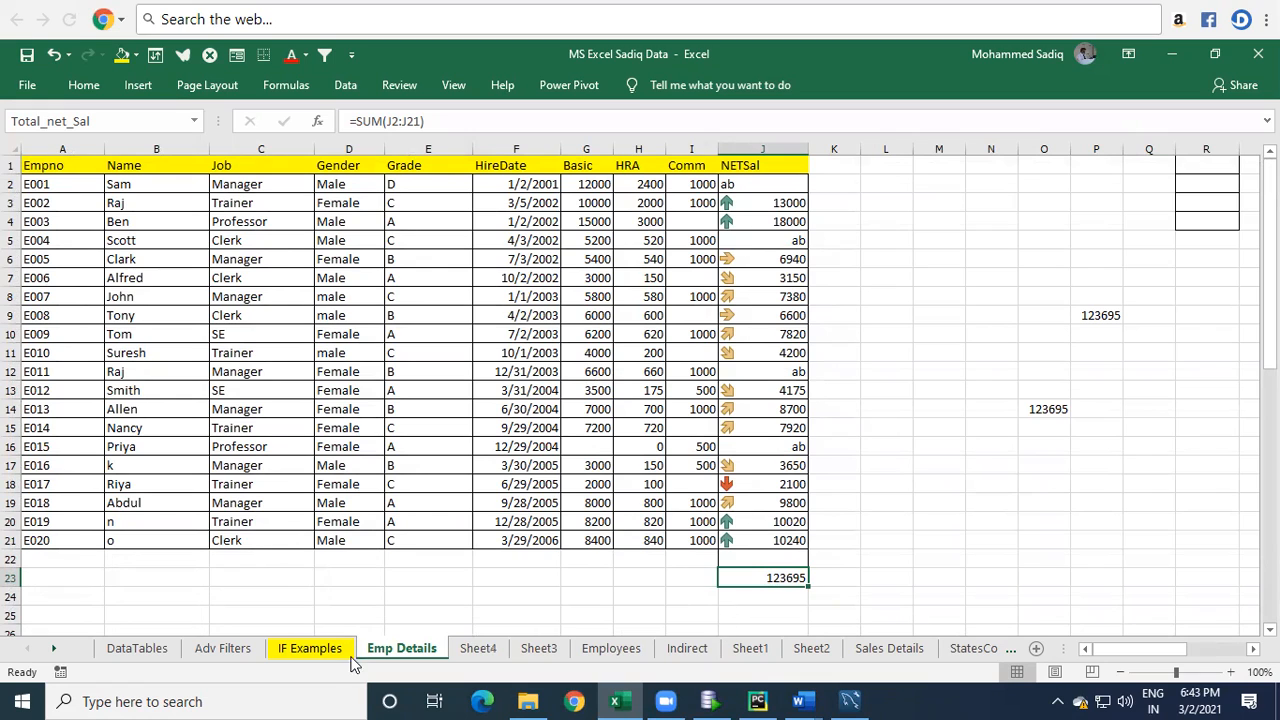
pyautogui.click(478, 648)
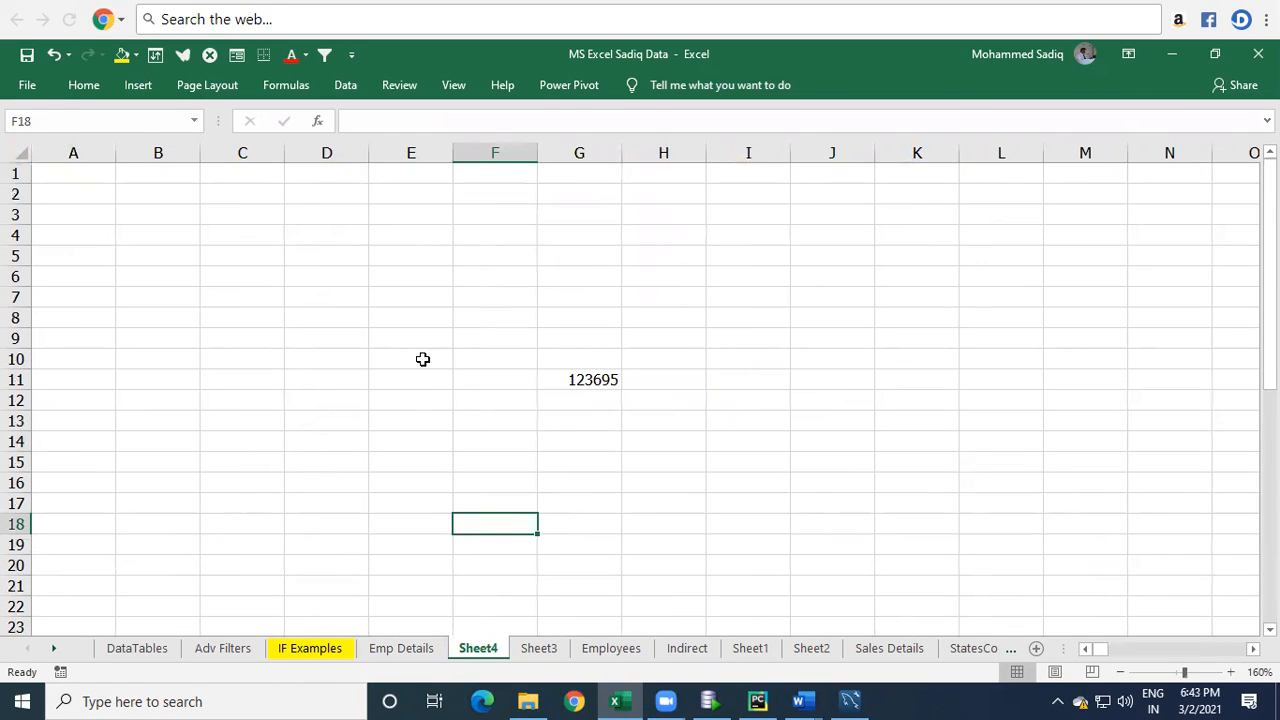
# Enter =Total_net_Sal*10% in cell E8 of Sheet4.
pyautogui.click(426, 319)
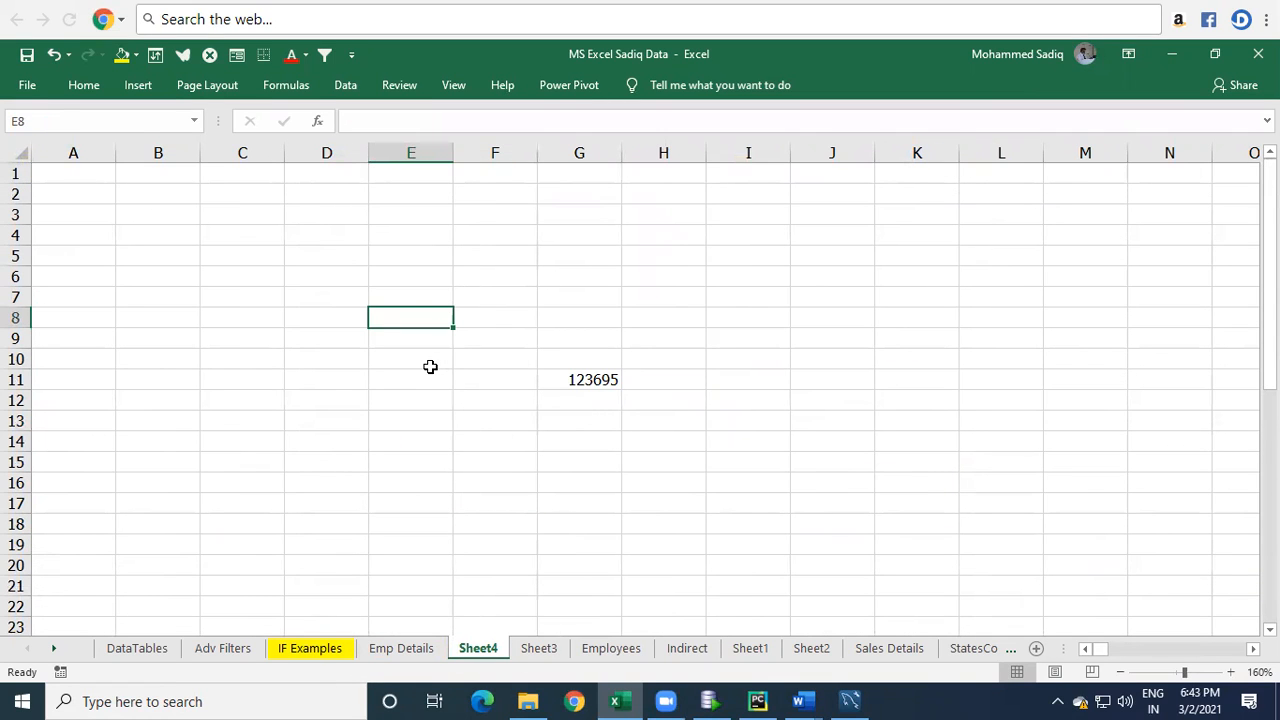
pyautogui.write('=T')
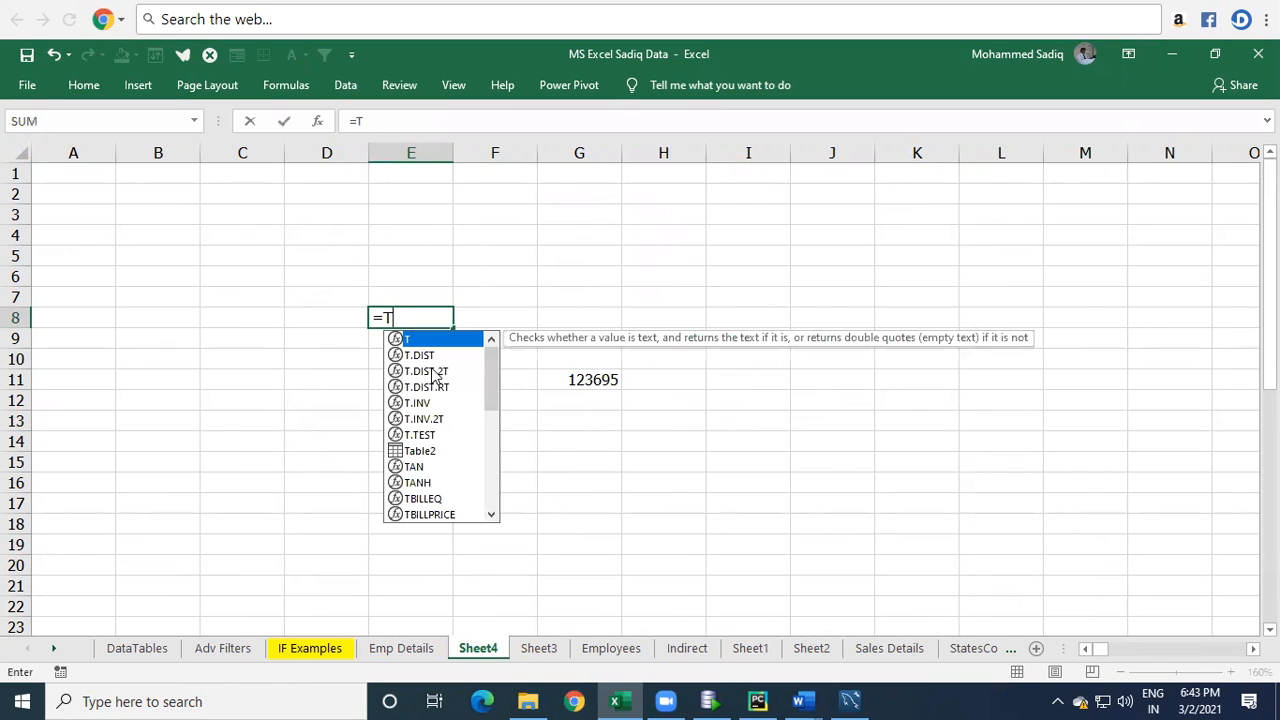
pyautogui.write('o')
pyautogui.press('Down')
pyautogui.press('Tab')
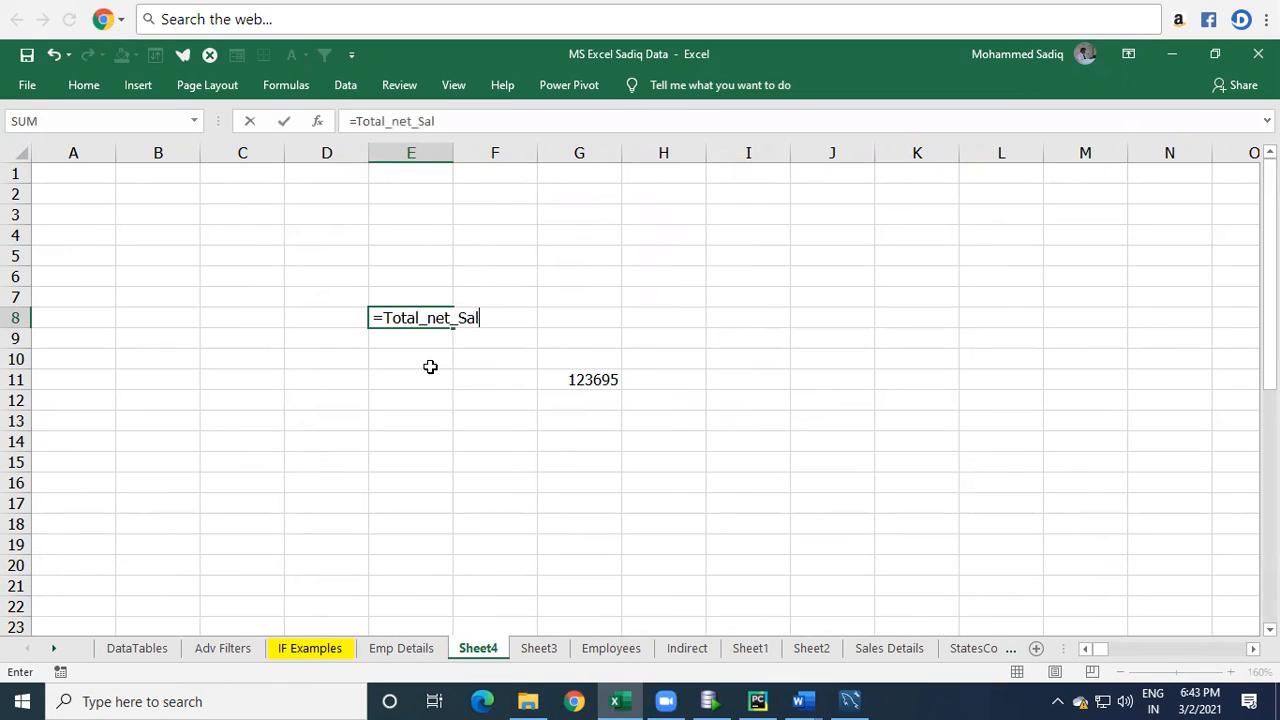
pyautogui.write('*10%')
pyautogui.press('Return')
pyautogui.press('Up')
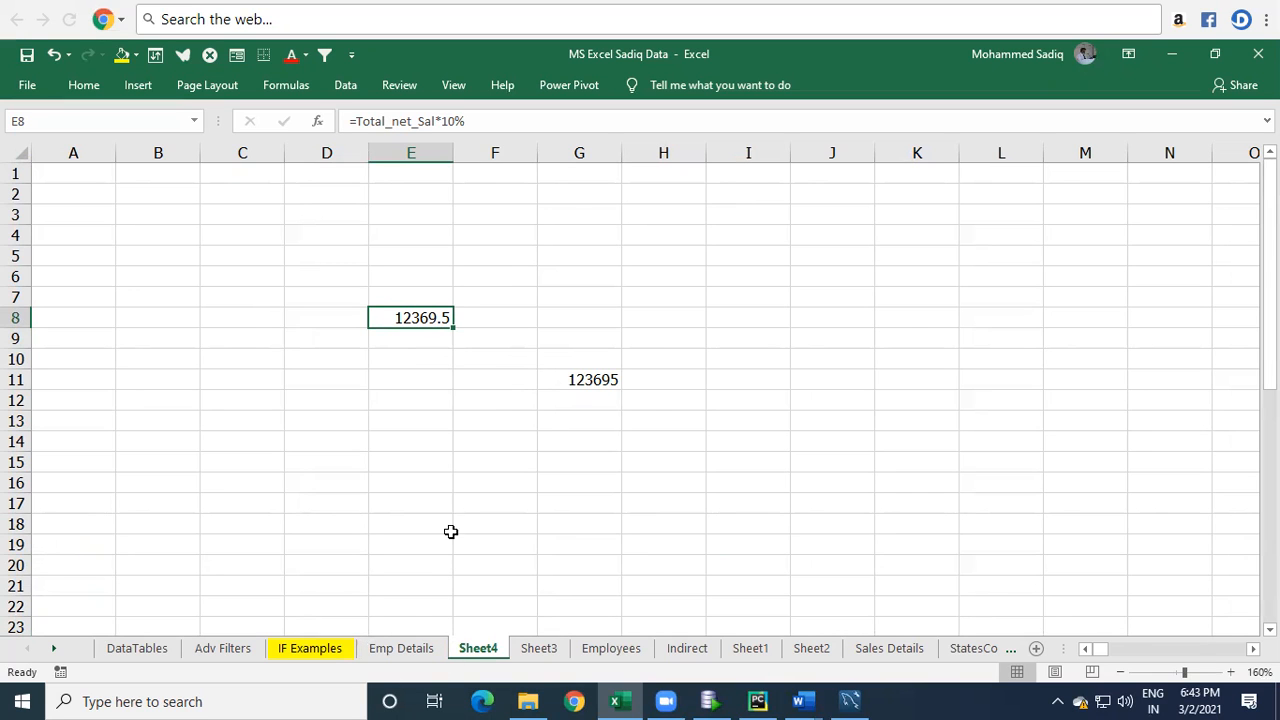
# Examine the NETSal values in J2:J21 and the SUM formula in J23 of Emp Details.
pyautogui.click(415, 649)
pyautogui.click(888, 577)
pyautogui.click(764, 576)
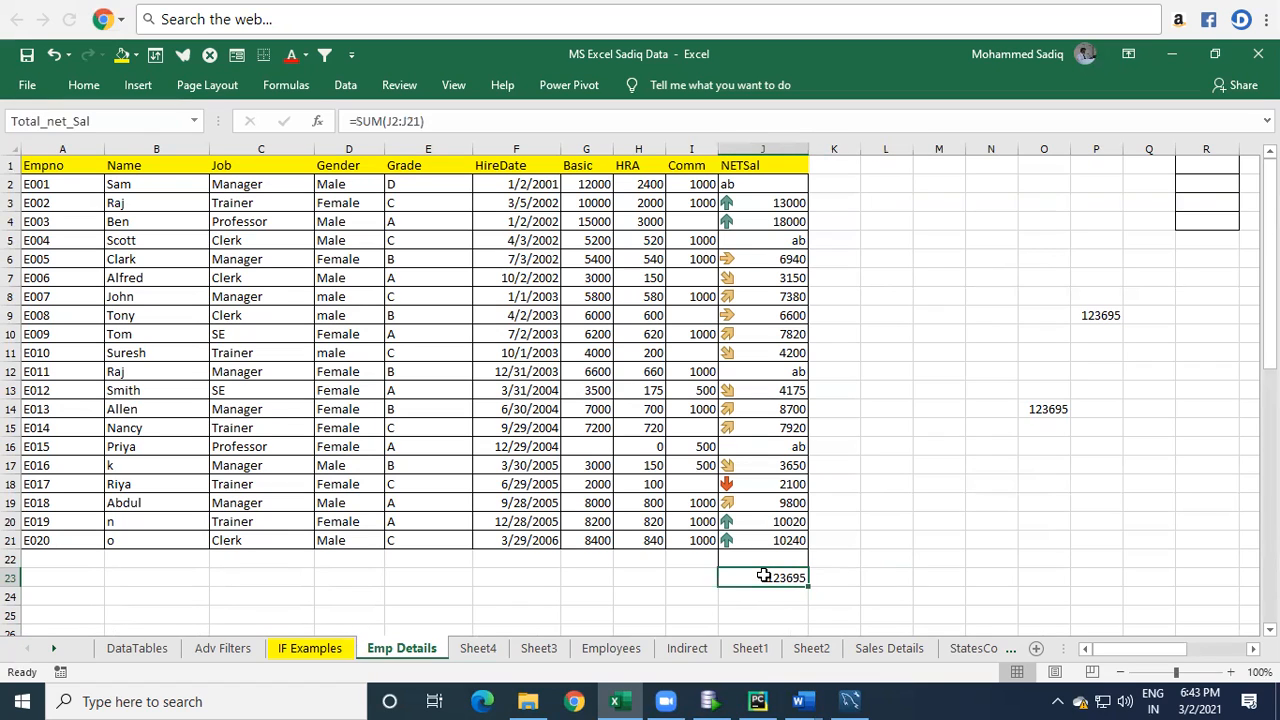
pyautogui.moveTo(771, 190); pyautogui.dragTo(786, 522)
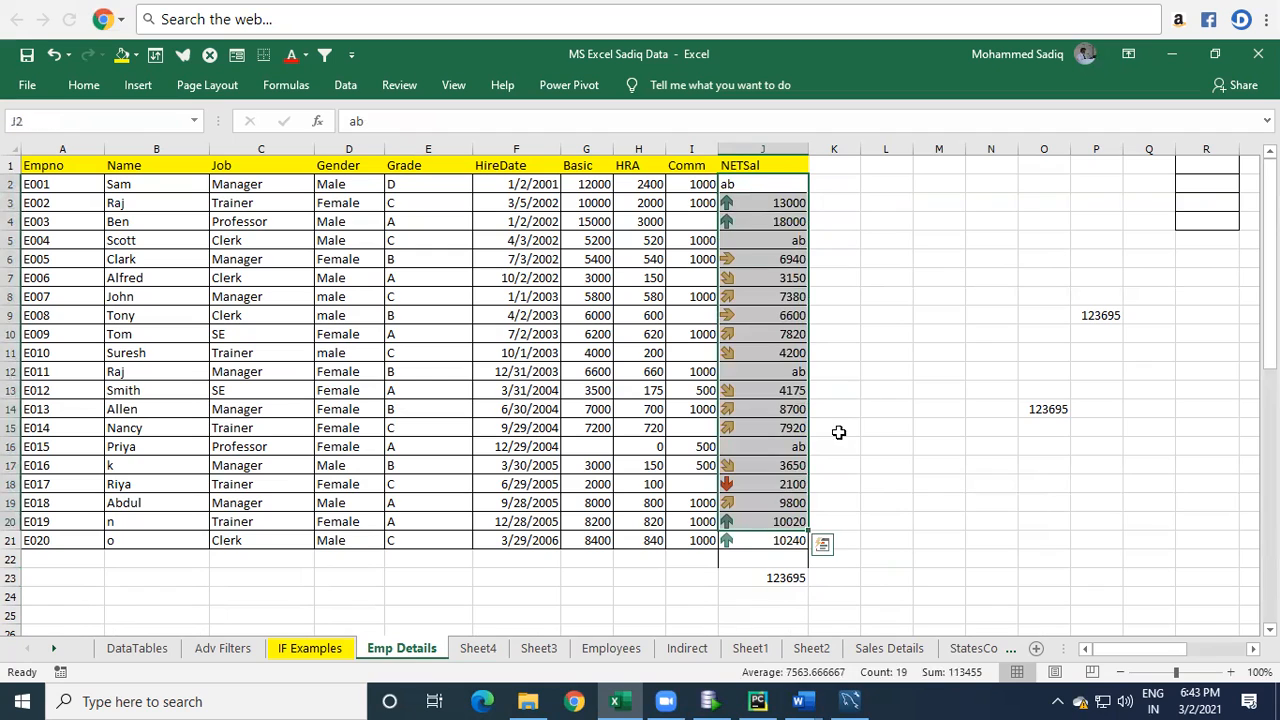
pyautogui.click(886, 334)
pyautogui.moveTo(766, 190); pyautogui.dragTo(747, 524)
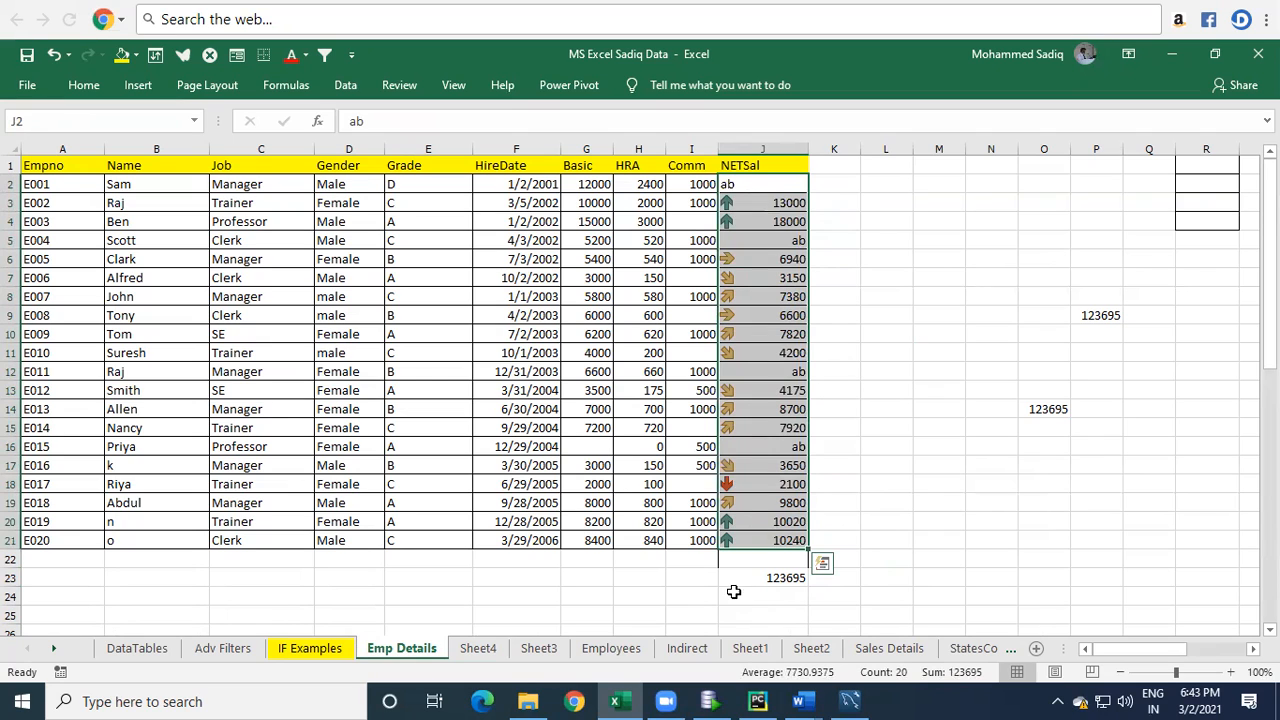
pyautogui.click(872, 294)
pyautogui.click(733, 185)
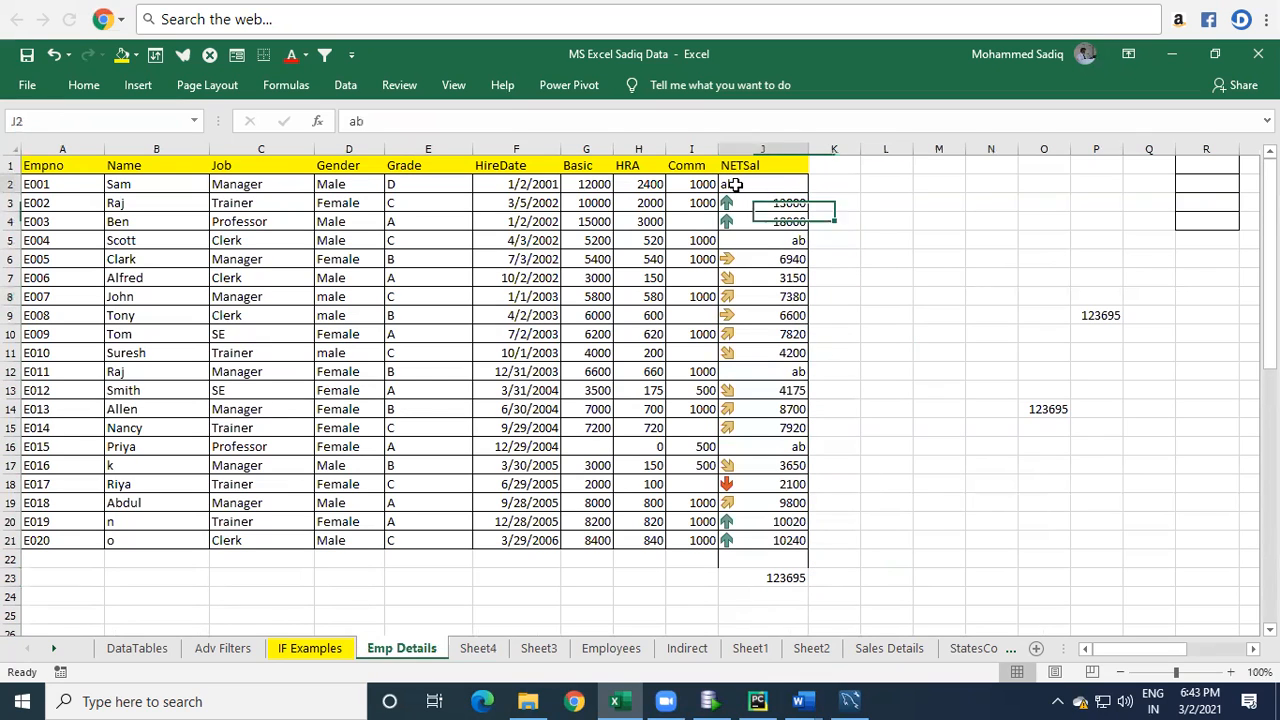
pyautogui.doubleClick(770, 578)
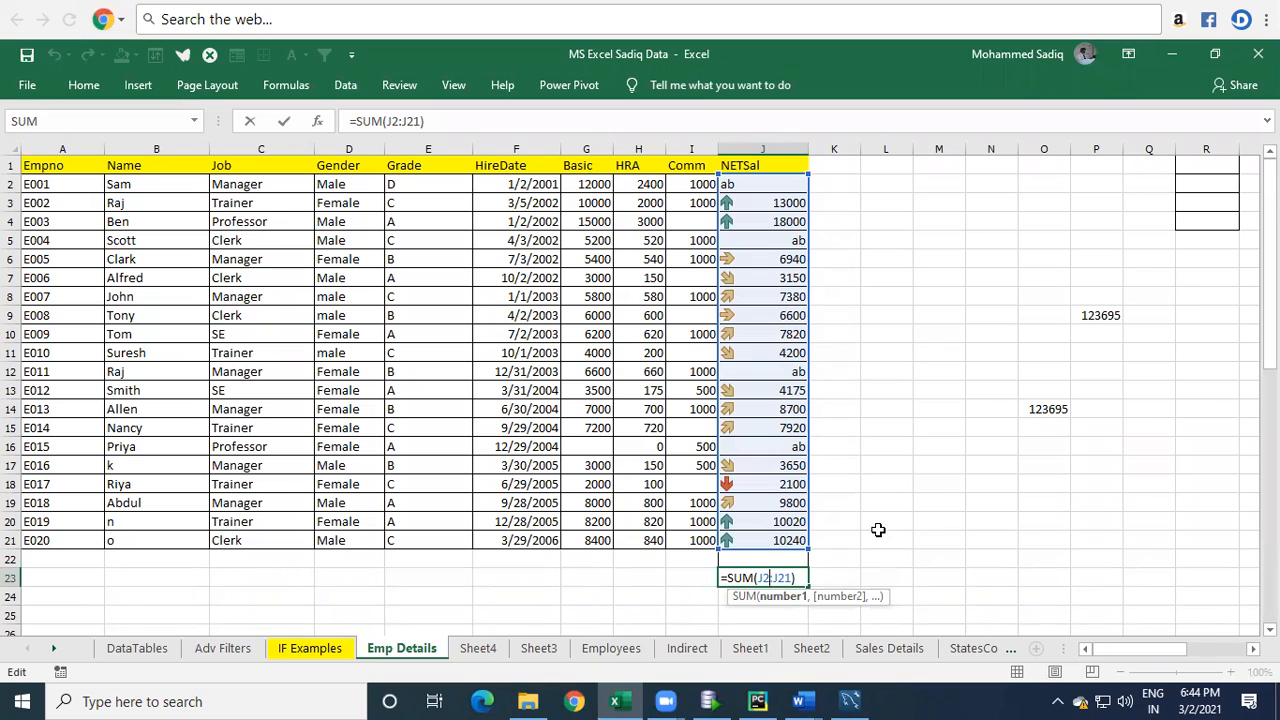
pyautogui.click(981, 300)
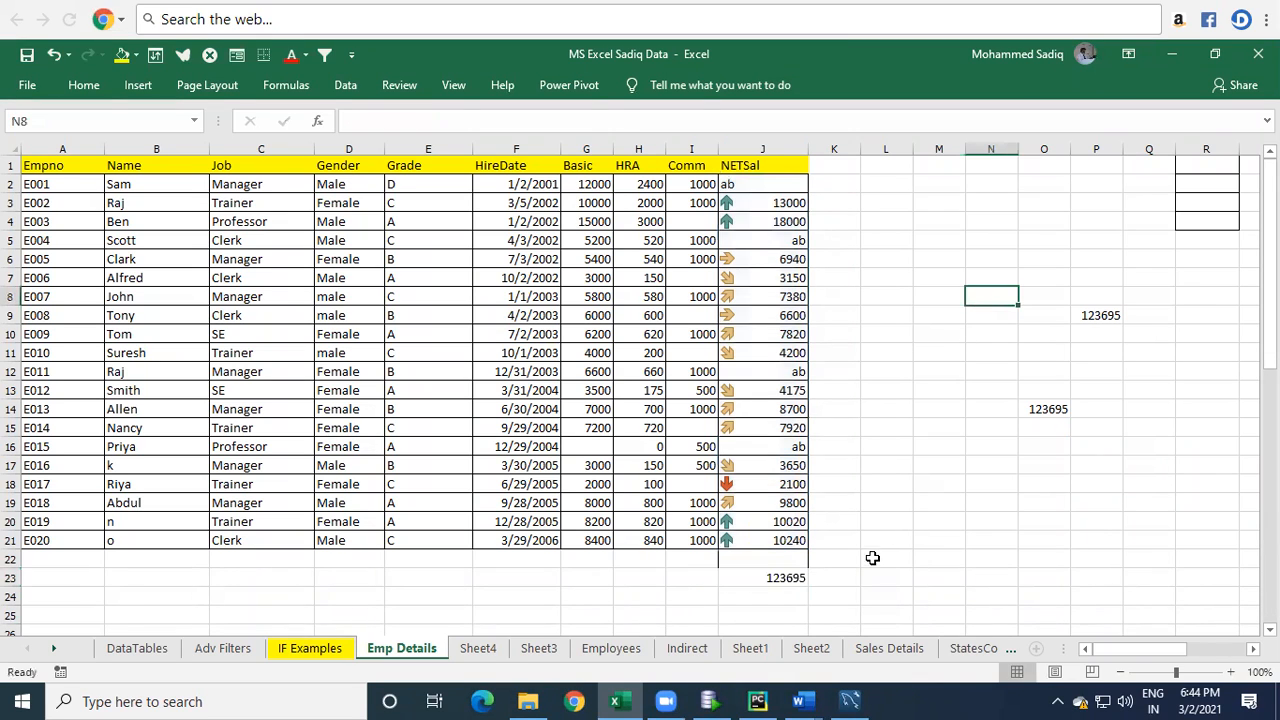
pyautogui.click(777, 570)
pyautogui.moveTo(765, 186); pyautogui.dragTo(786, 538)
pyautogui.click(886, 409)
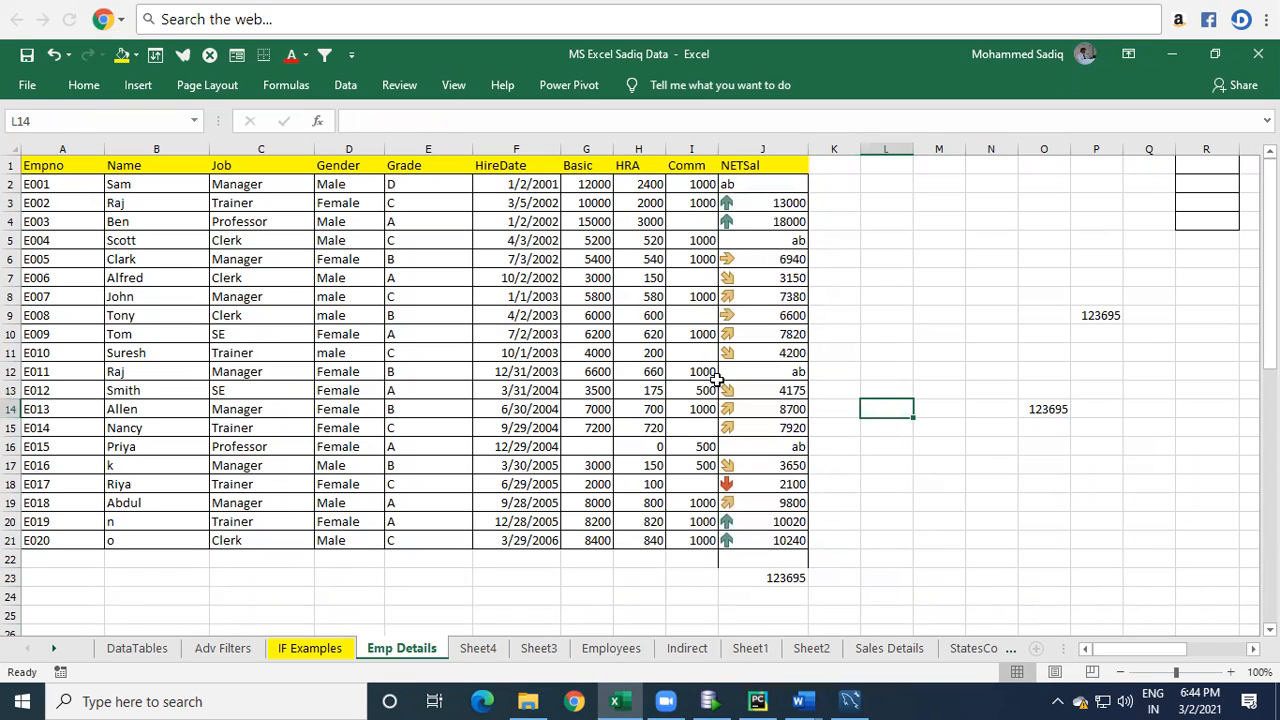
# Name the NETSal range J2:J21 as NetSal.
pyautogui.moveTo(738, 186); pyautogui.dragTo(752, 540)
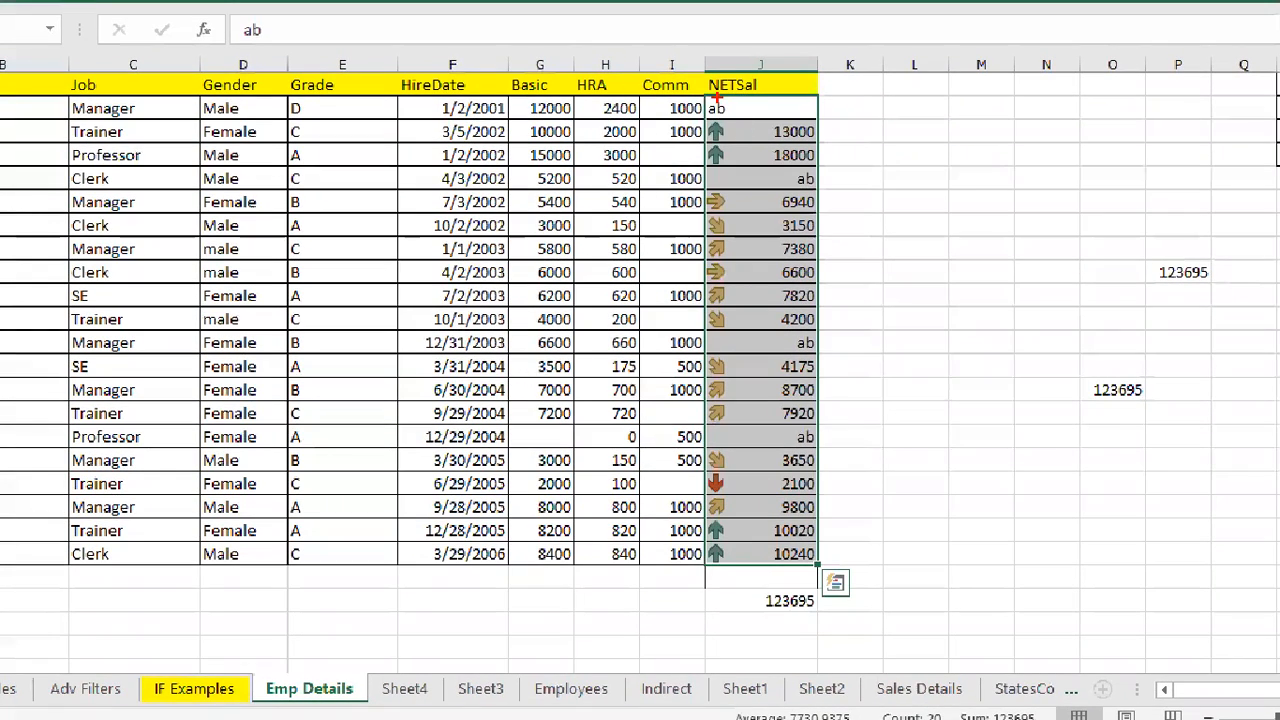
pyautogui.moveTo(706, 90)
pyautogui.mouseDown()
pyautogui.moveTo(839, 580)
pyautogui.moveTo(828, 568)
pyautogui.mouseUp()
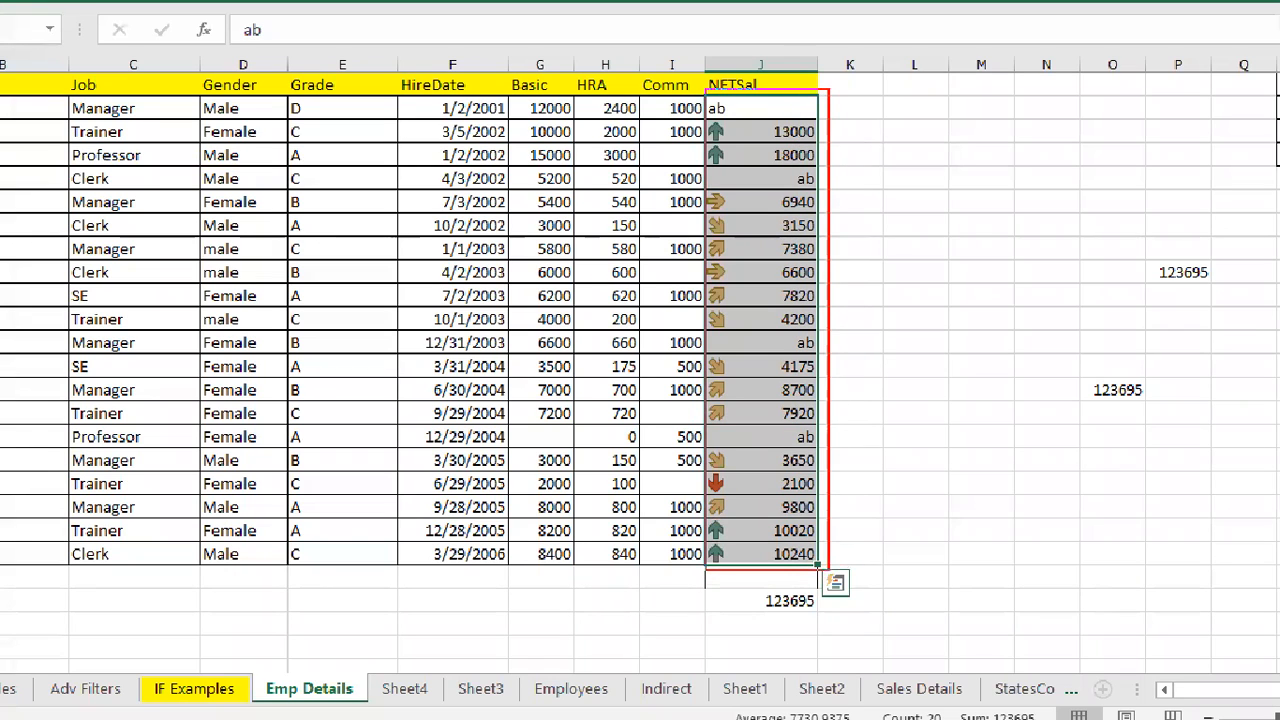
pyautogui.moveTo(856, 264); pyautogui.dragTo(856, 408)
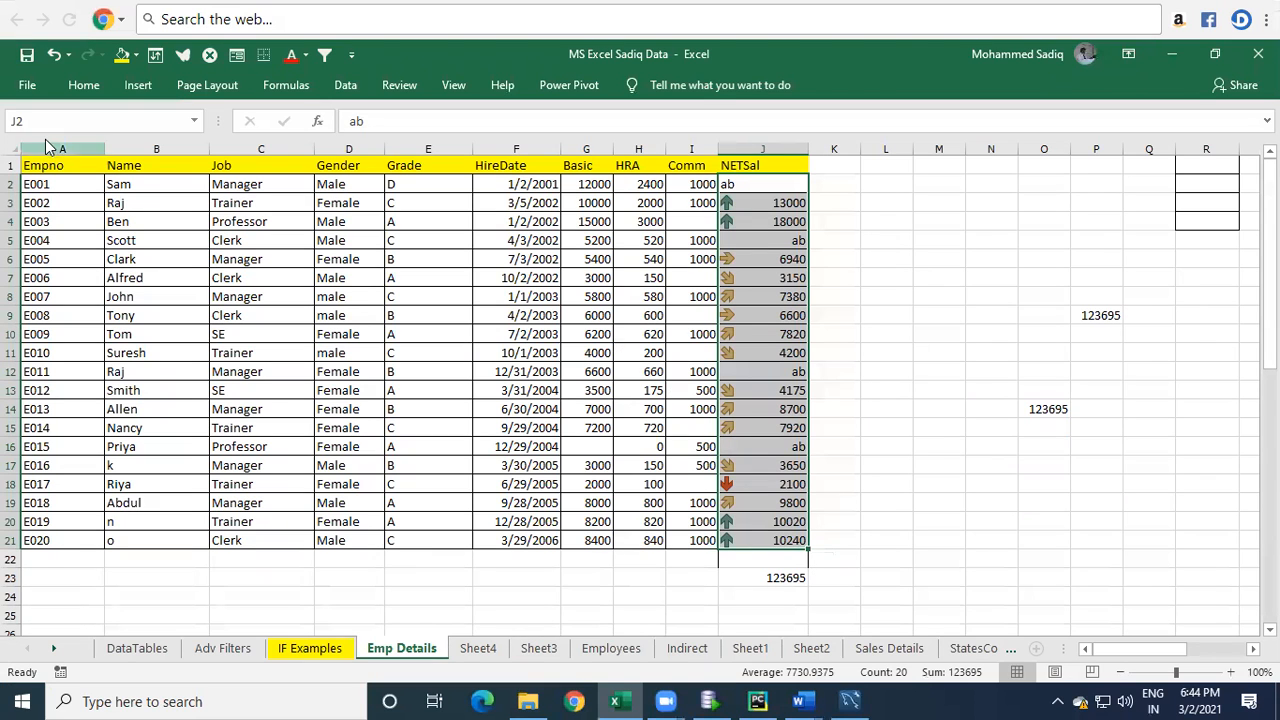
pyautogui.click(46, 121)
# Enter =SUM(NetSal) in L23 using the named range.
pyautogui.doubleClick(780, 579)
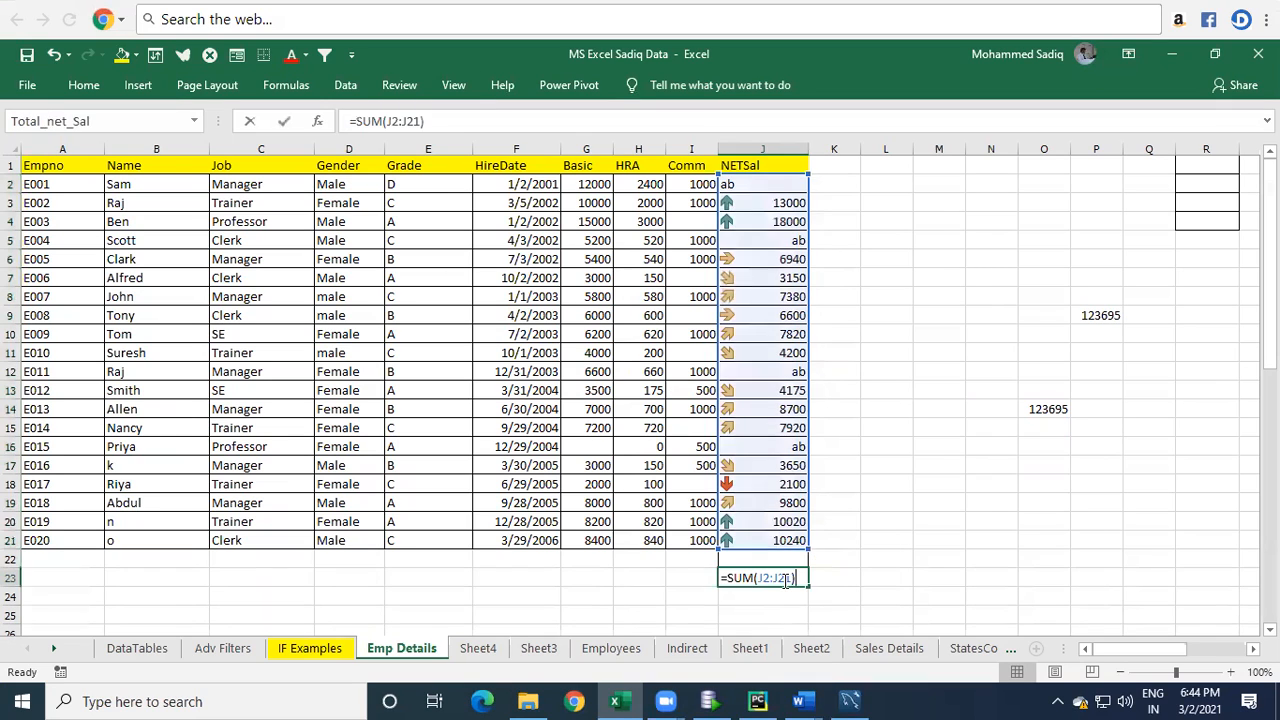
pyautogui.click(865, 580)
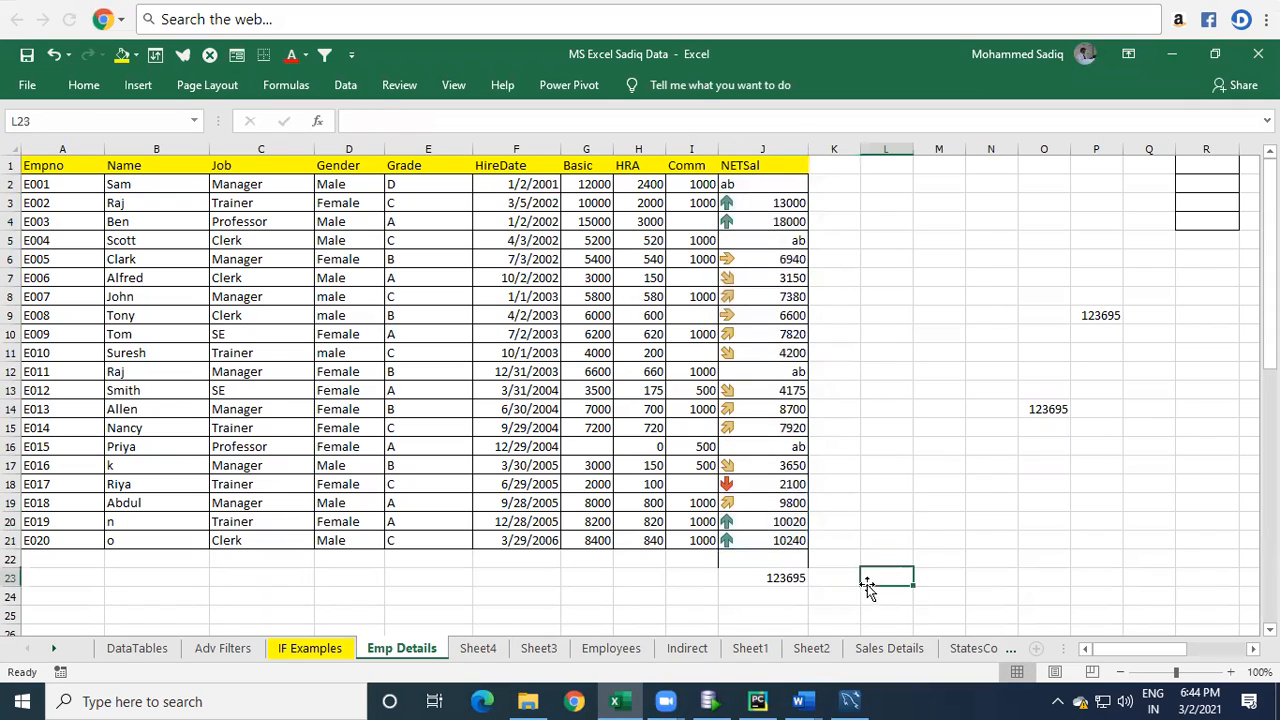
pyautogui.write('=')
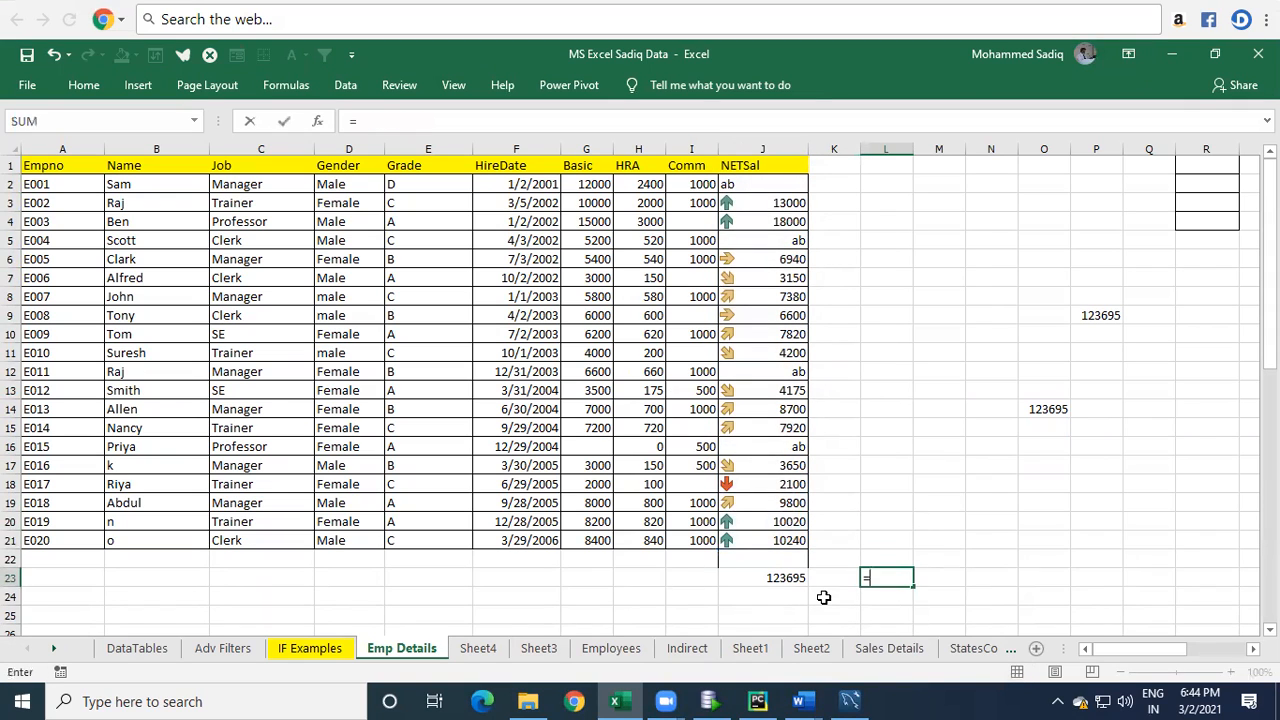
pyautogui.write('sum(net')
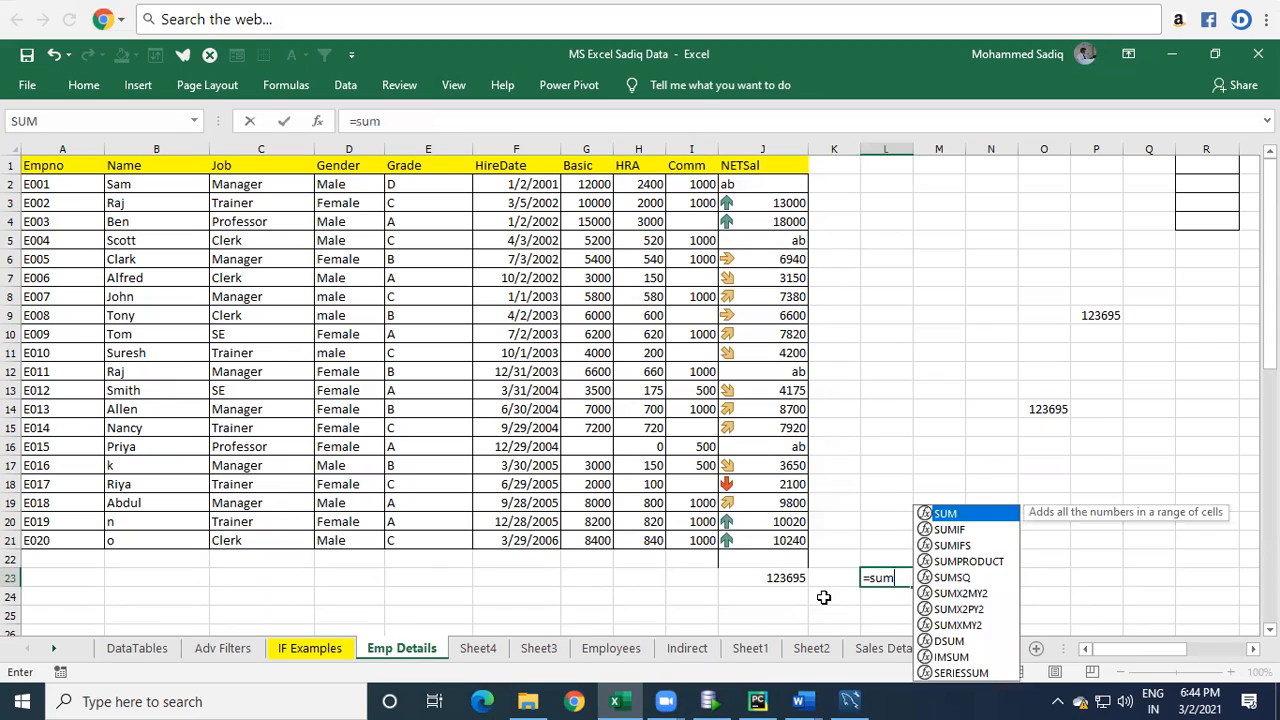
pyautogui.press('Tab')
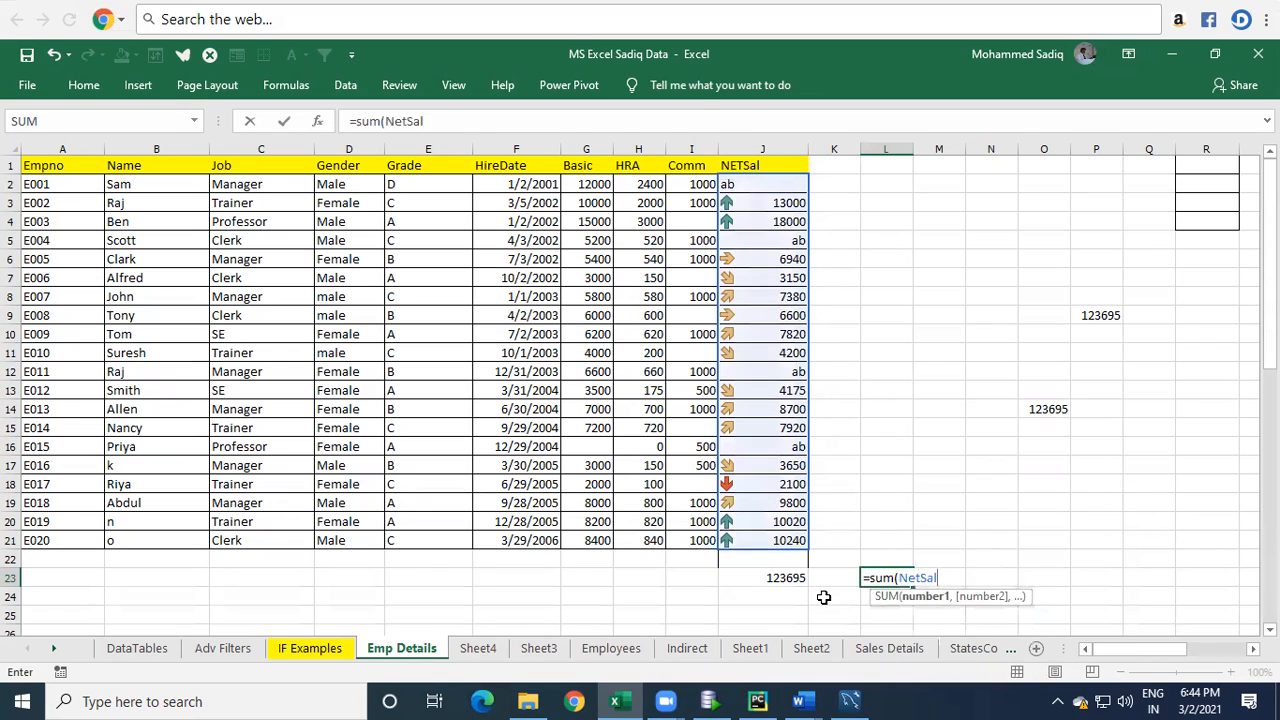
pyautogui.press('Return')
# Compare the cell-range SUM formula in J23 with the named-range formula in L23.
pyautogui.press('Up')
pyautogui.press('Left')
pyautogui.press('Left')
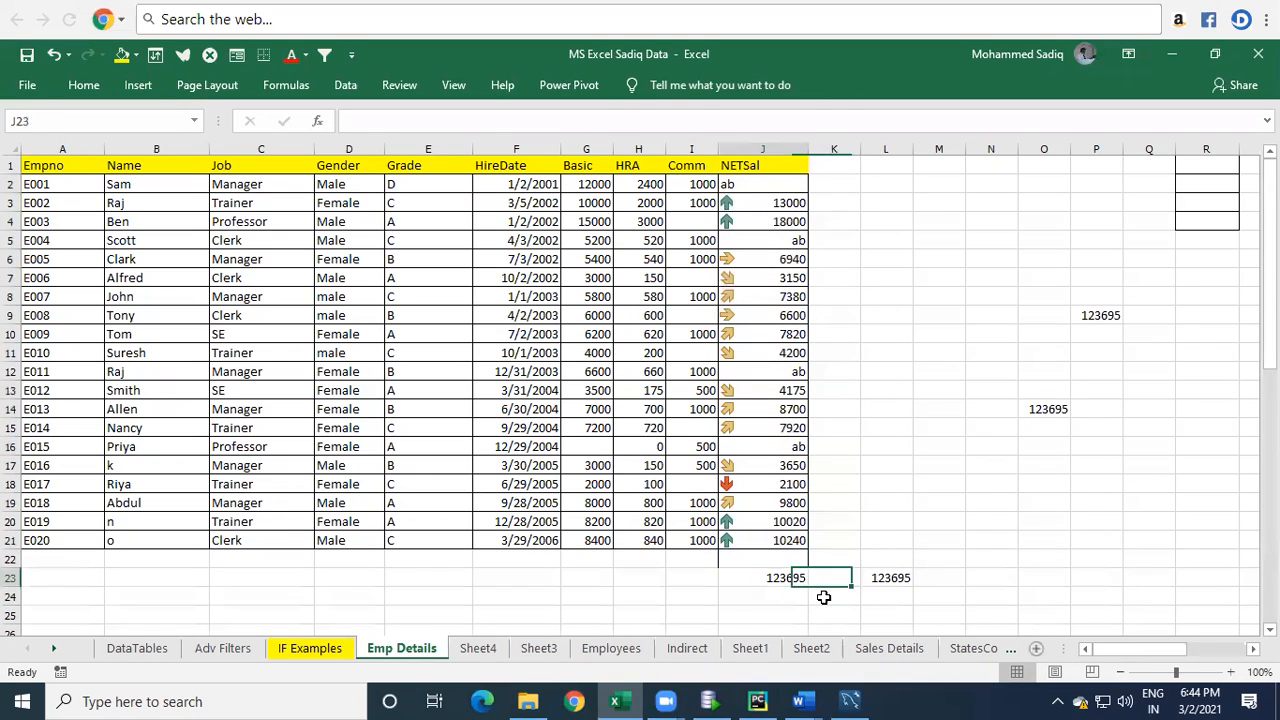
pyautogui.press('F2')
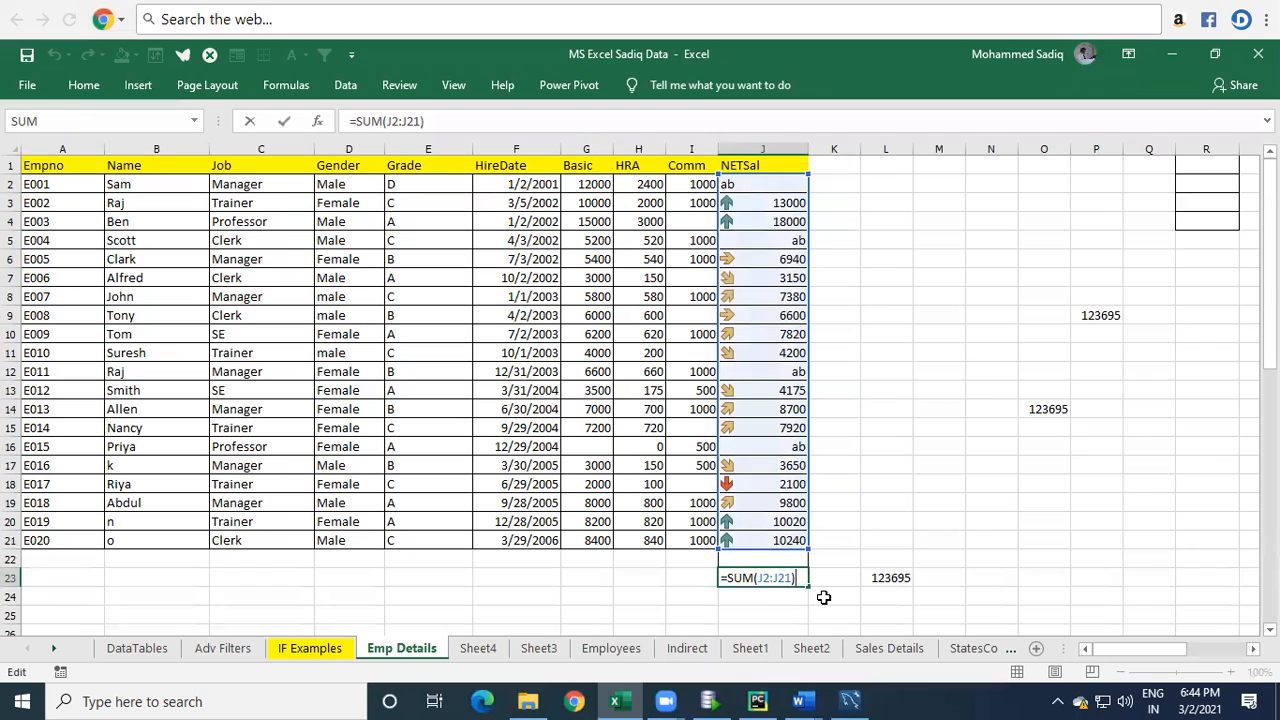
pyautogui.press('Tab')
pyautogui.press('Tab')
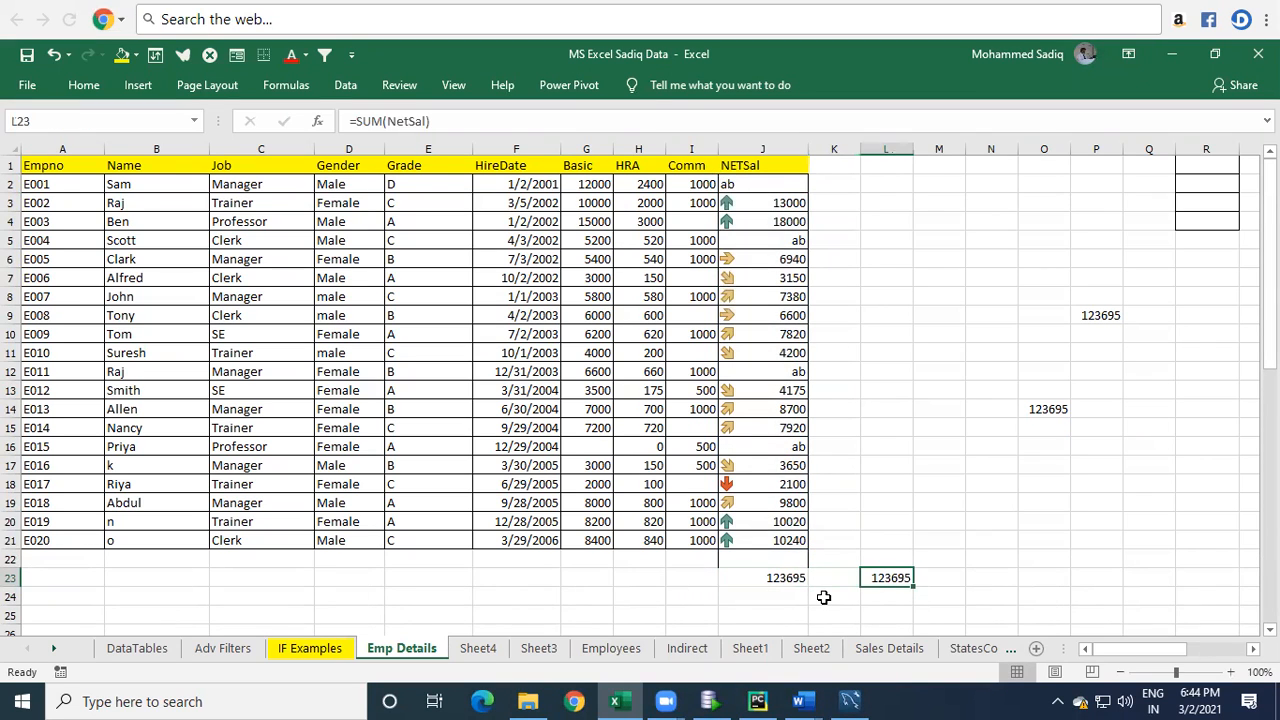
pyautogui.press('F2')
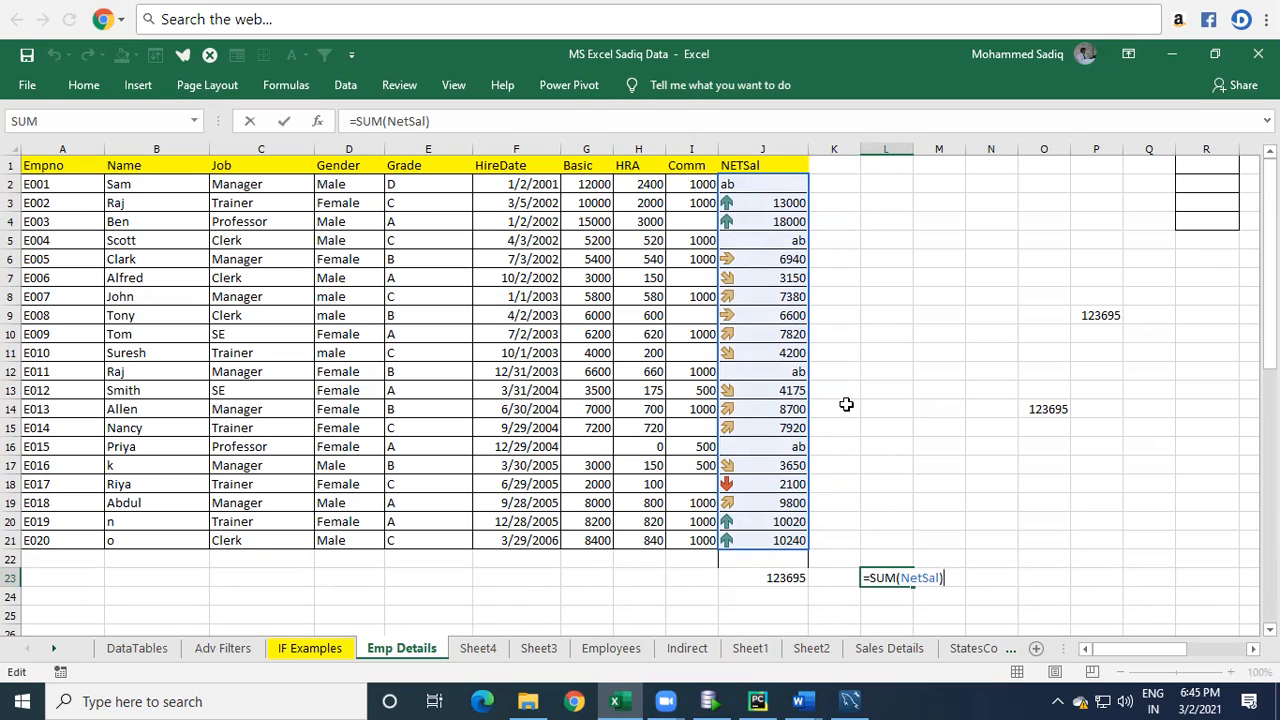
pyautogui.press('Return')
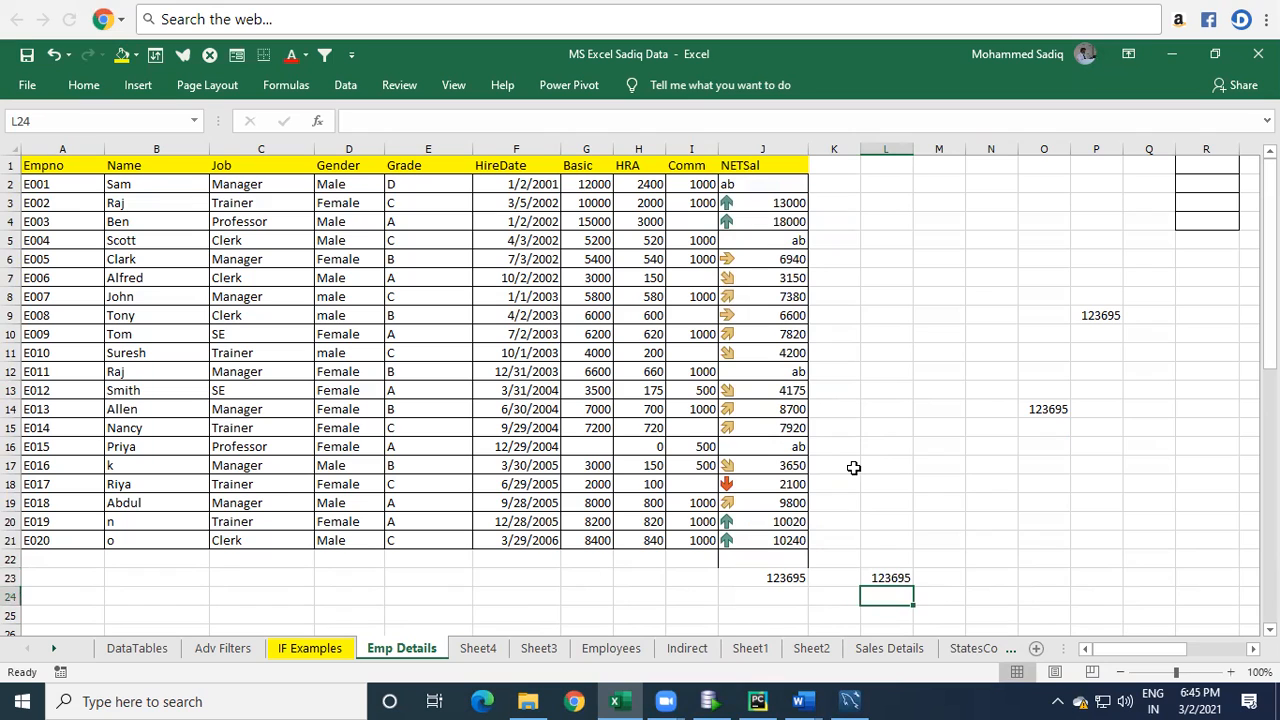
# Enter =AVERAGE(NetSal) in L24.
pyautogui.write('=ave')
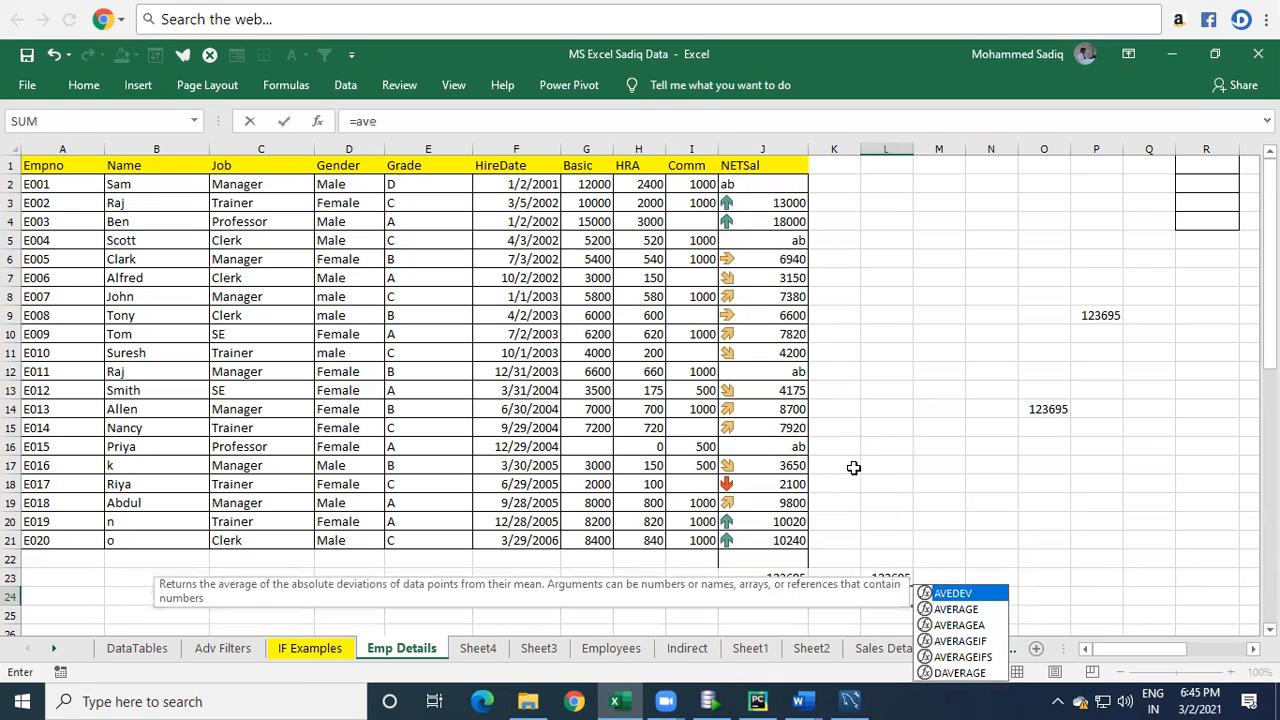
pyautogui.press('Down')
pyautogui.press('Tab')
pyautogui.write('Net')
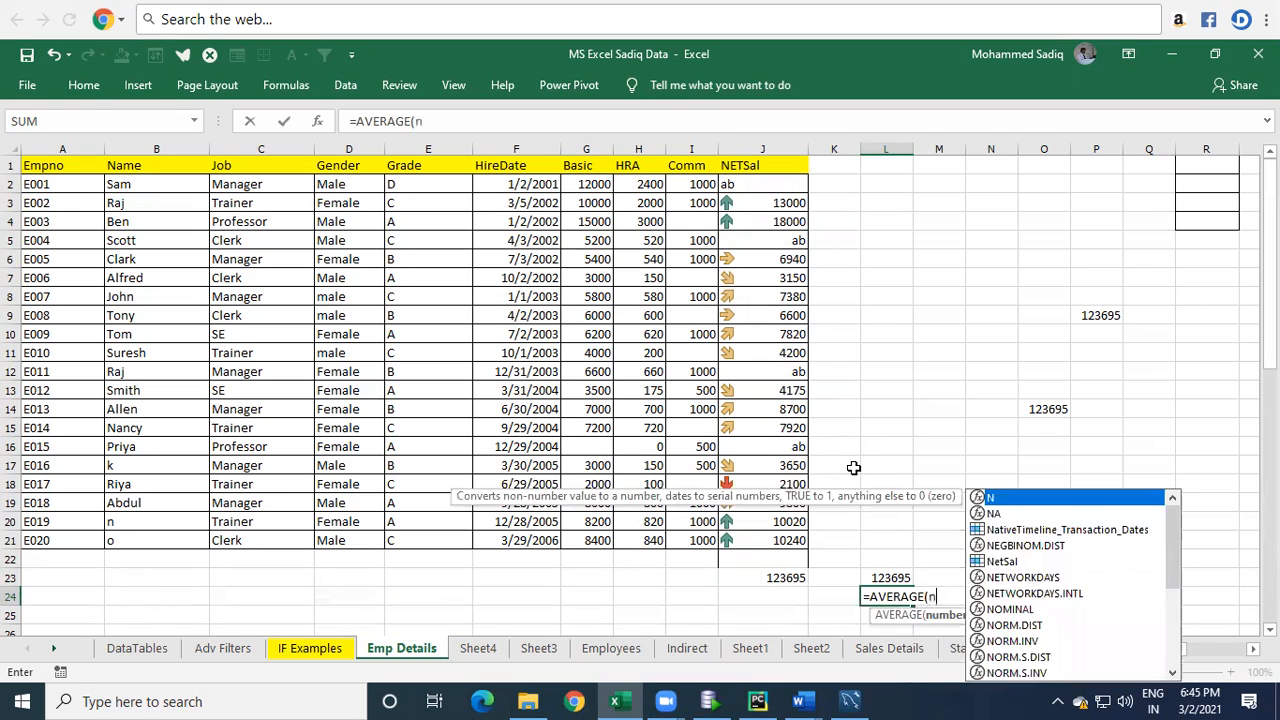
pyautogui.press('Tab')
pyautogui.write(')')
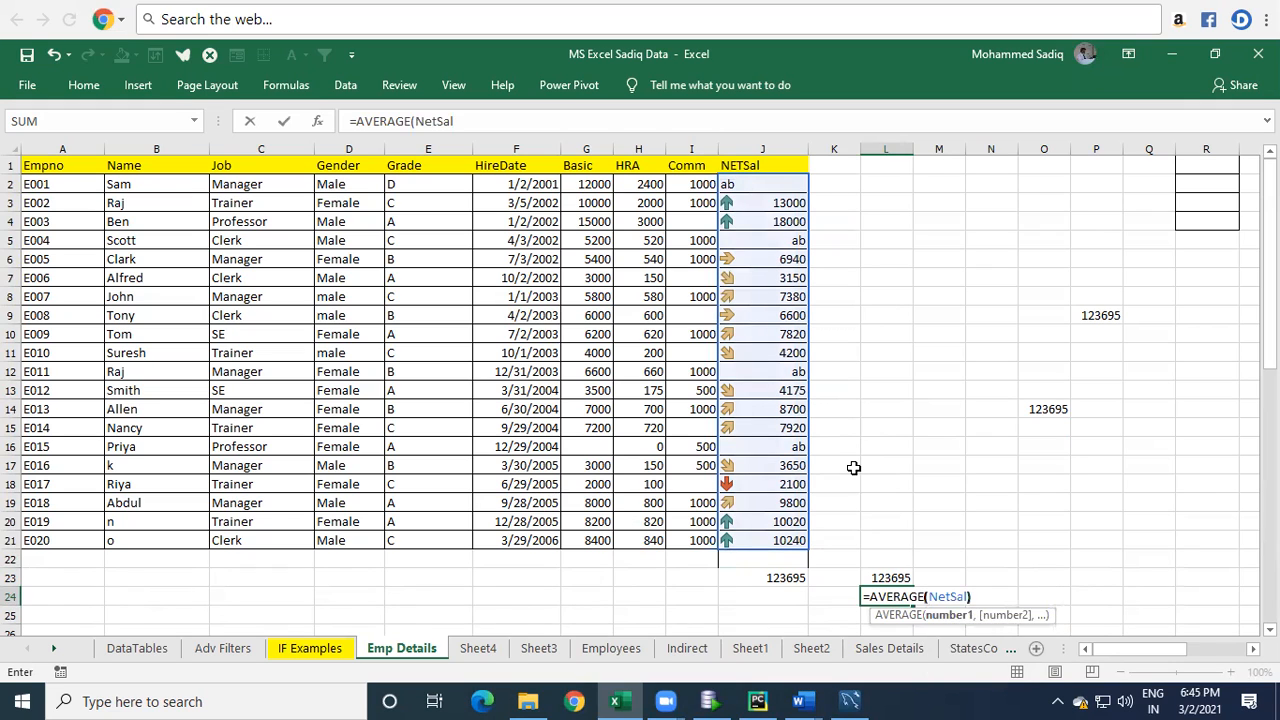
pyautogui.press('Return')
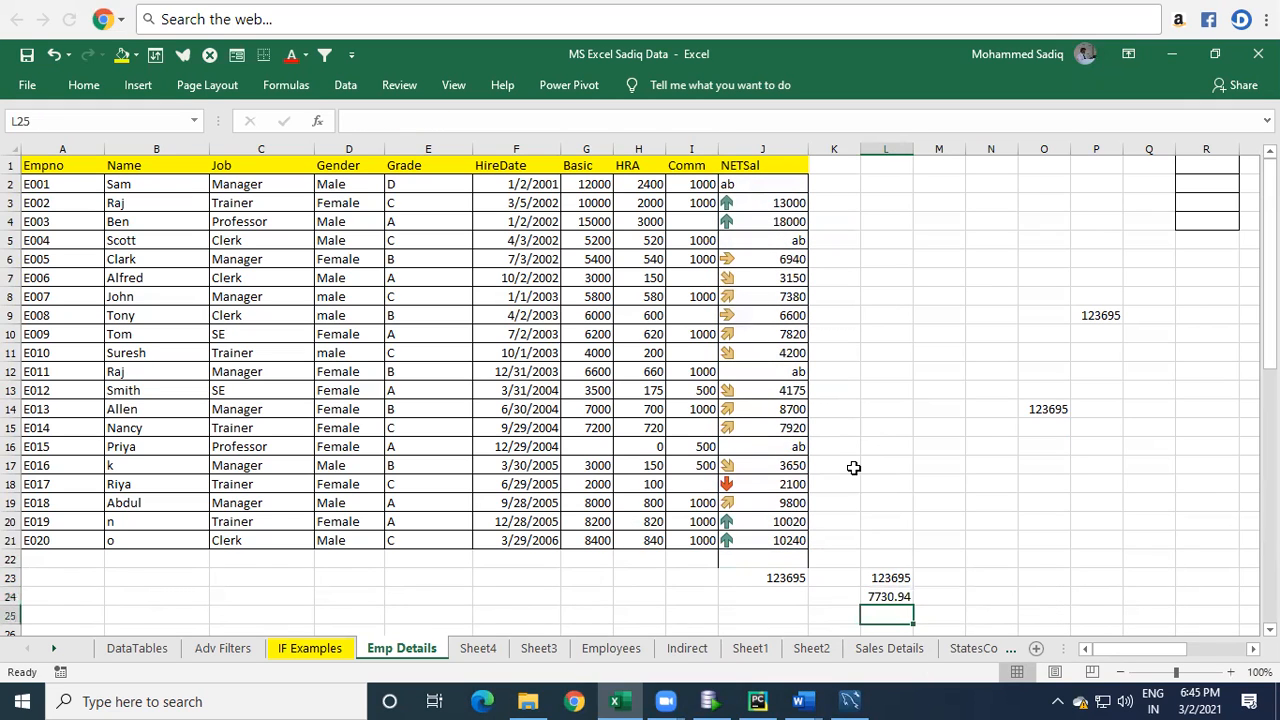
# Enter =MAX(NetSal) in L25 using the named range.
pyautogui.write('=')
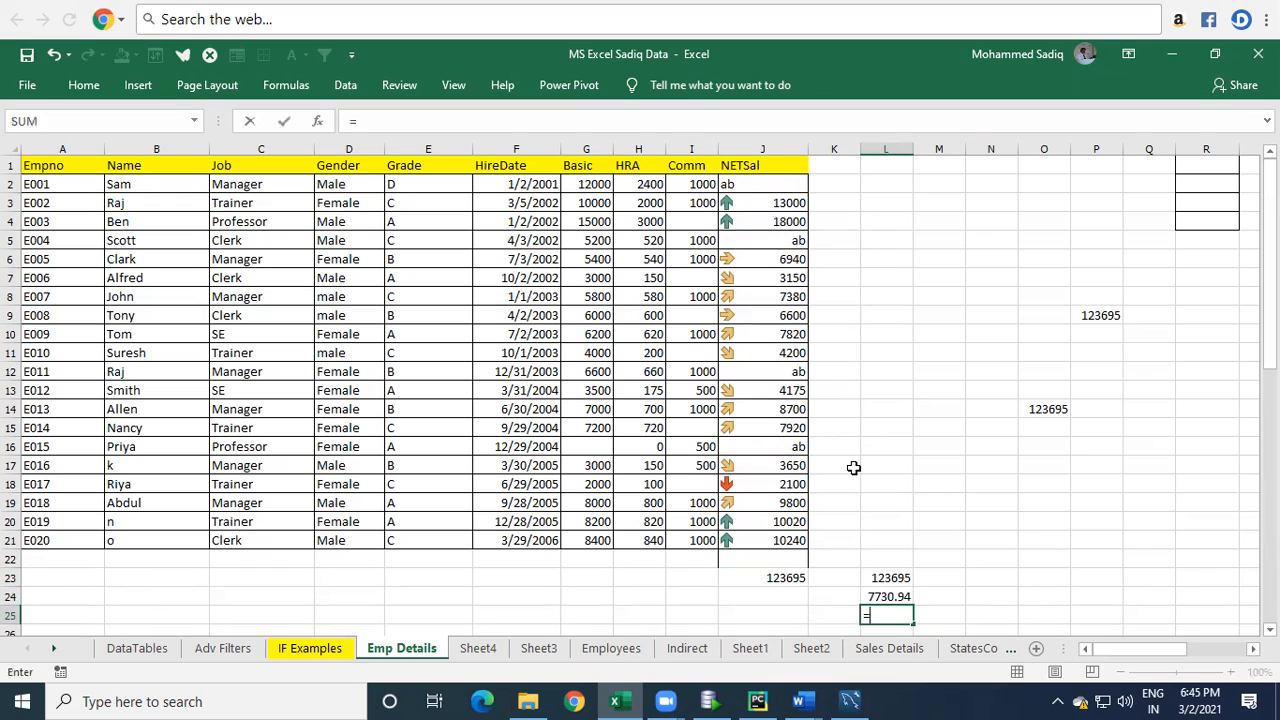
pyautogui.write('Max(ne')
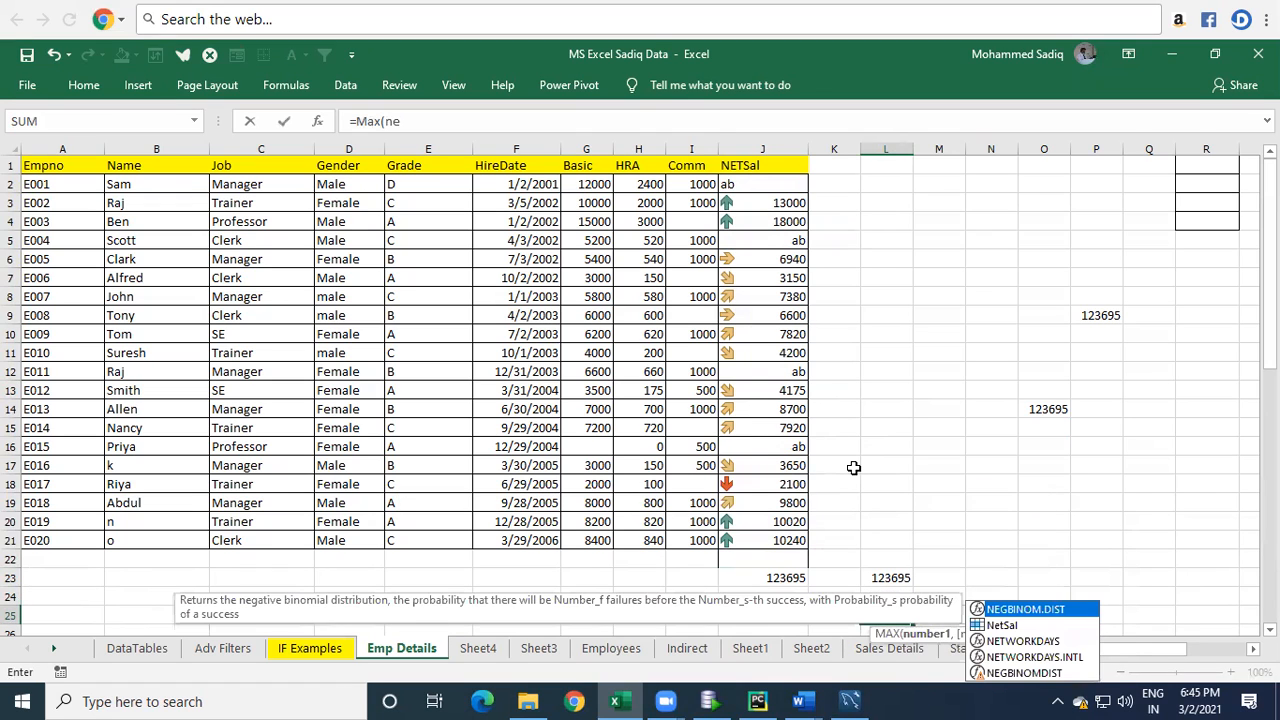
pyautogui.press('Down')
pyautogui.press('Tab')
pyautogui.write(')')
pyautogui.press('Return')
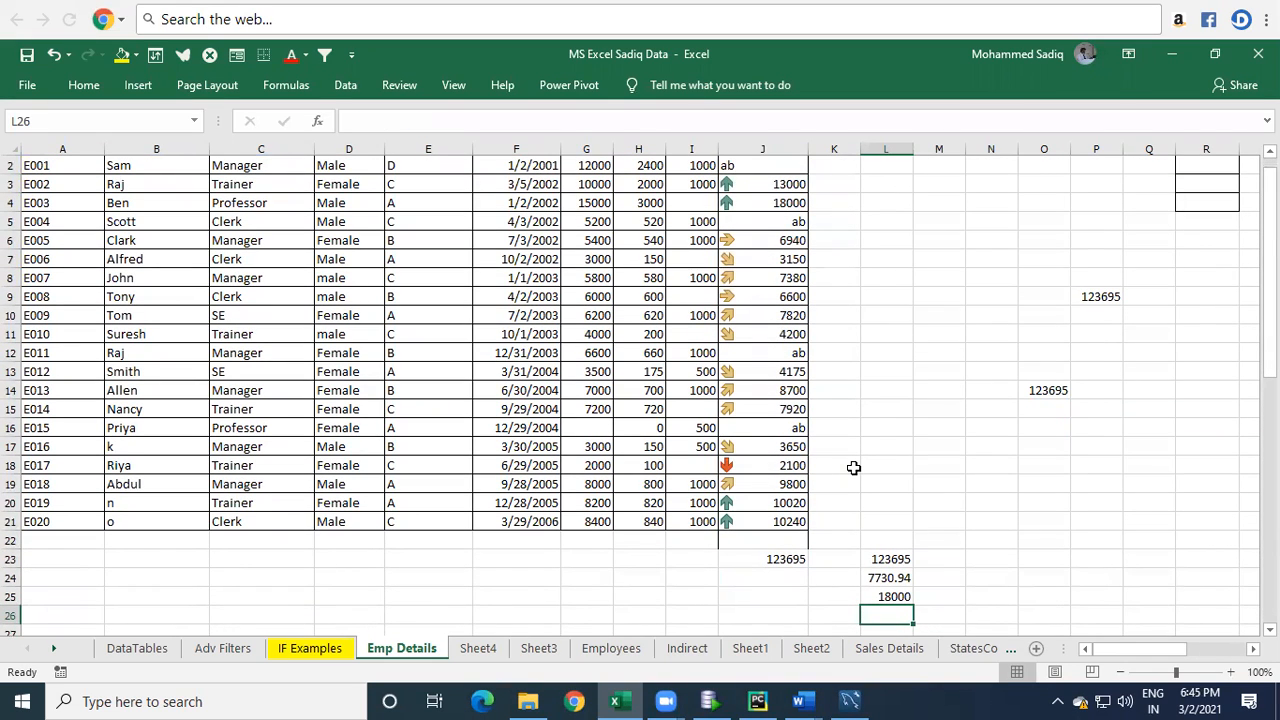
# Switch to Sheet4 and enter =MAX(NetSal) in L14, referencing the named range from the other sheet.
pyautogui.click(478, 648)
pyautogui.click(925, 356)
pyautogui.click(1028, 453)
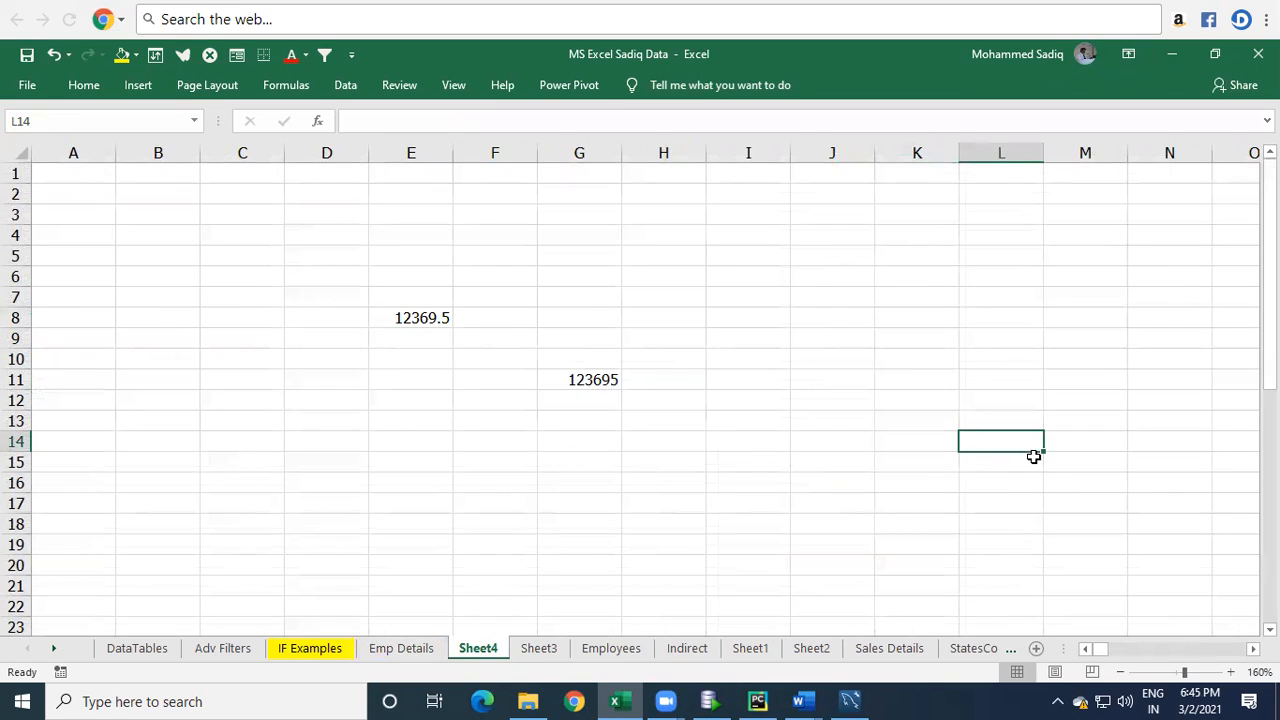
pyautogui.write('=ma')
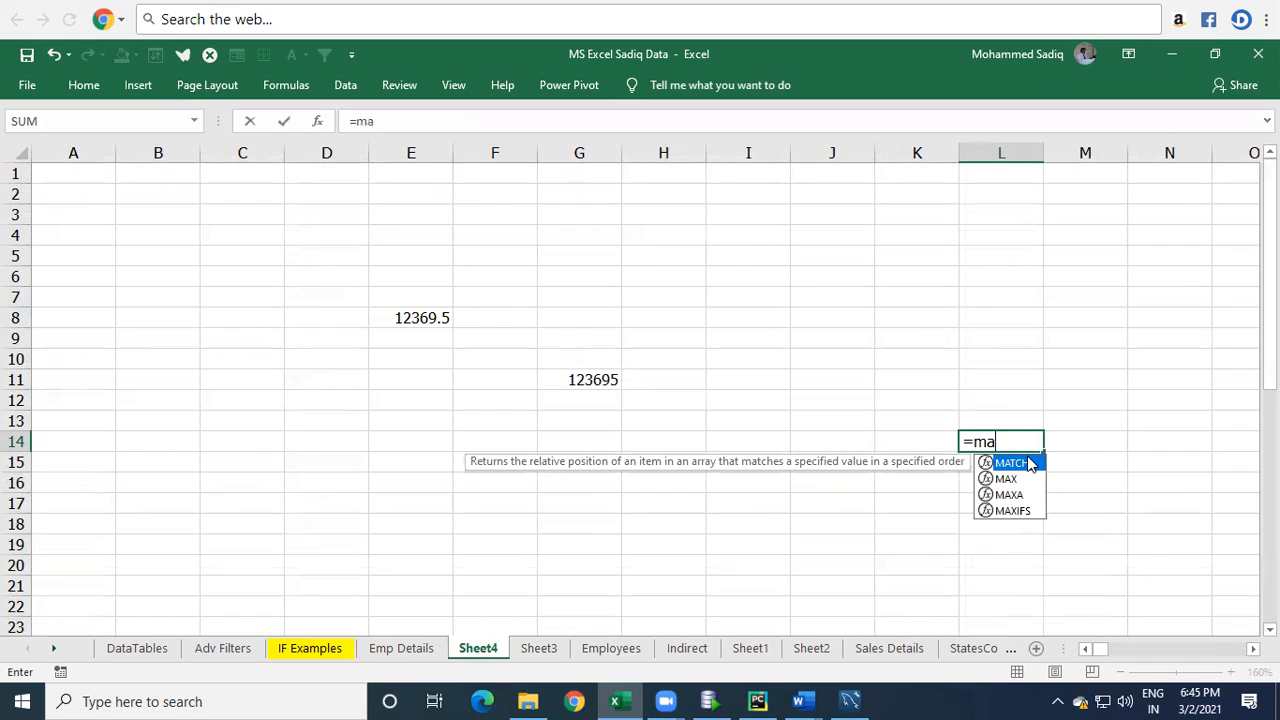
pyautogui.press('Down')
pyautogui.press('Tab')
pyautogui.write('Net')
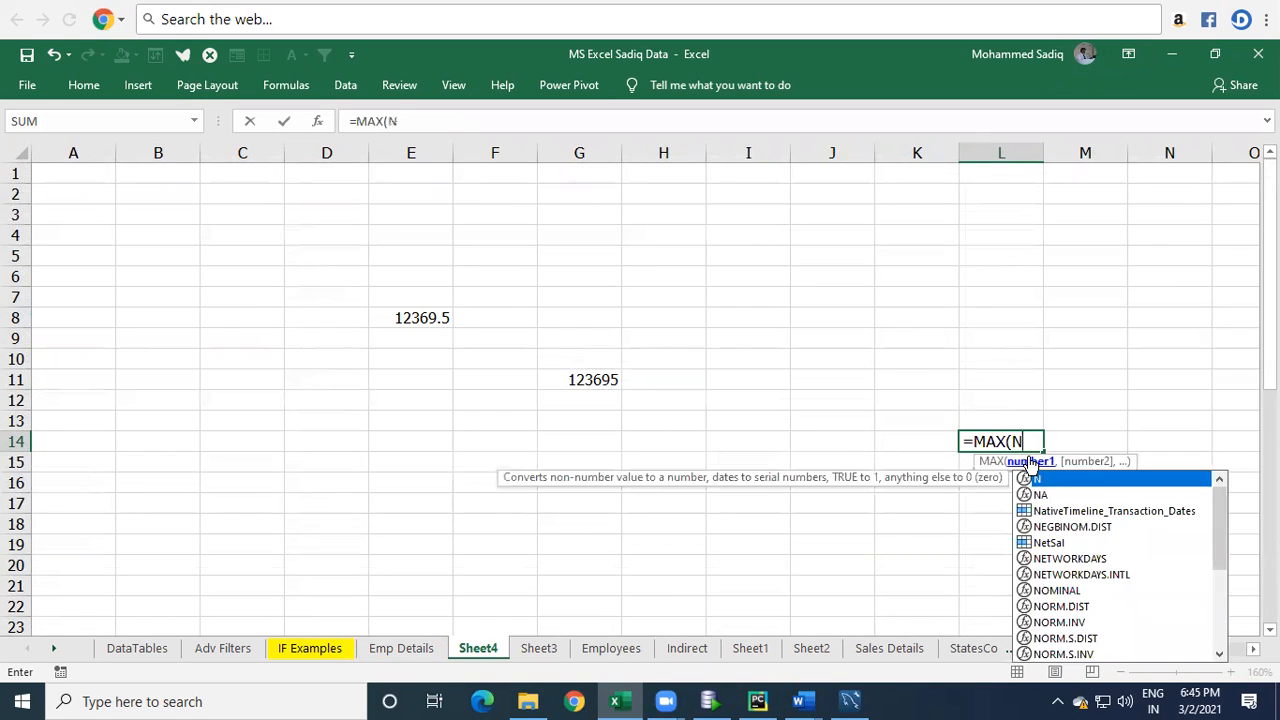
pyautogui.press('Tab')
pyautogui.write(')')
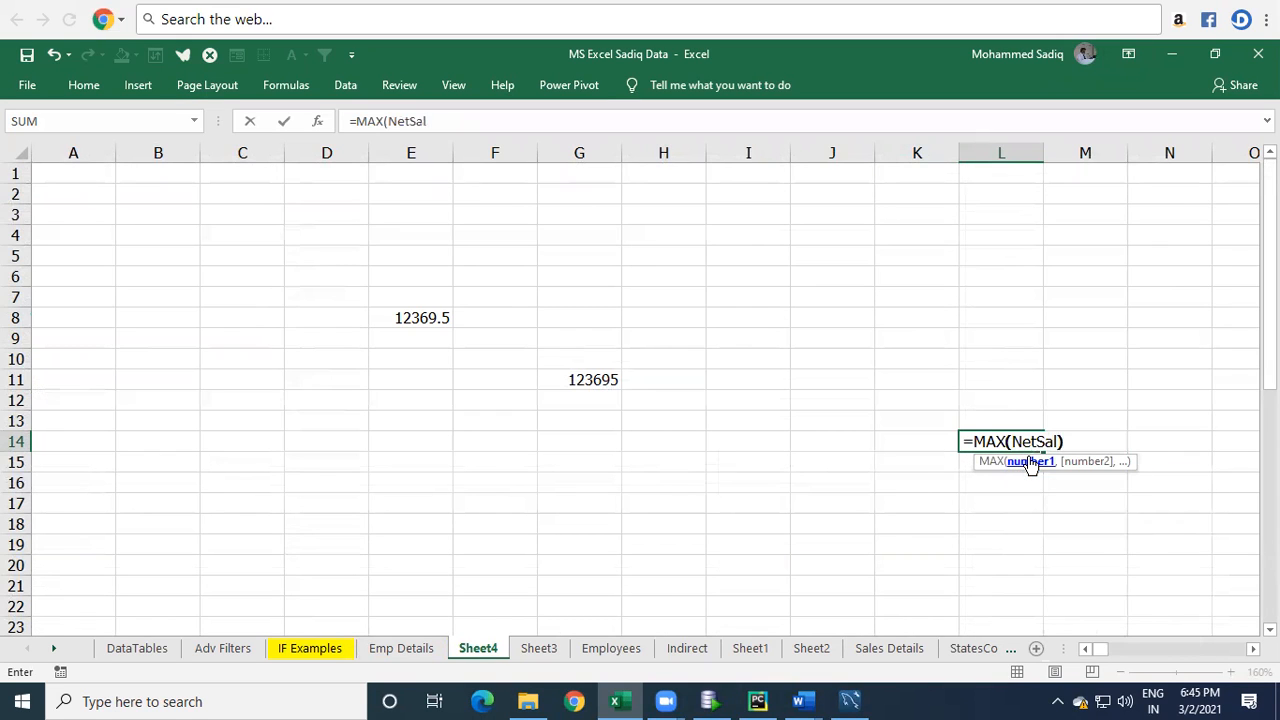
pyautogui.press('Return')
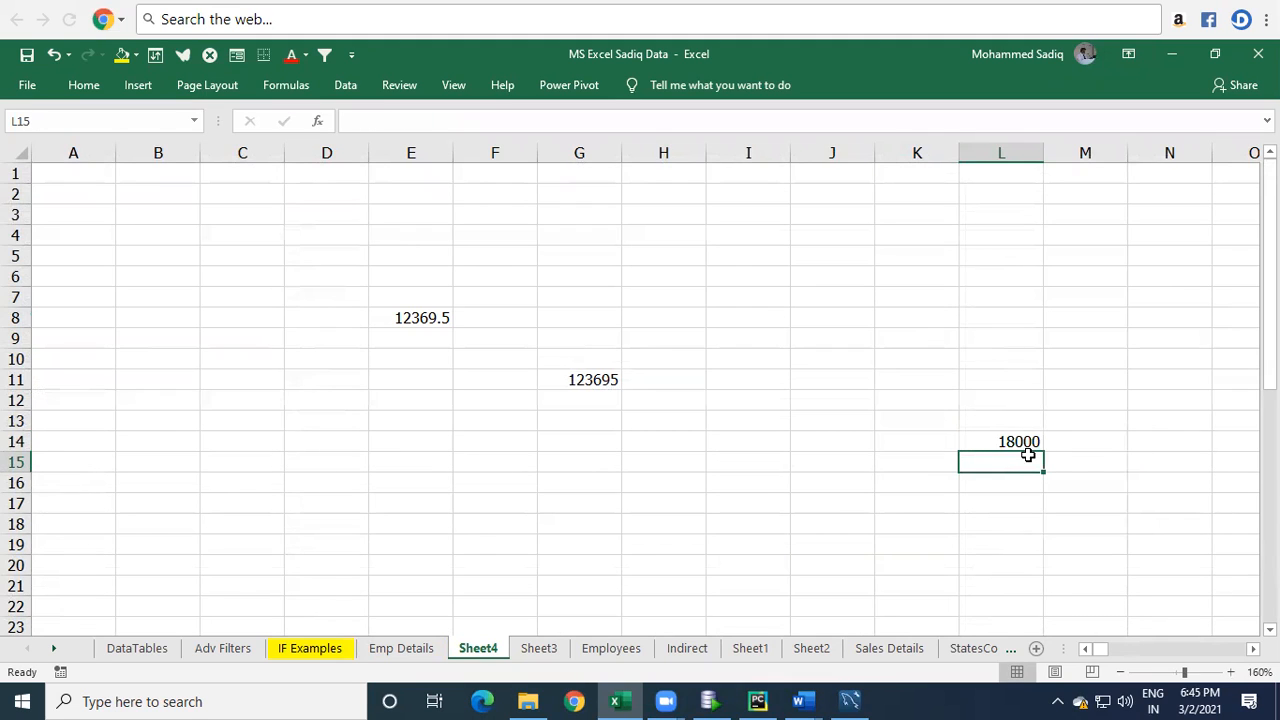
# Enter =COUNT(NetSal) in L15 on Sheet4.
pyautogui.write('=cou')
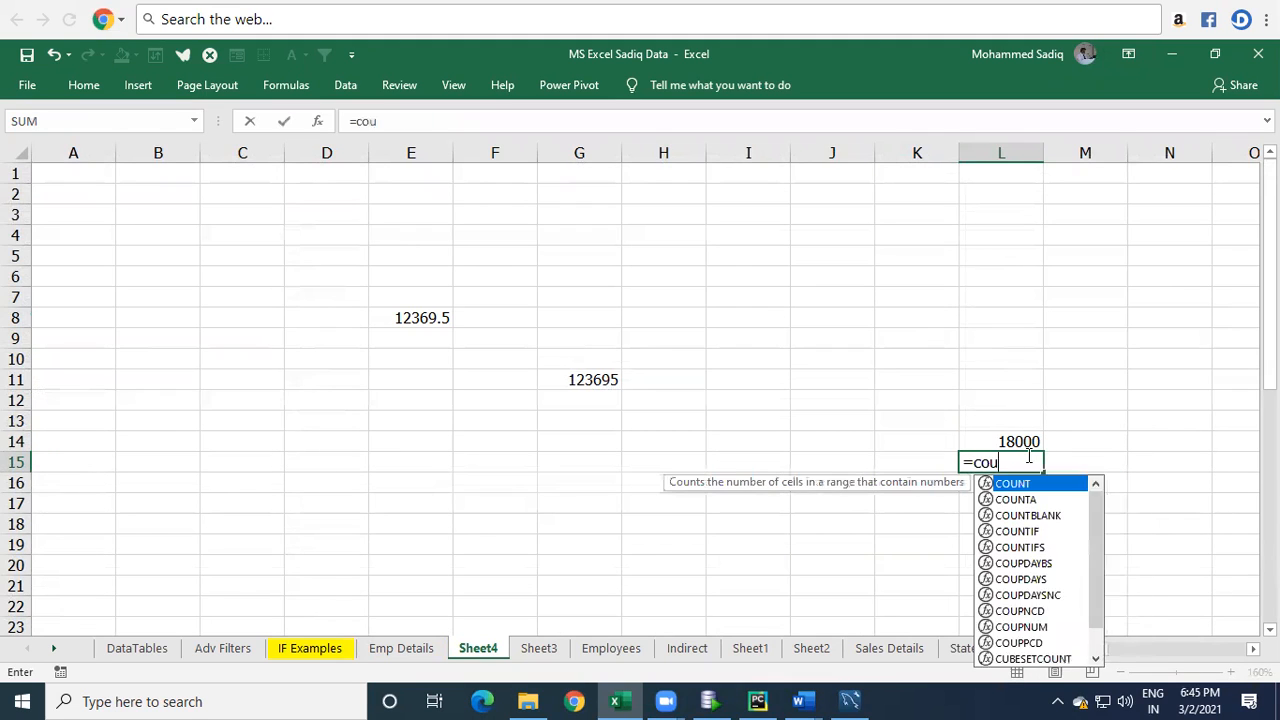
pyautogui.write('nt(Net')
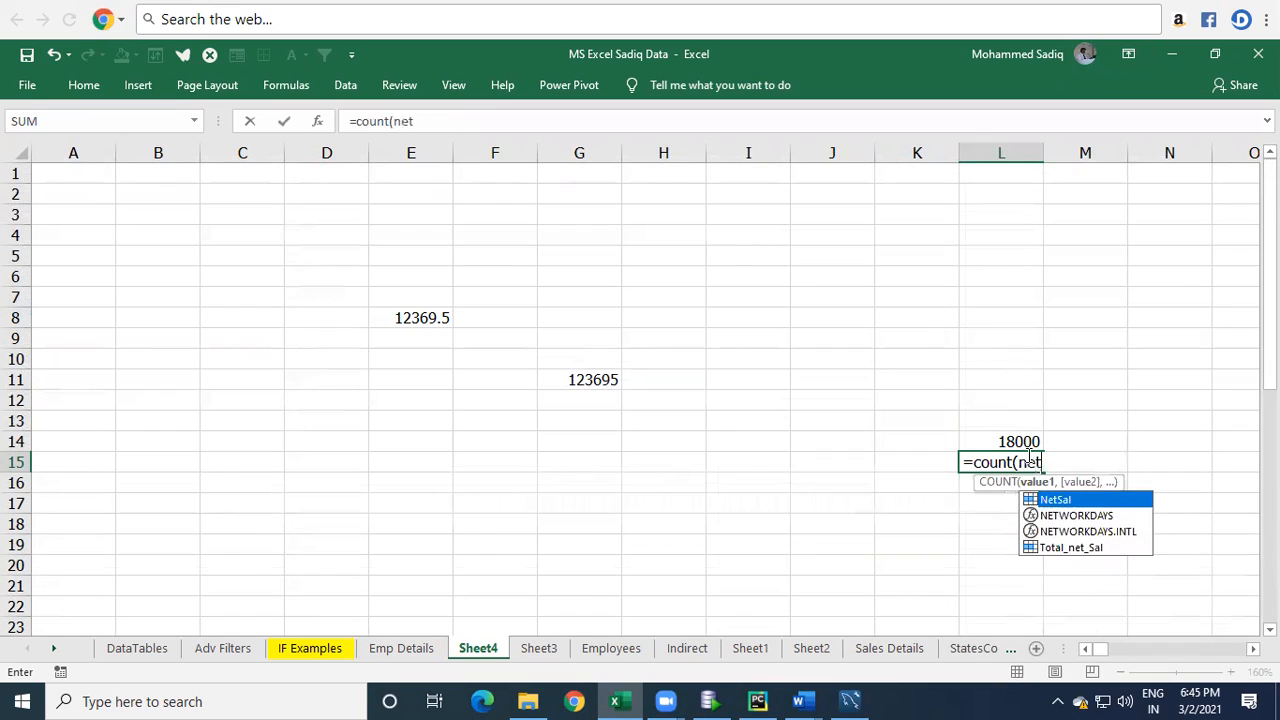
pyautogui.press('Tab')
pyautogui.write(')')
pyautogui.press('Return')
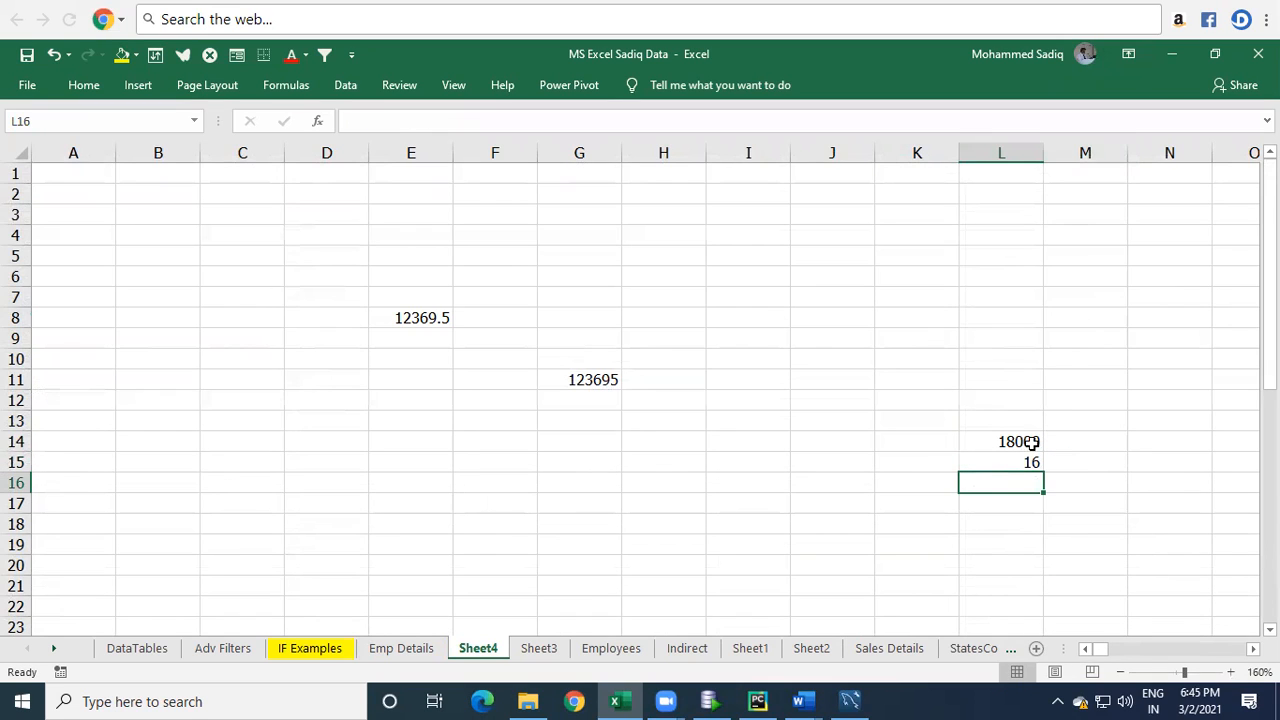
# Reopen the COUNT formula in L15 to show the NetSal reference, retype its ending and re-enter it.
pyautogui.click(1027, 465)
pyautogui.doubleClick(1027, 465)
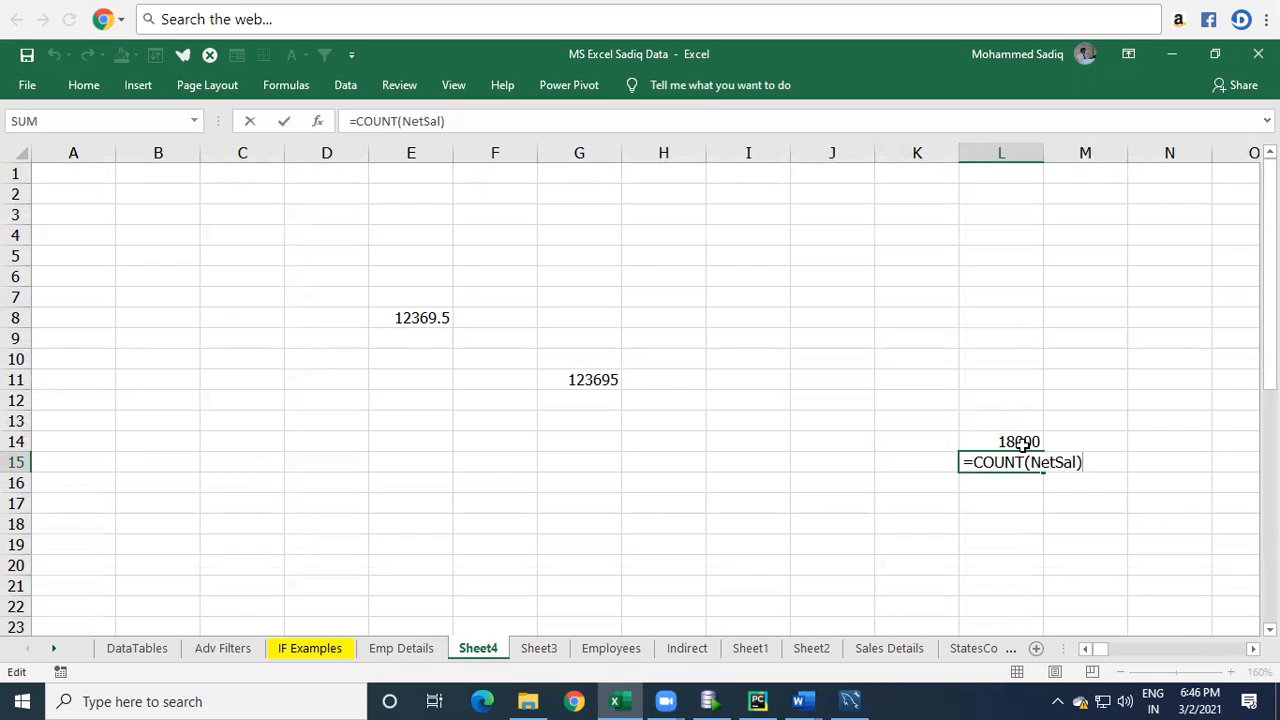
pyautogui.press('BackSpace')
pyautogui.press('BackSpace')
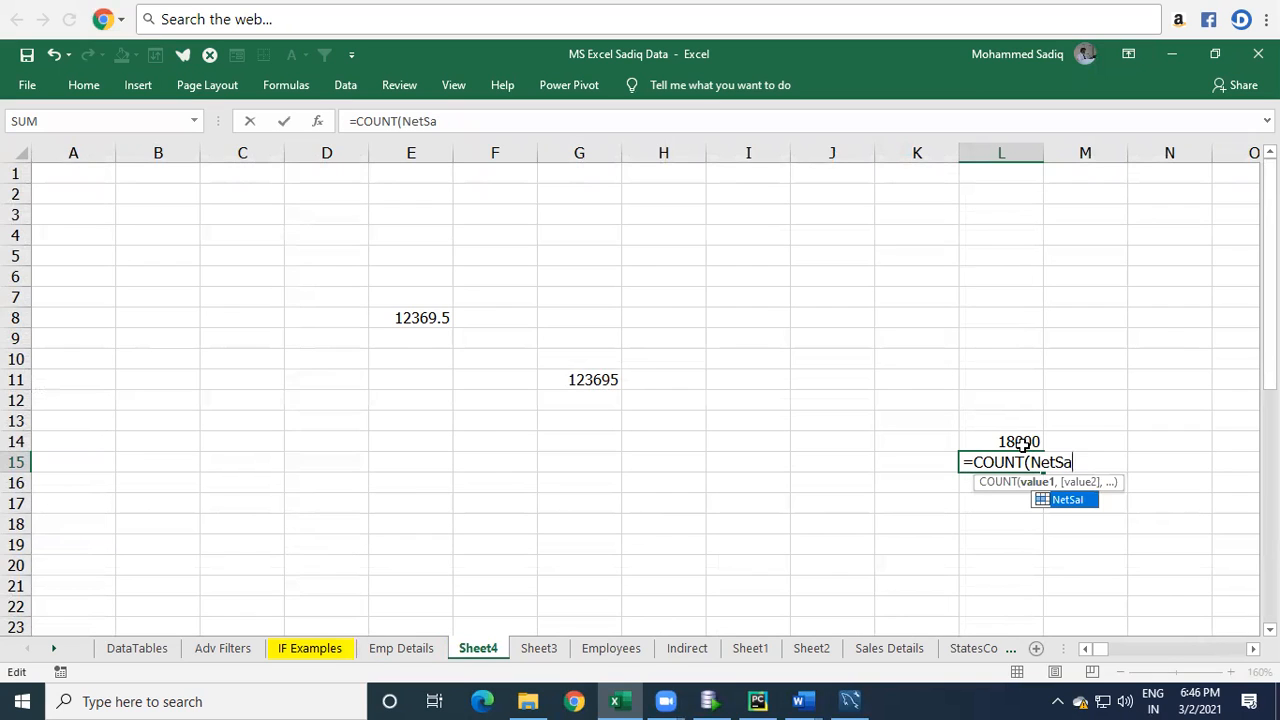
pyautogui.write('l)')
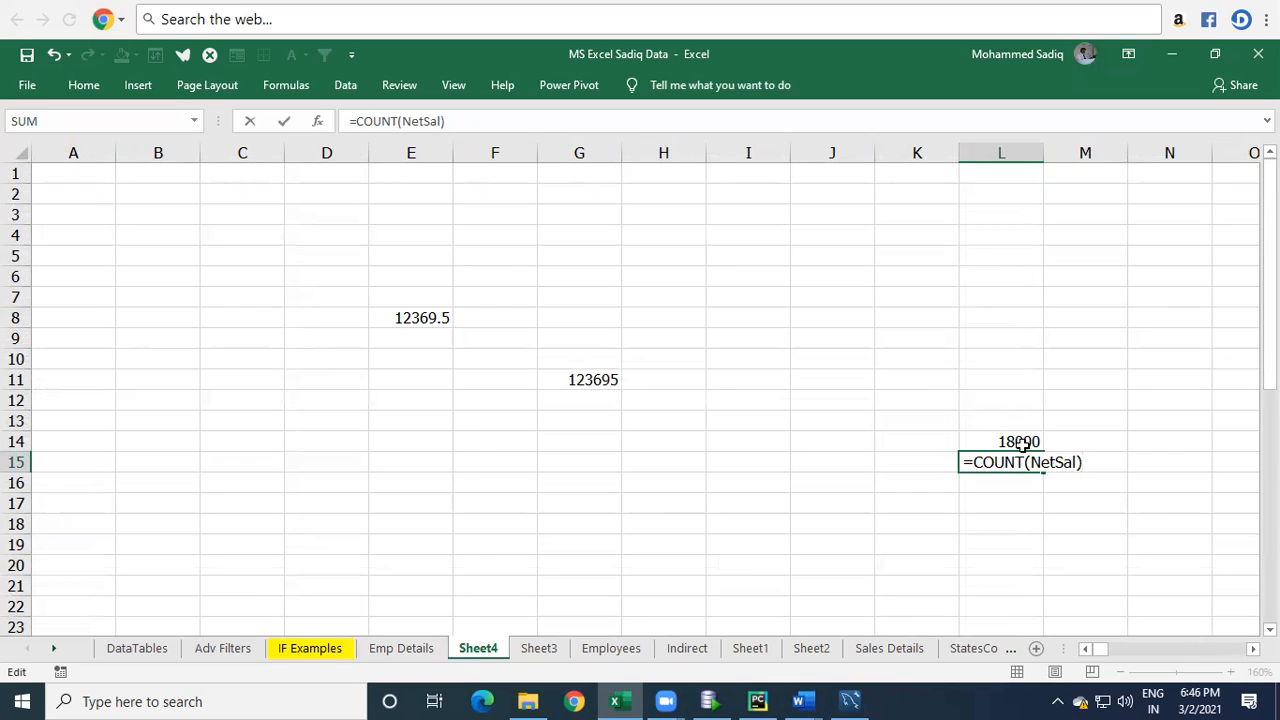
pyautogui.press('Return')
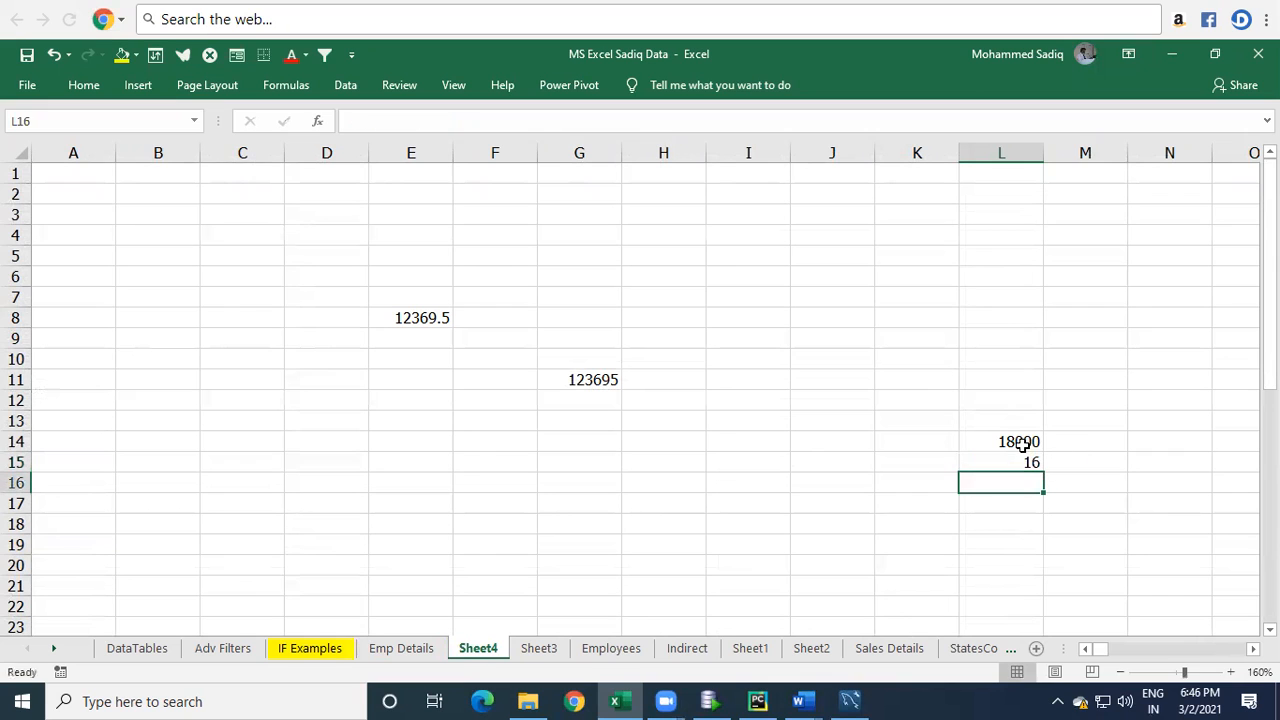
# Return to the Emp Details sheet to view the NETSal column and its formulas.
pyautogui.click(404, 648)
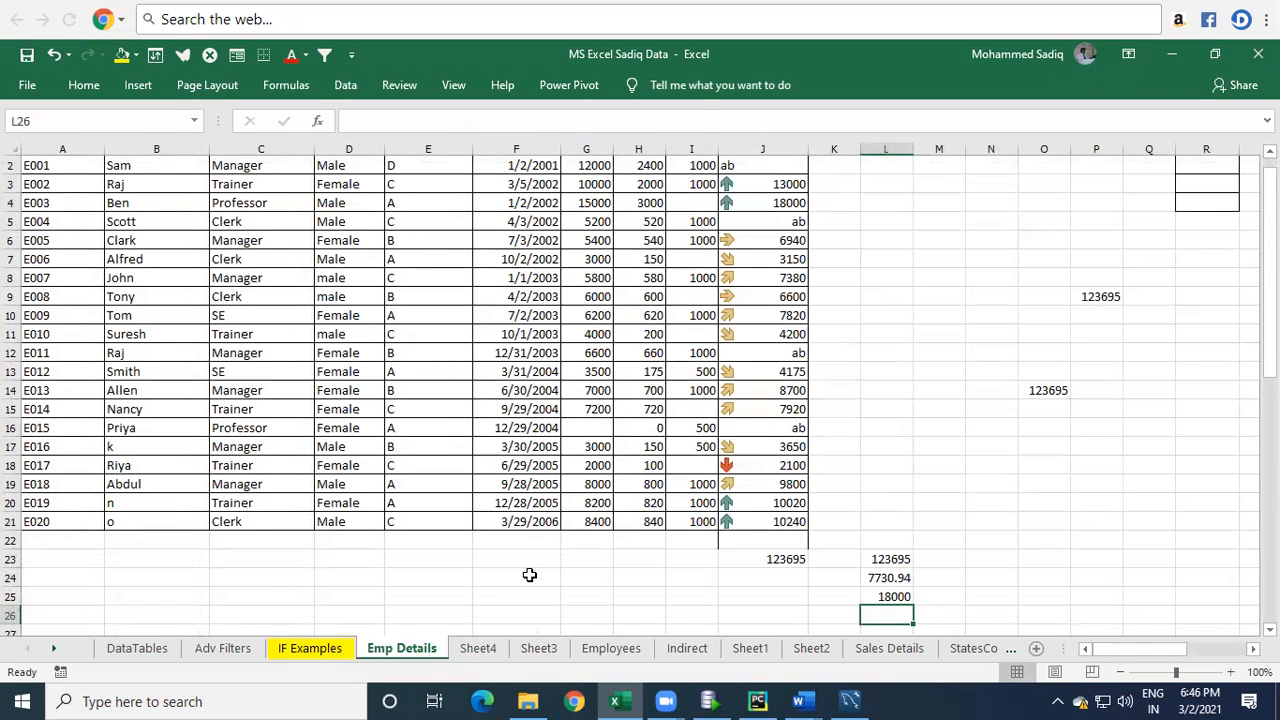
pyautogui.scroll(1, 678, 314)
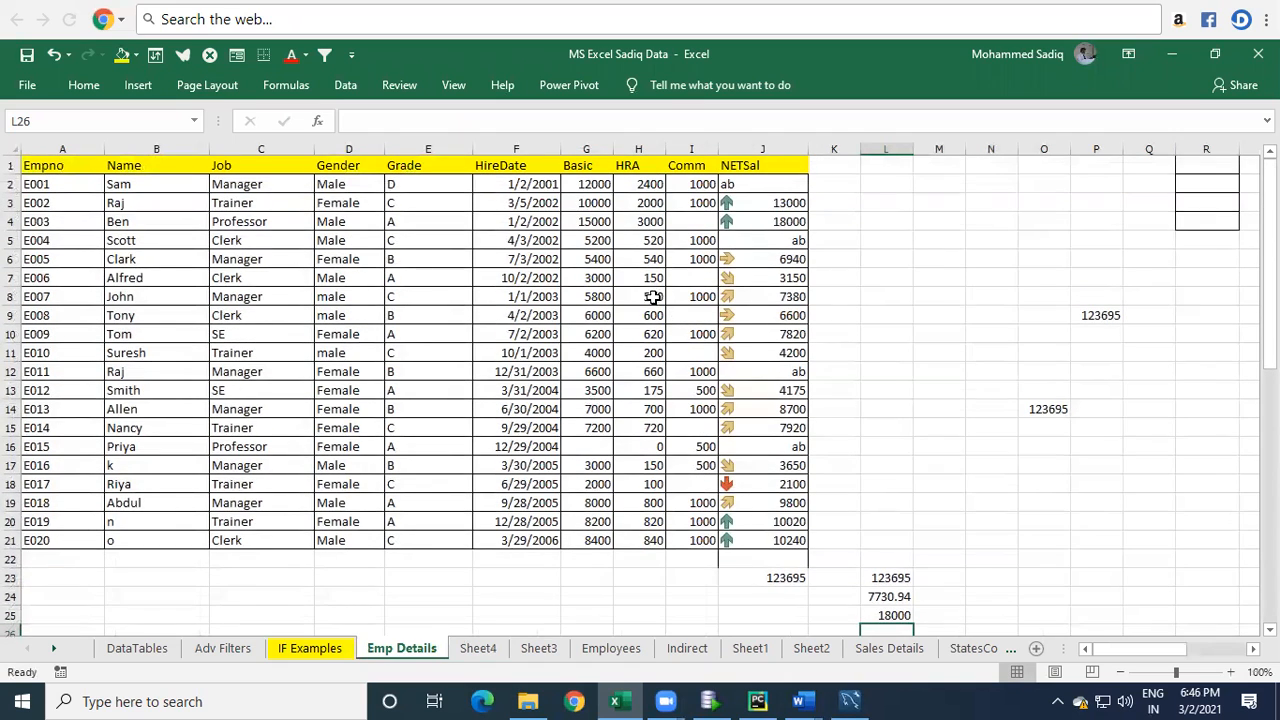